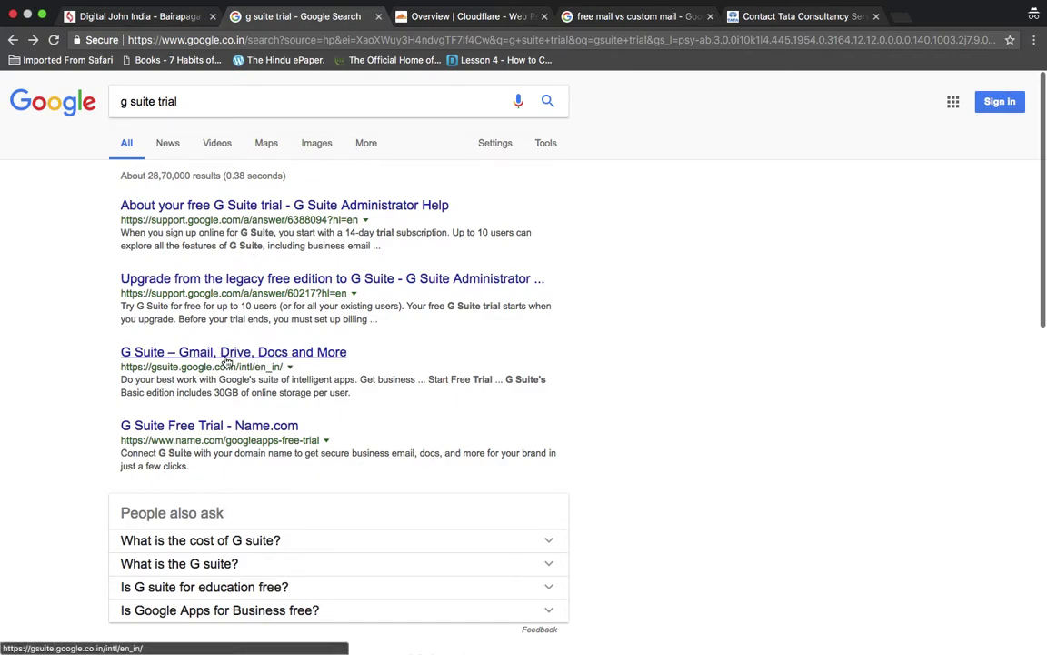
- Open the G Suite homepage from the search results and start the free-trial signup
{"action": "left_click", "coordinate": [272, 355]}
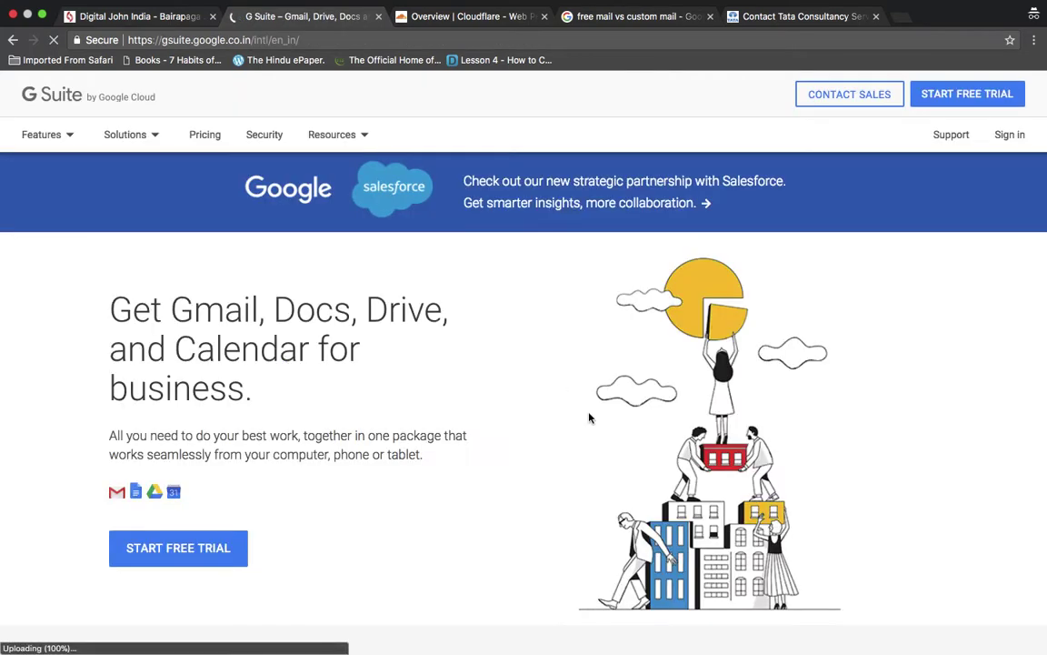
{"action": "scroll", "coordinate": [589, 417], "scroll_direction": "down", "scroll_amount": 5}
{"action": "scroll", "coordinate": [589, 417], "scroll_direction": "down", "scroll_amount": 2}
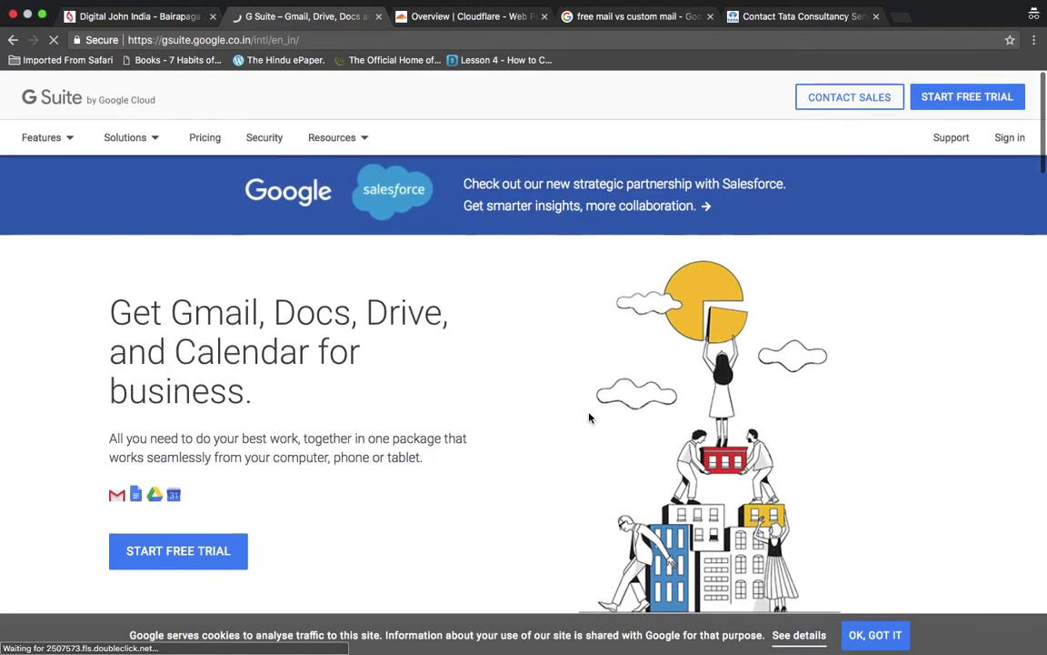
{"action": "scroll", "coordinate": [589, 418], "scroll_direction": "down", "scroll_amount": 8}
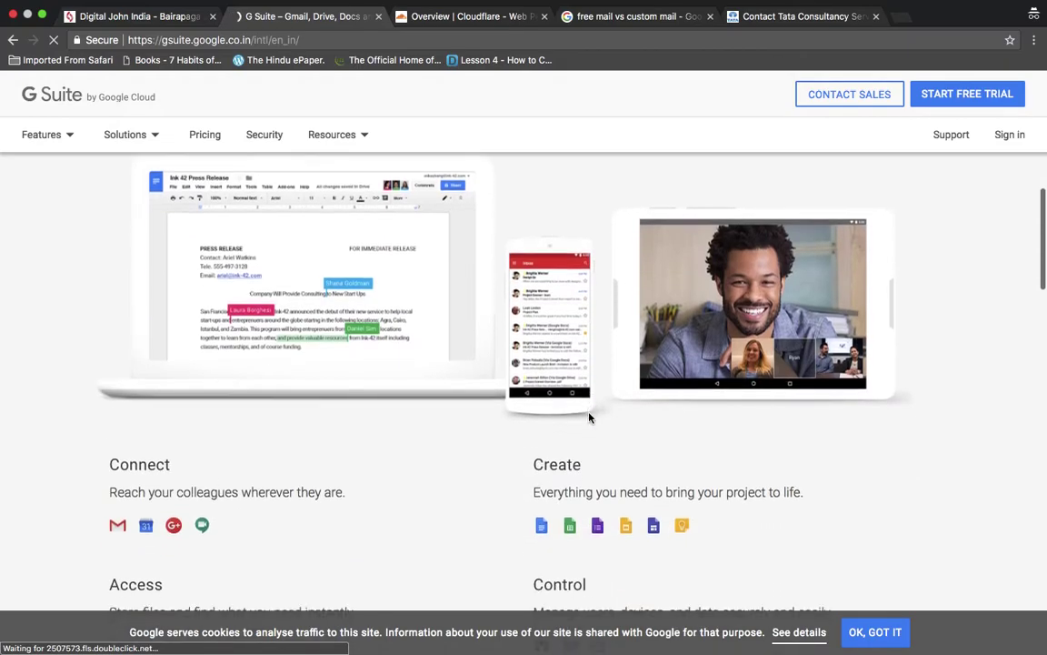
{"action": "scroll", "coordinate": [589, 417], "scroll_direction": "down", "scroll_amount": 10}
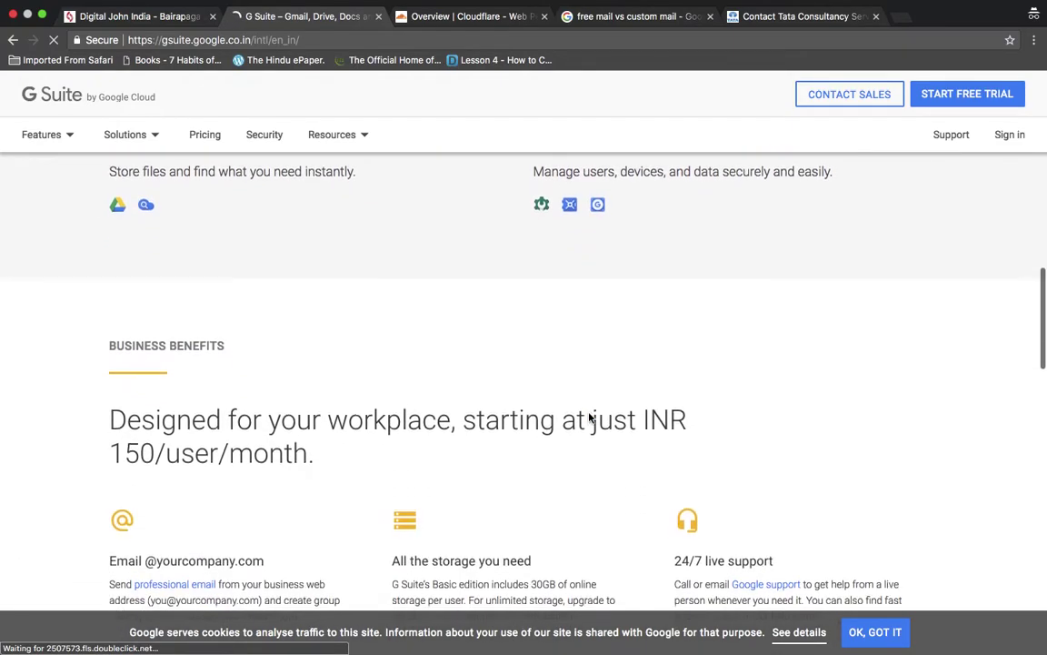
{"action": "scroll", "coordinate": [589, 414], "scroll_direction": "down", "scroll_amount": 6}
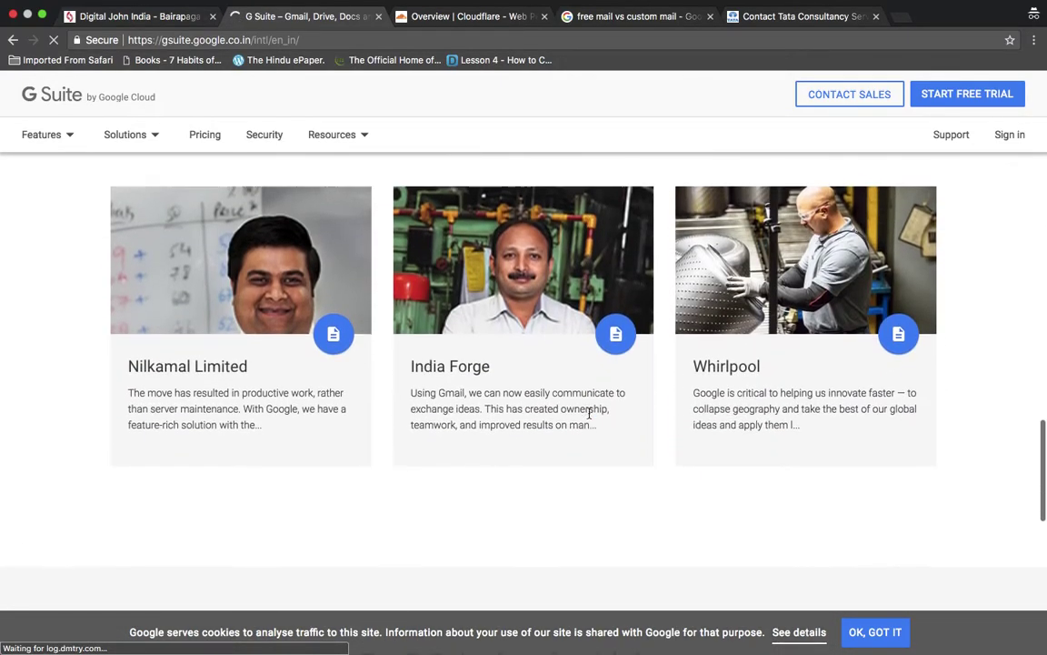
{"action": "scroll", "coordinate": [589, 414], "scroll_direction": "up", "scroll_amount": 8}
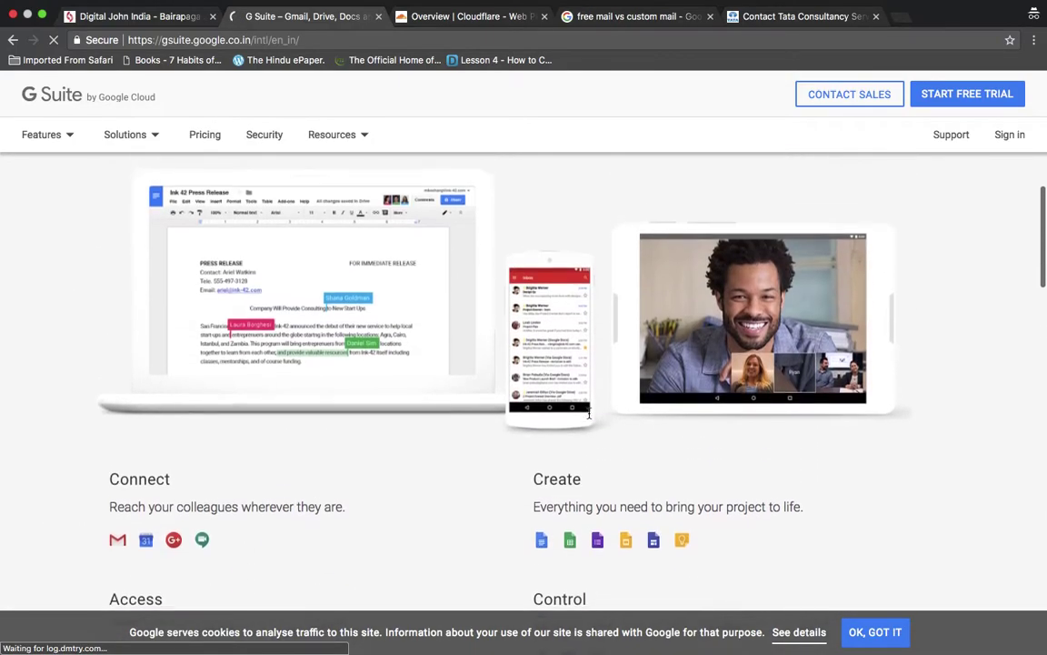
{"action": "scroll", "coordinate": [589, 414], "scroll_direction": "up", "scroll_amount": 4}
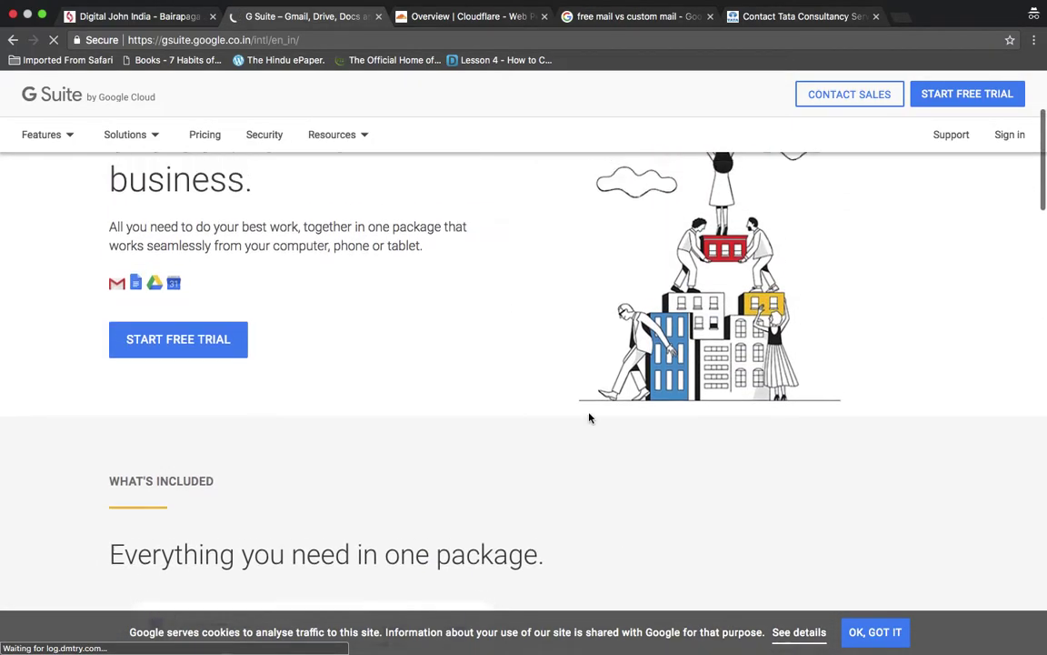
{"action": "scroll", "coordinate": [589, 417], "scroll_direction": "up", "scroll_amount": 1}
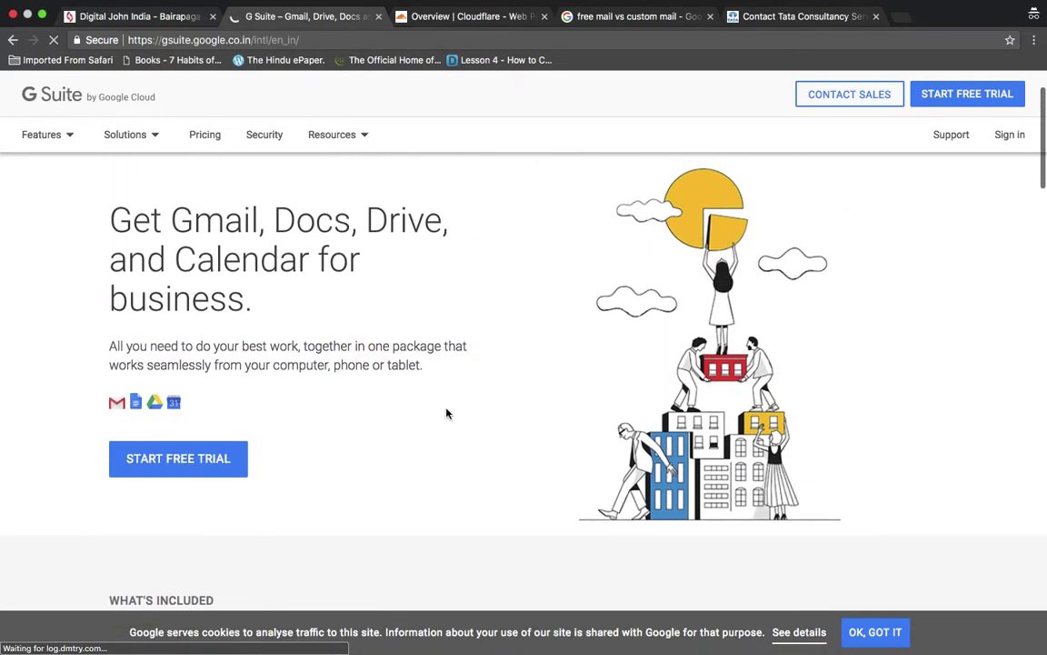
{"action": "left_click", "coordinate": [198, 464]}
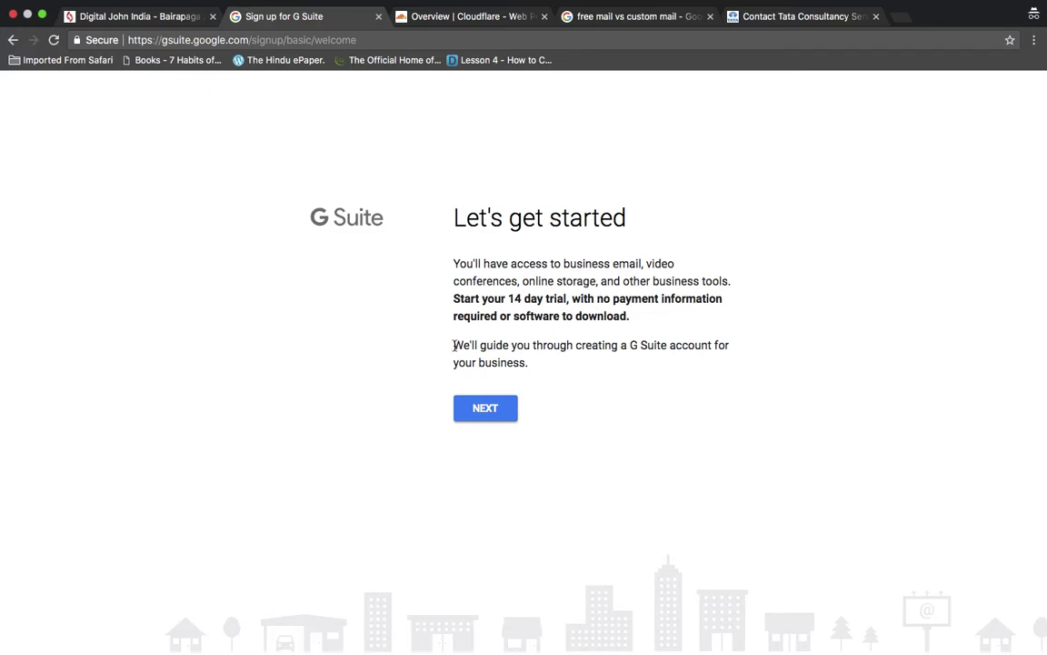
- Enter the business name 'Tech Blog' with 'Just you' as the business size
{"action": "left_click", "coordinate": [489, 410]}
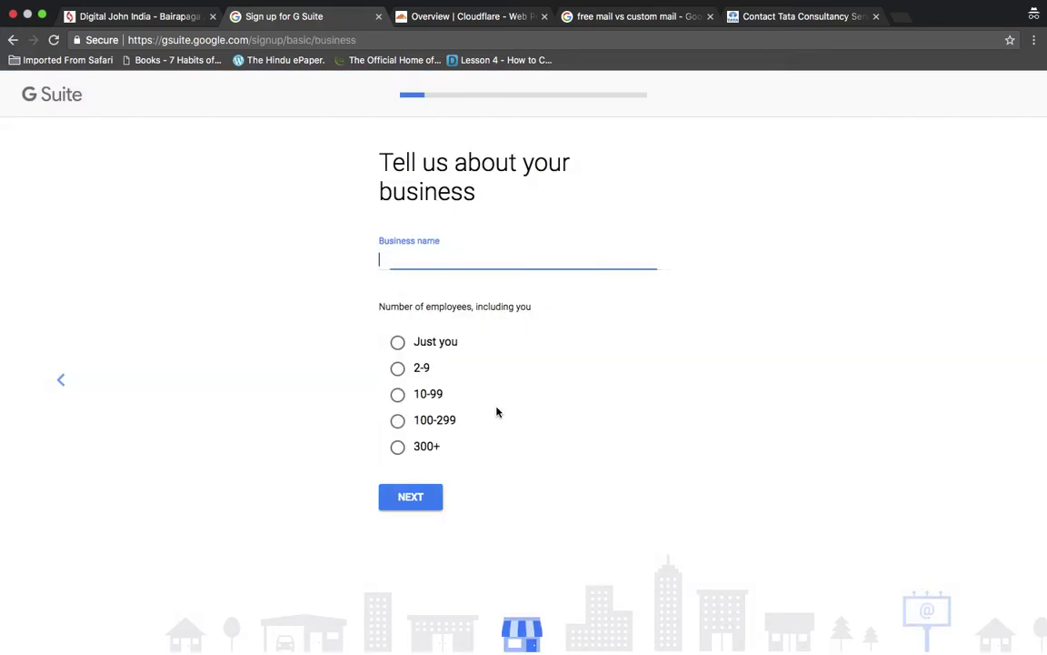
{"action": "left_click", "coordinate": [400, 343]}
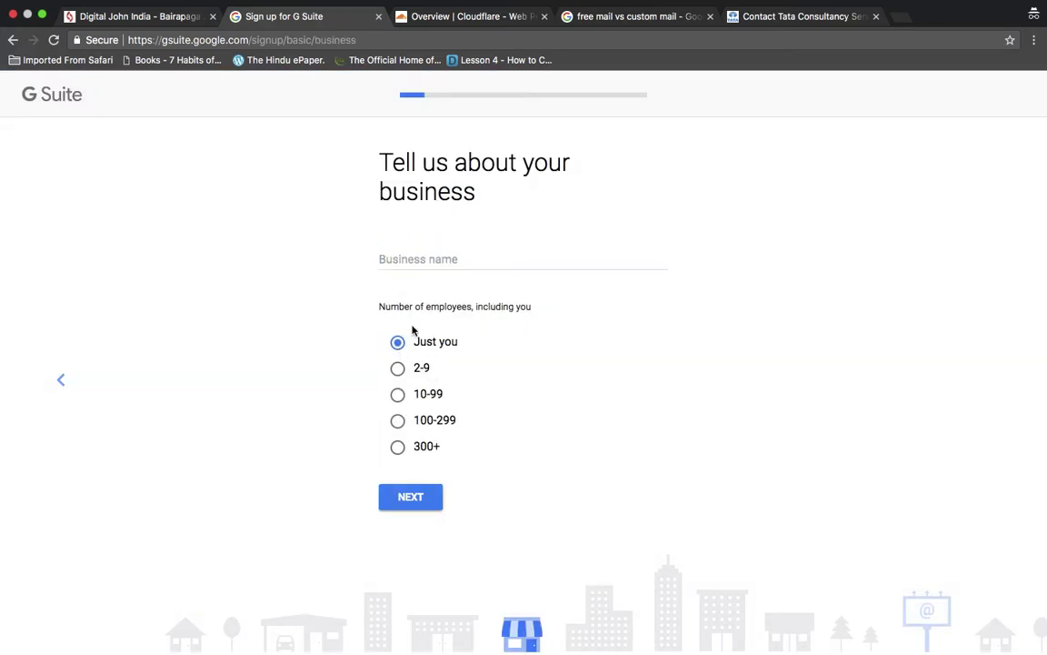
{"action": "left_click", "coordinate": [458, 262]}
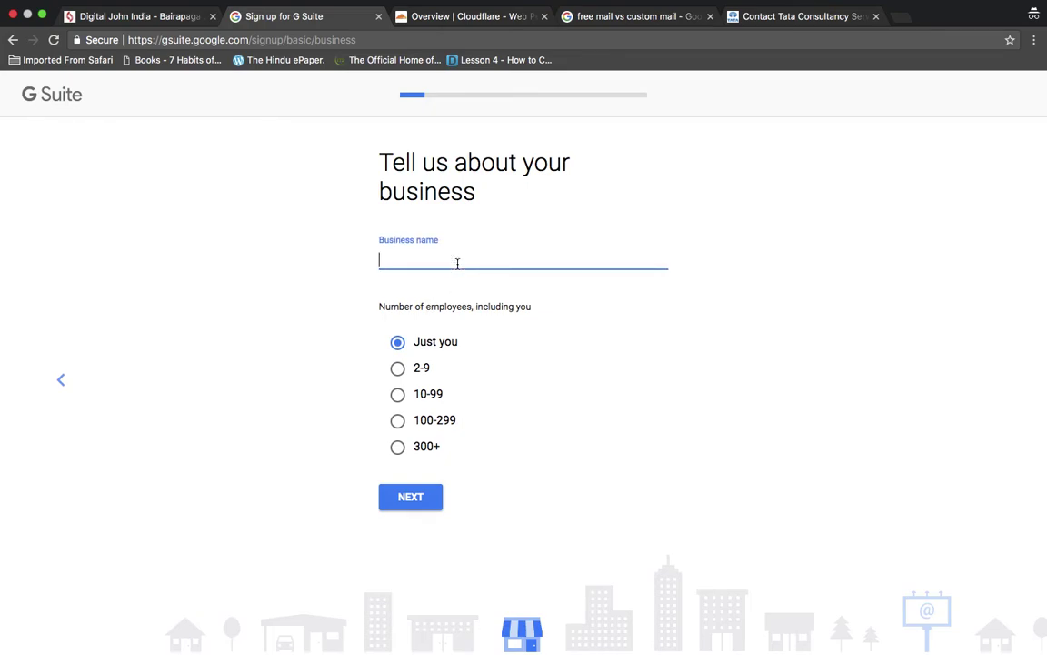
{"action": "type", "text": "Tech Blog"}
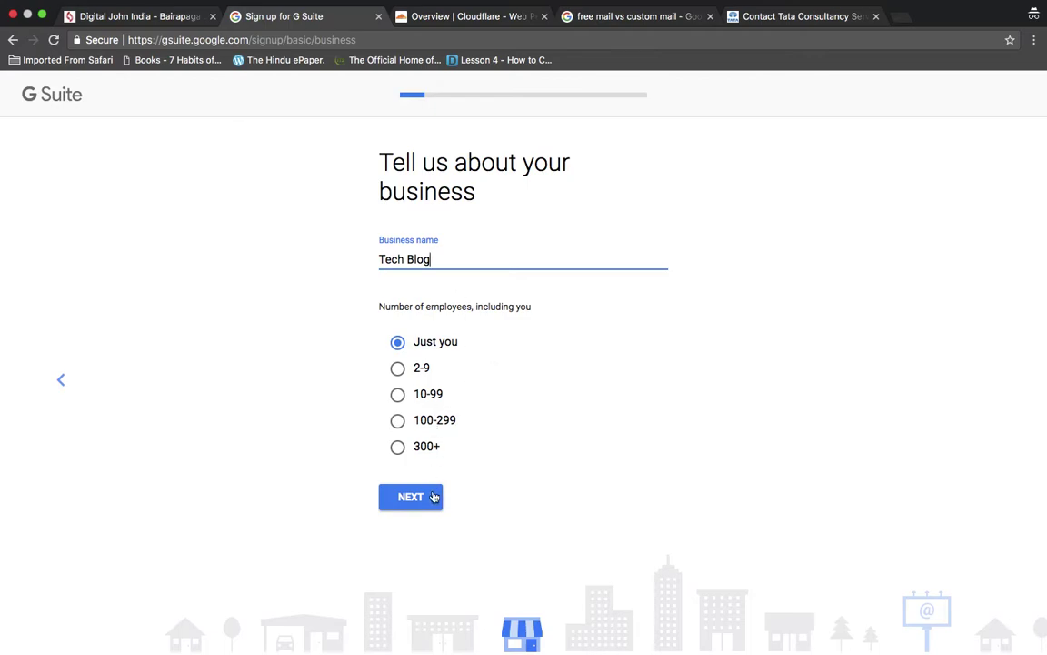
{"action": "left_click", "coordinate": [429, 498]}
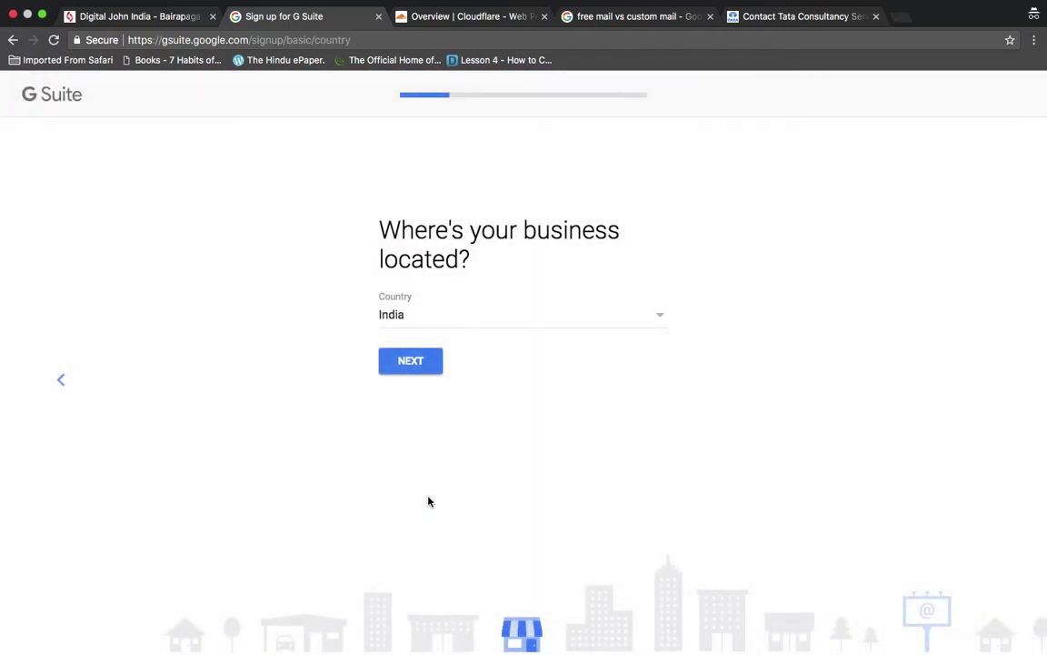
- Keep India as the country and submit the current contact e-mail address
{"action": "left_click", "coordinate": [409, 367]}
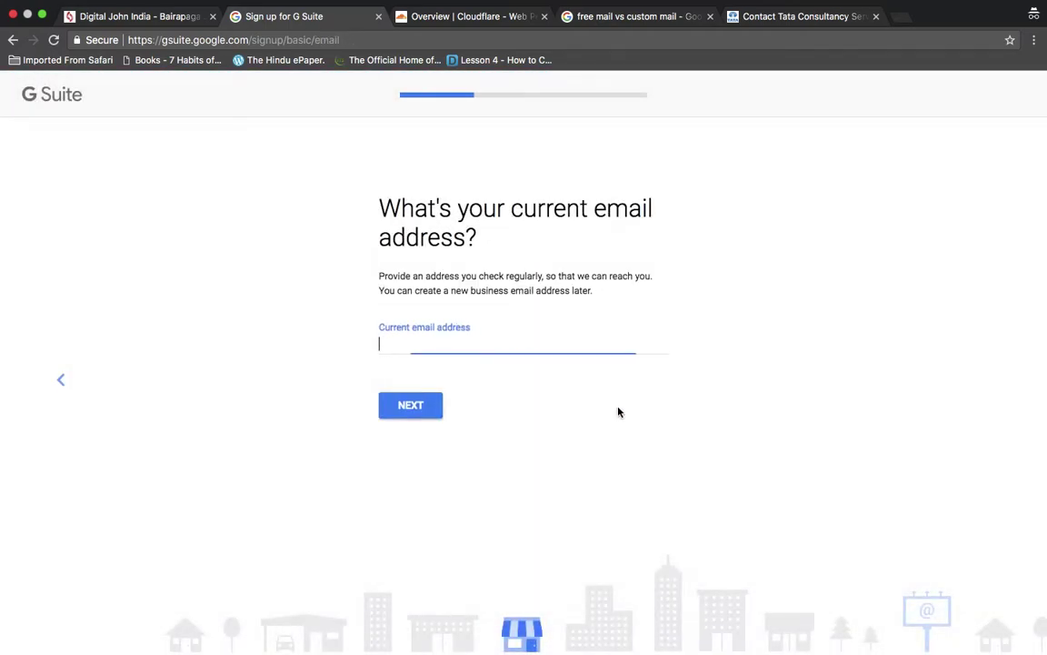
{"action": "left_click", "coordinate": [510, 346]}
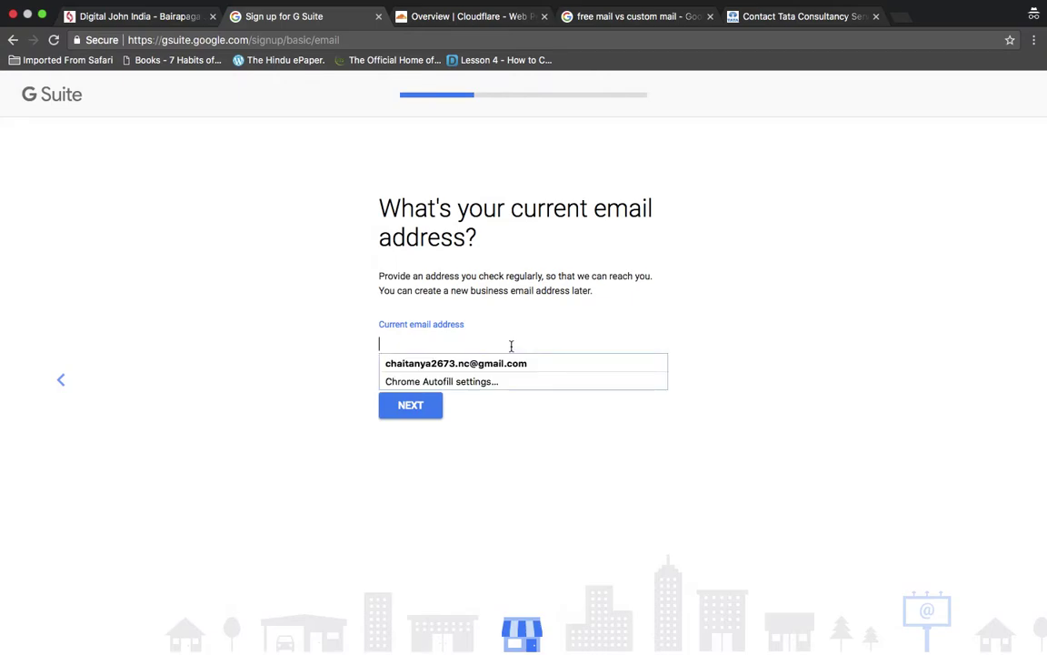
{"action": "key", "text": "Return"}
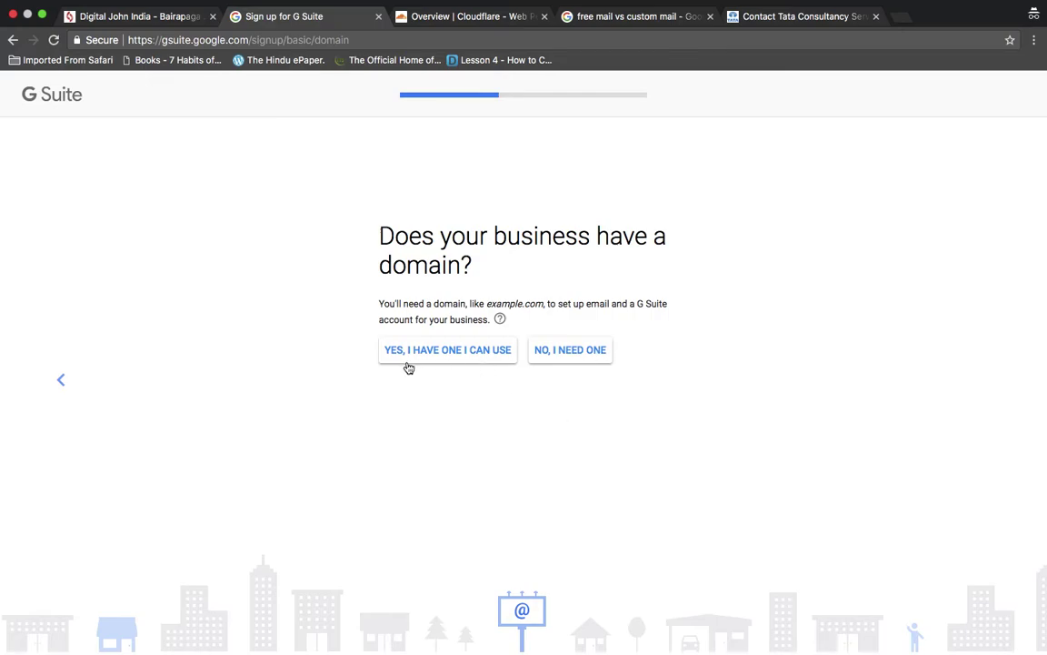
- State the business already owns a domain and enter ttechboys.com
{"action": "left_click", "coordinate": [462, 359]}
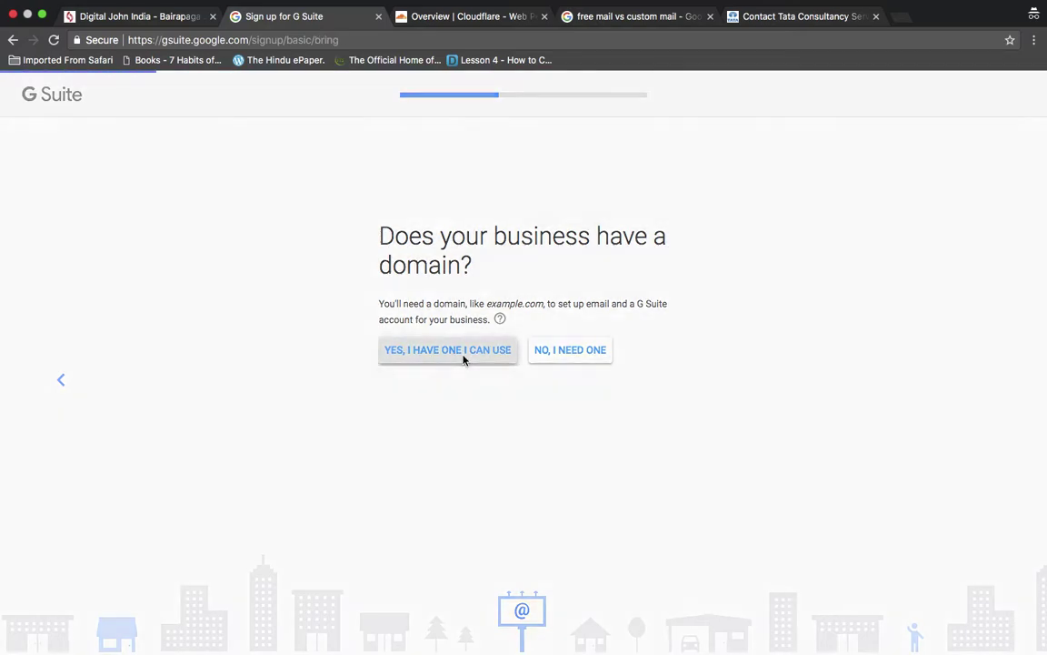
{"action": "left_click", "coordinate": [500, 341]}
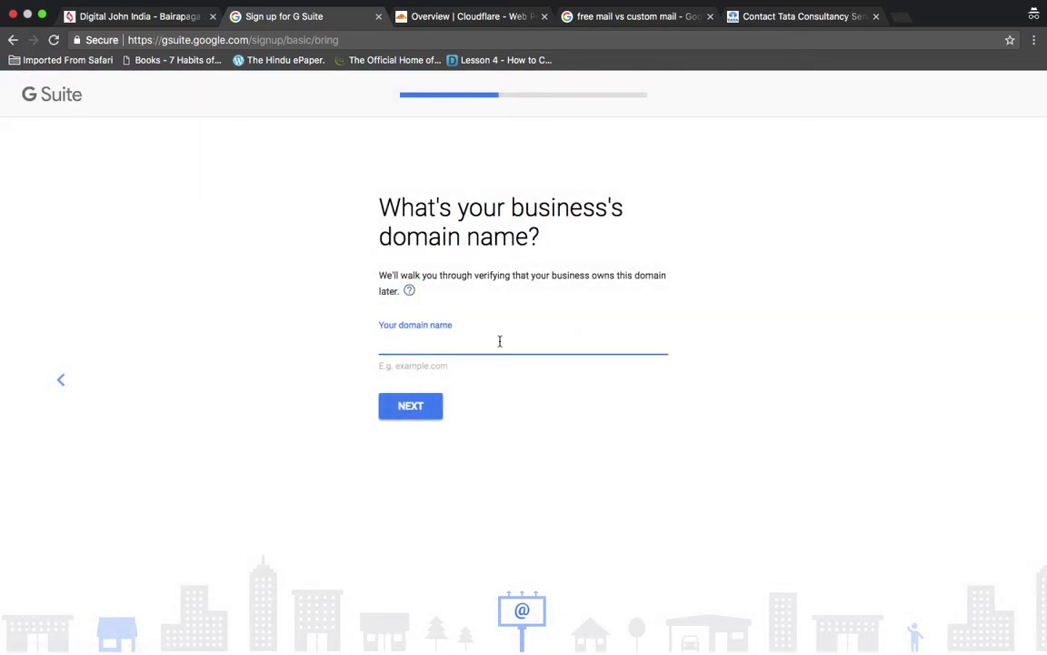
{"action": "type", "text": "ttechboys.com"}
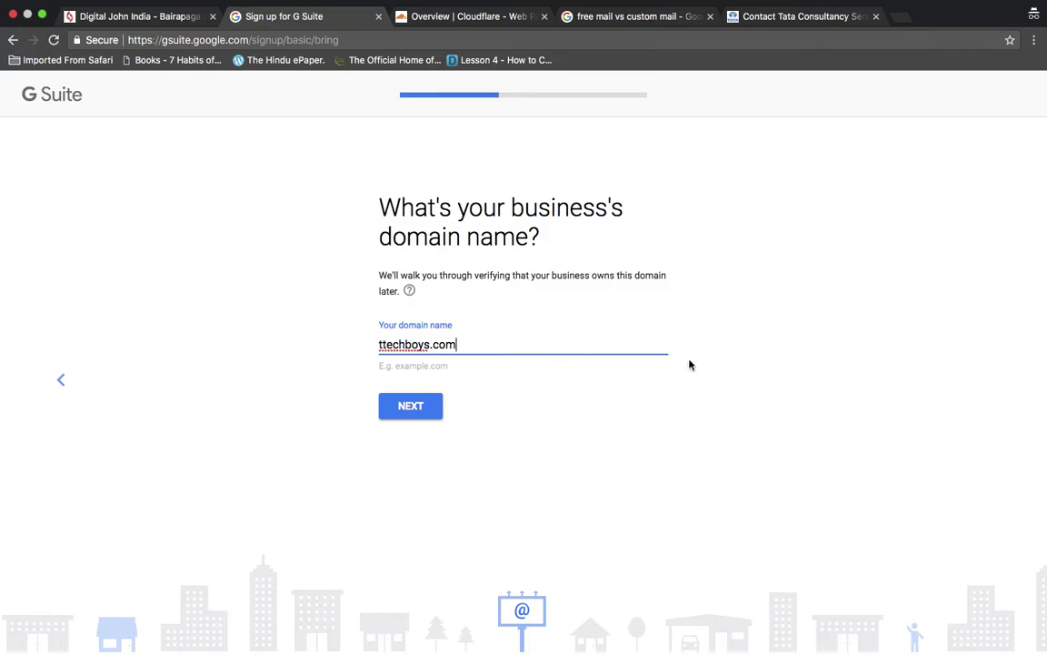
{"action": "key", "text": "Tab"}
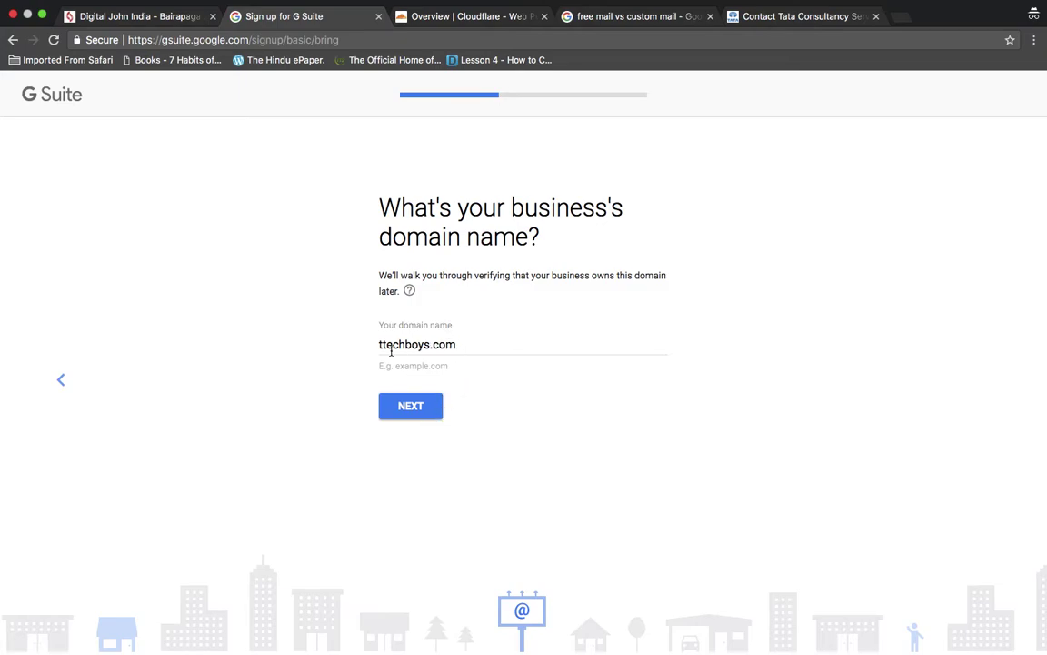
{"action": "left_click", "coordinate": [420, 411]}
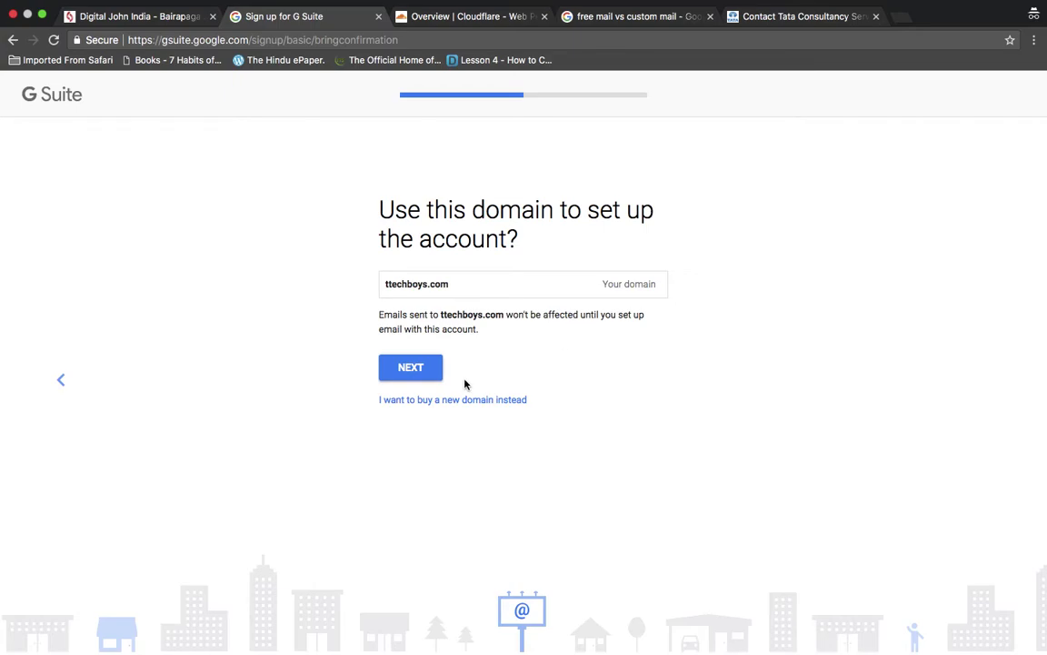
- Confirm ttechboys.com for the account and enter the admin's first and last name
{"action": "left_click", "coordinate": [411, 381]}
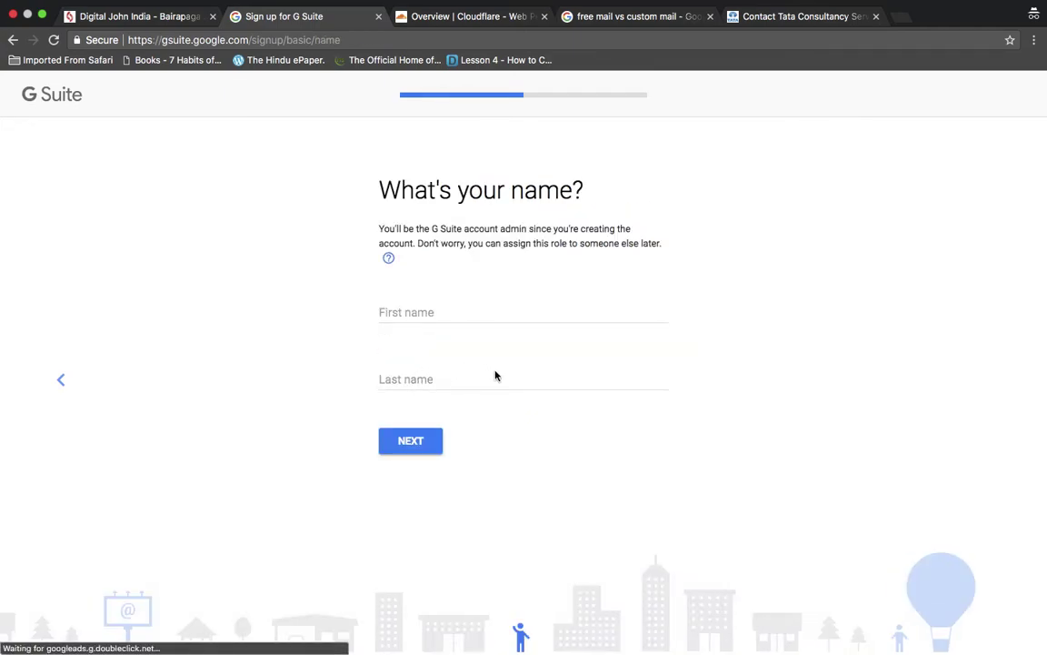
{"action": "left_click", "coordinate": [459, 319]}
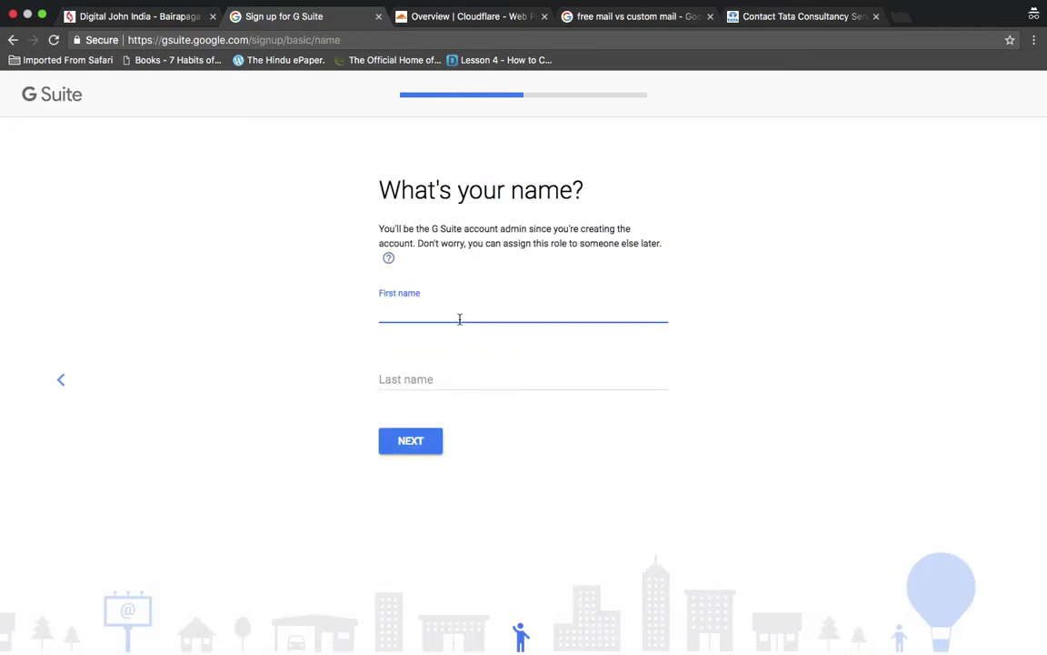
{"action": "type", "text": "Digital"}
{"action": "key", "text": "Tab"}
{"action": "type", "text": "John"}
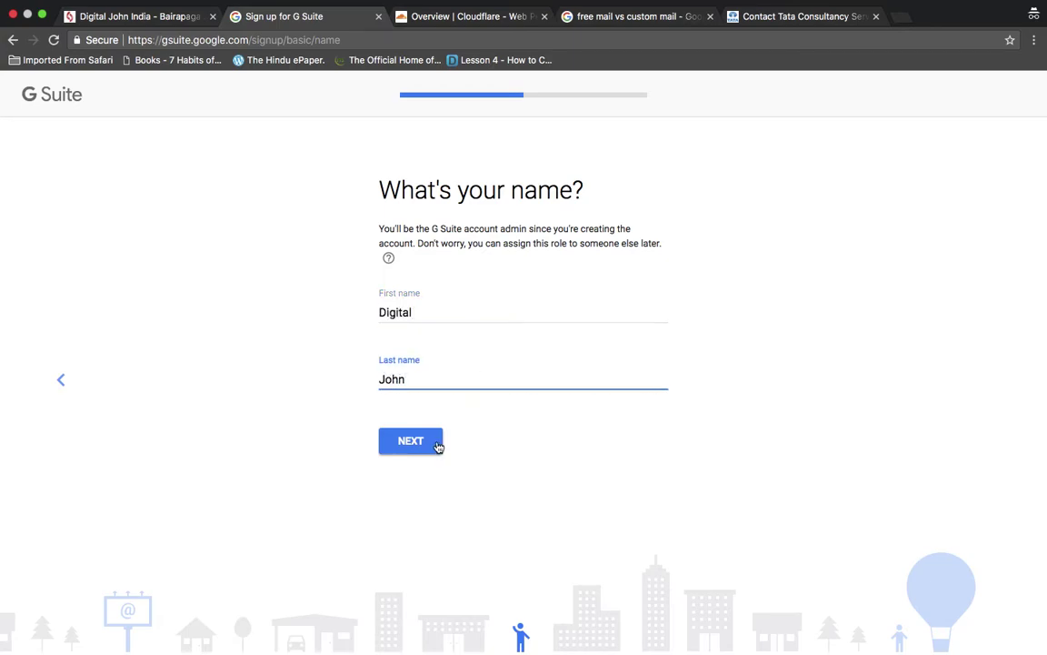
{"action": "left_click", "coordinate": [435, 442]}
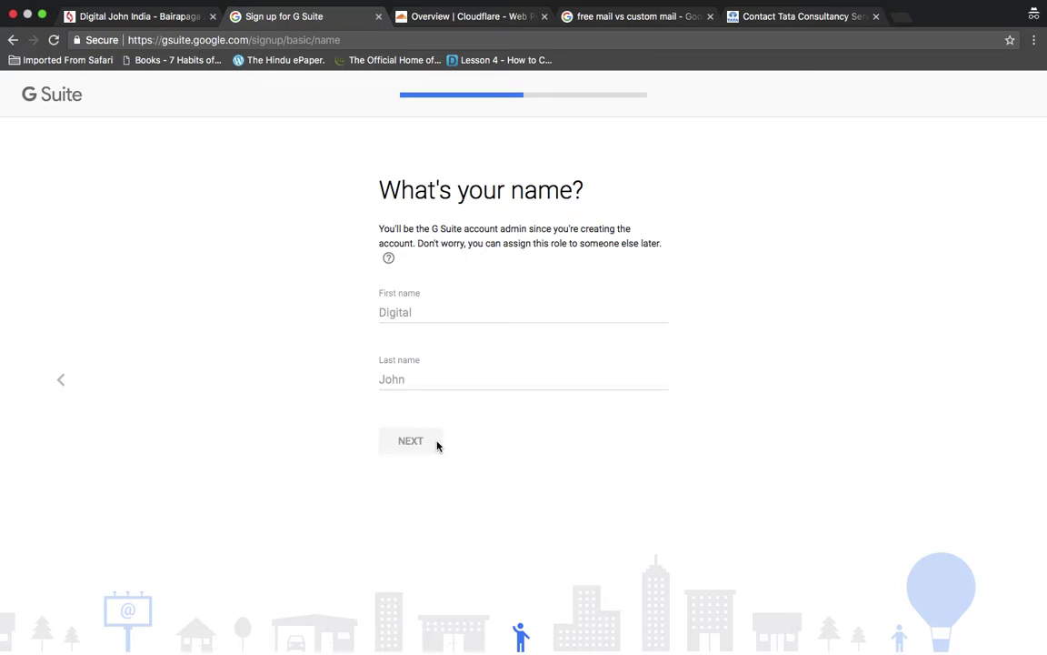
- Set the sign-in username and password, then agree to receive tips emails
{"action": "left_click", "coordinate": [465, 303]}
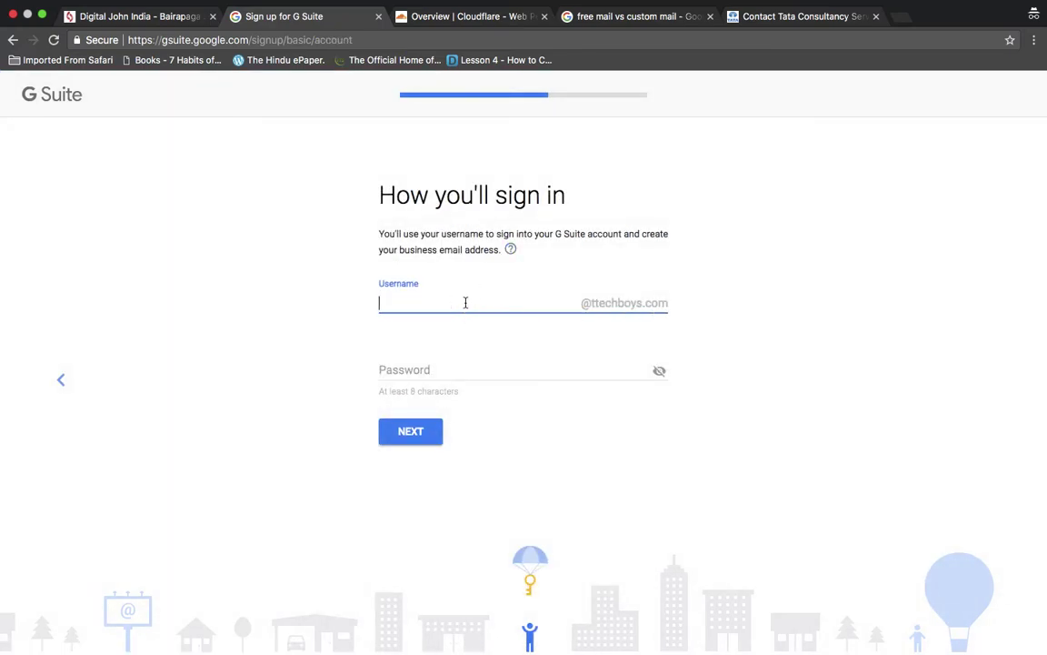
{"action": "key", "text": "Tab"}
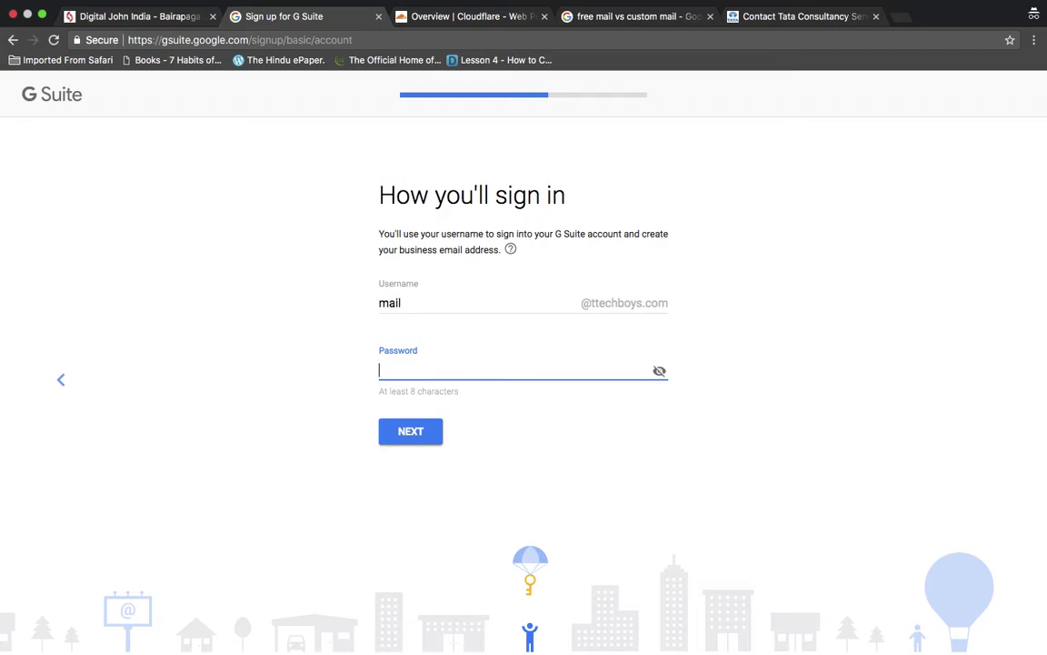
{"action": "type", "text": "••••••••"}
{"action": "left_click", "coordinate": [422, 442]}
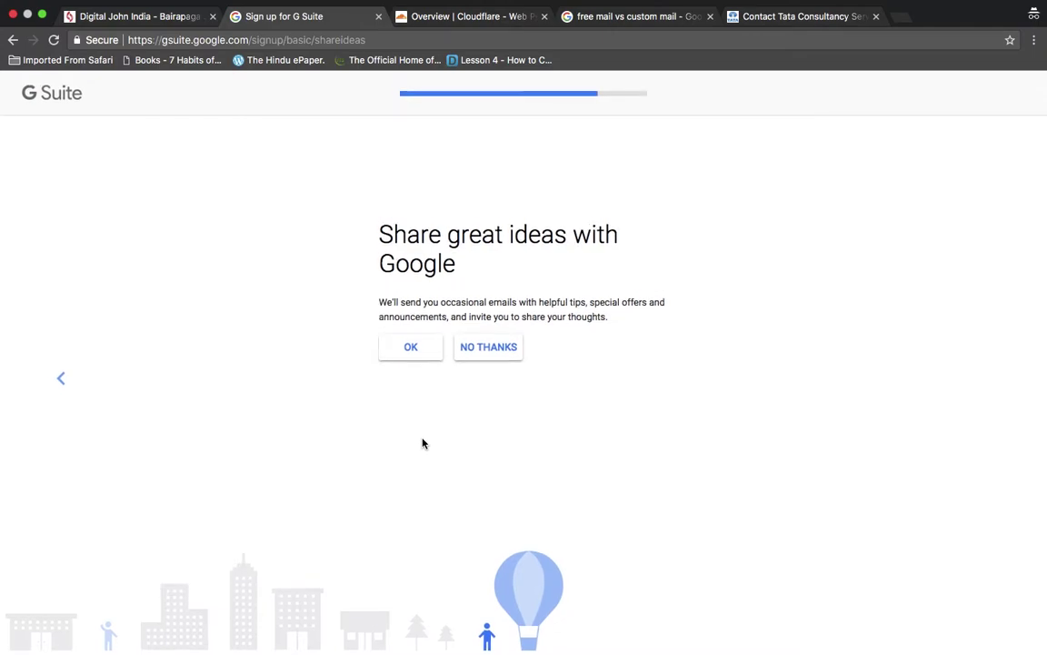
{"action": "left_click", "coordinate": [411, 348]}
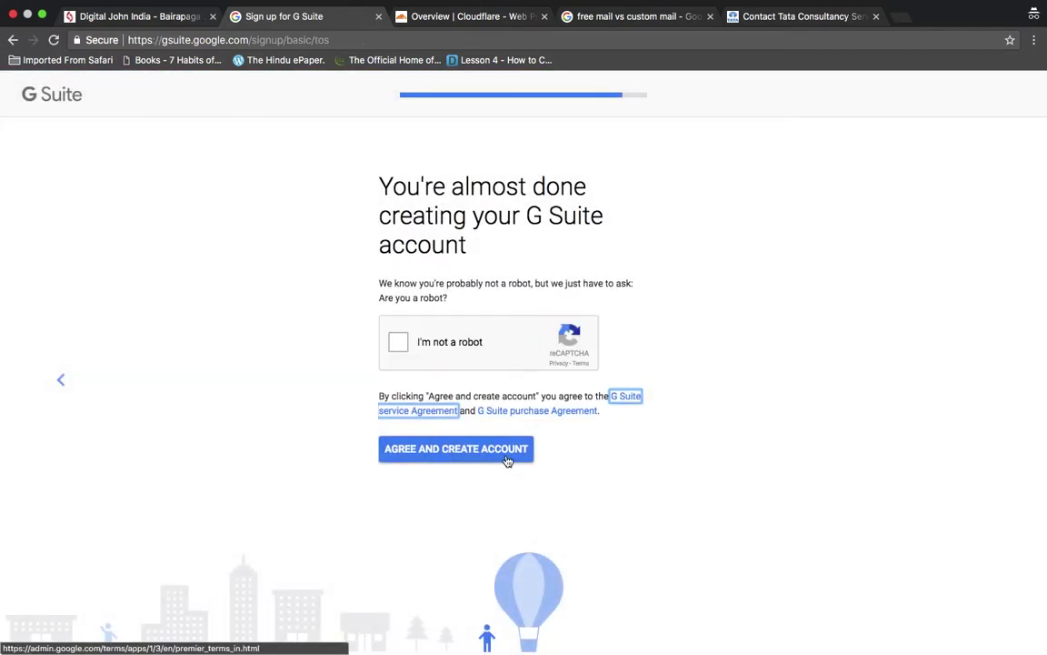
- Tick the reCAPTCHA box and solve the traffic-light image challenge
{"action": "left_click", "coordinate": [400, 344]}
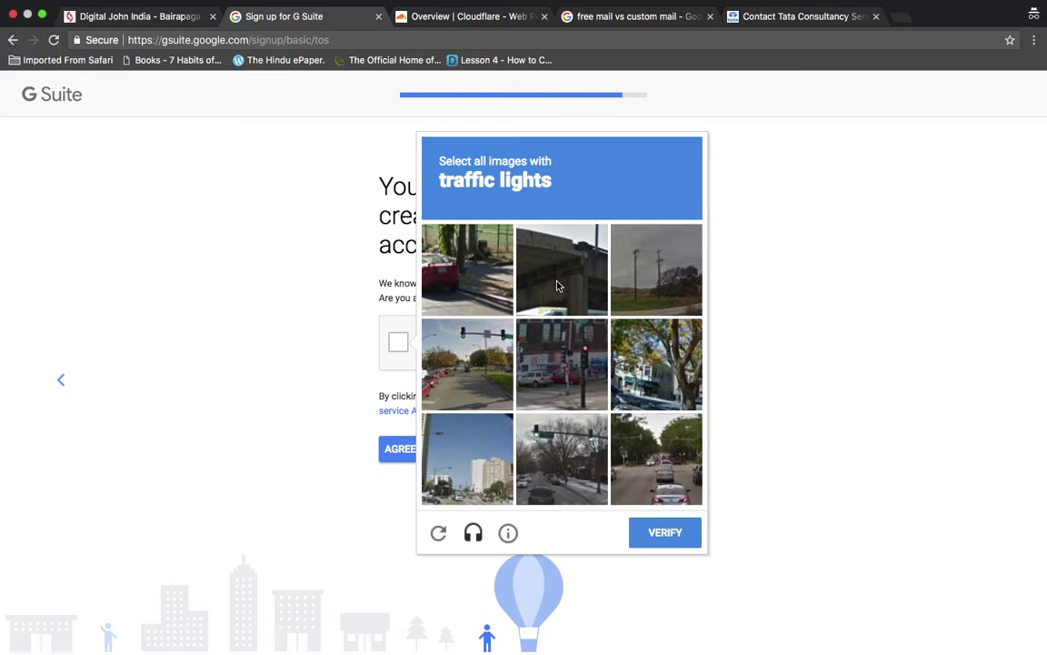
{"action": "left_click", "coordinate": [639, 280]}
{"action": "left_click", "coordinate": [489, 279]}
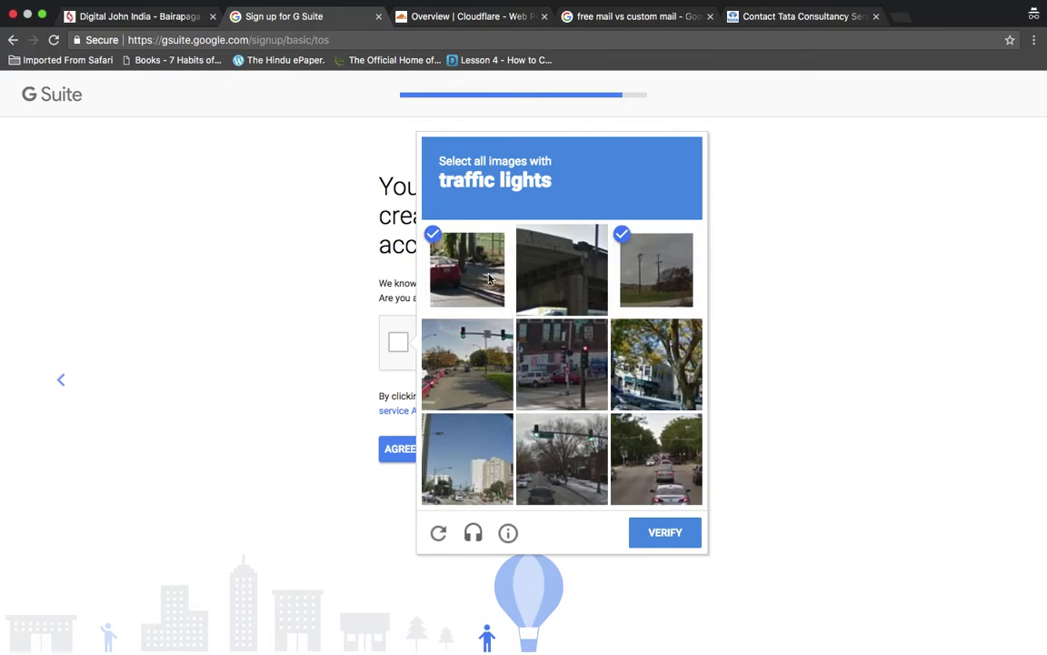
{"action": "left_click", "coordinate": [527, 356]}
{"action": "left_click", "coordinate": [490, 382]}
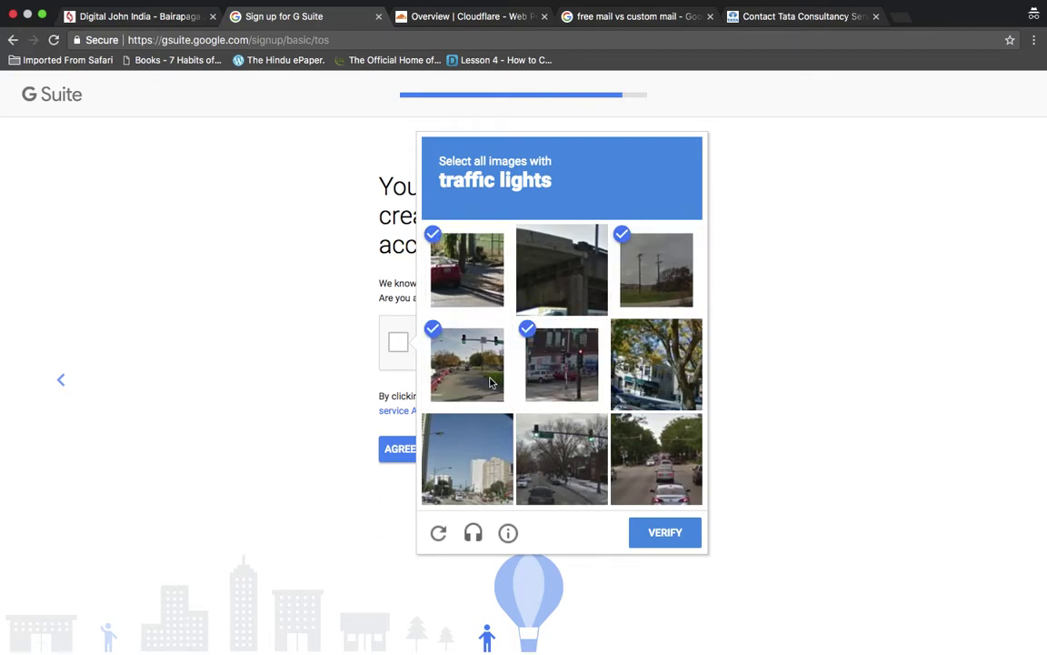
{"action": "left_click", "coordinate": [582, 465]}
{"action": "left_click", "coordinate": [668, 539]}
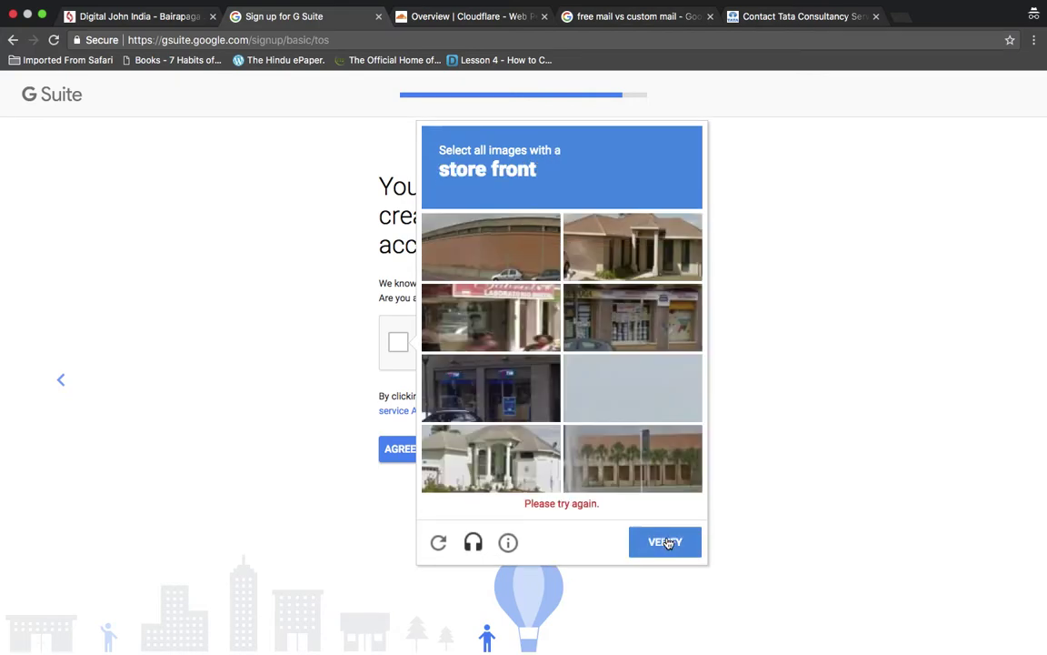
- Solve the store-front image challenge and agree to create the account
{"action": "left_click", "coordinate": [459, 300]}
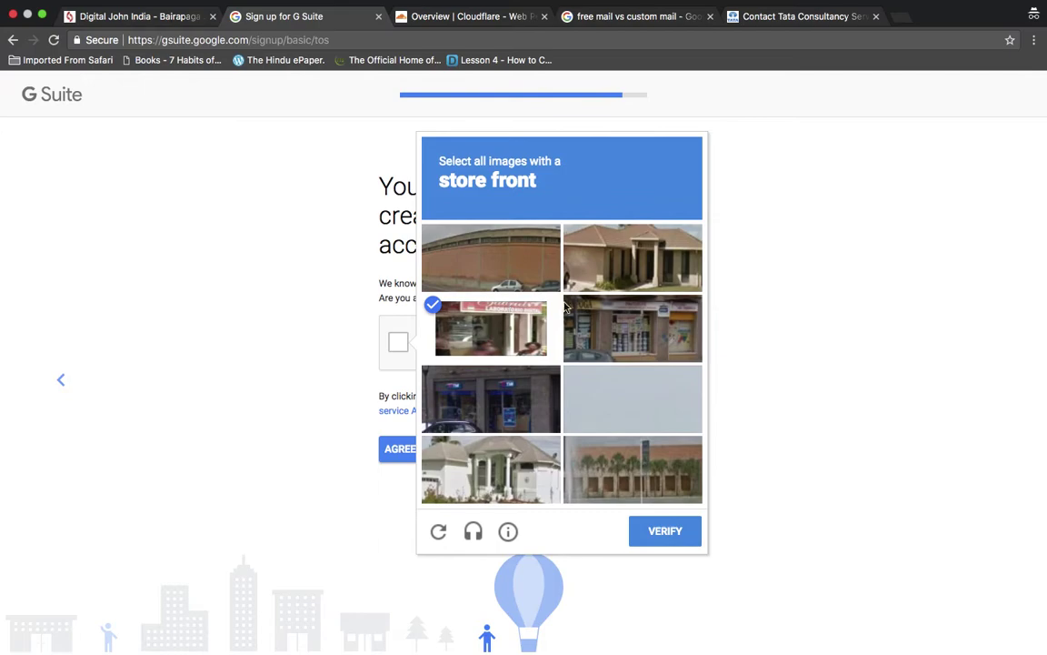
{"action": "left_click", "coordinate": [600, 319]}
{"action": "left_click", "coordinate": [460, 366]}
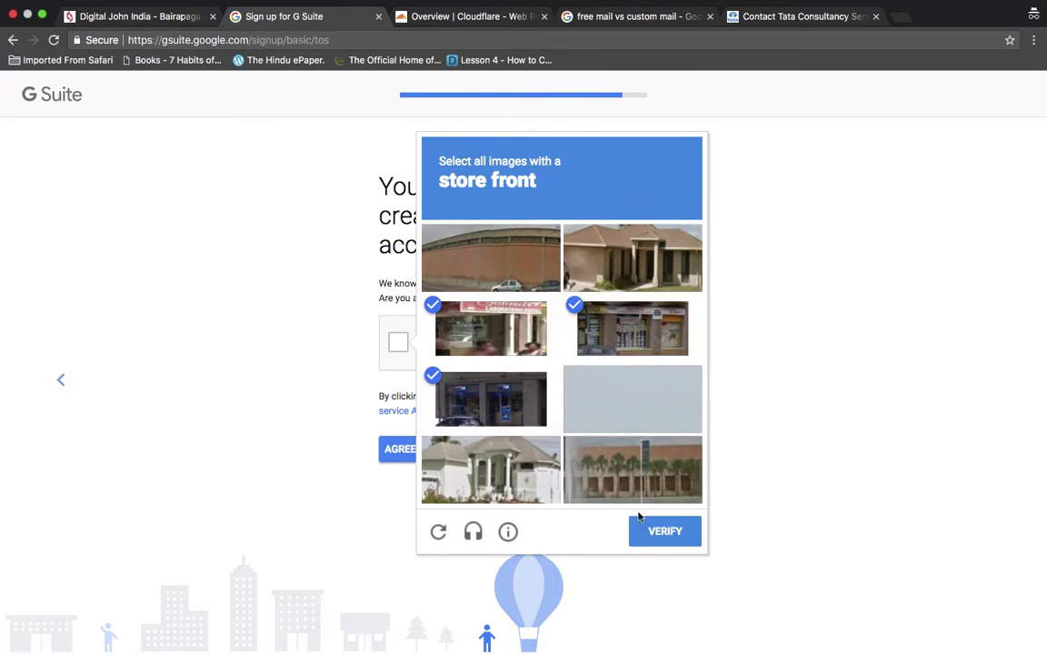
{"action": "left_click", "coordinate": [656, 532]}
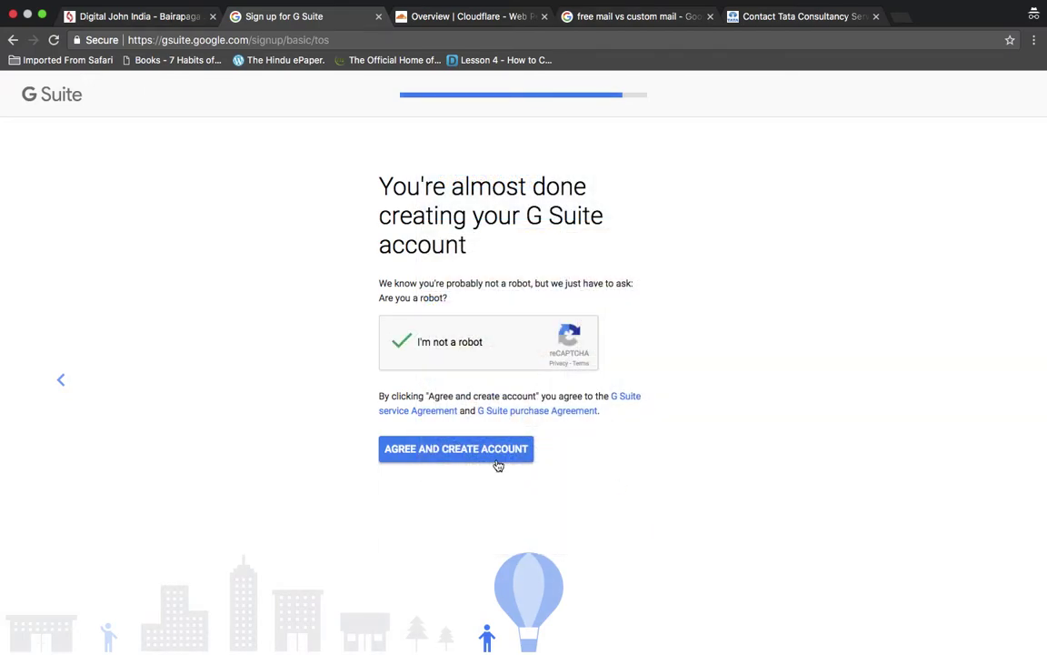
{"action": "left_click", "coordinate": [456, 454]}
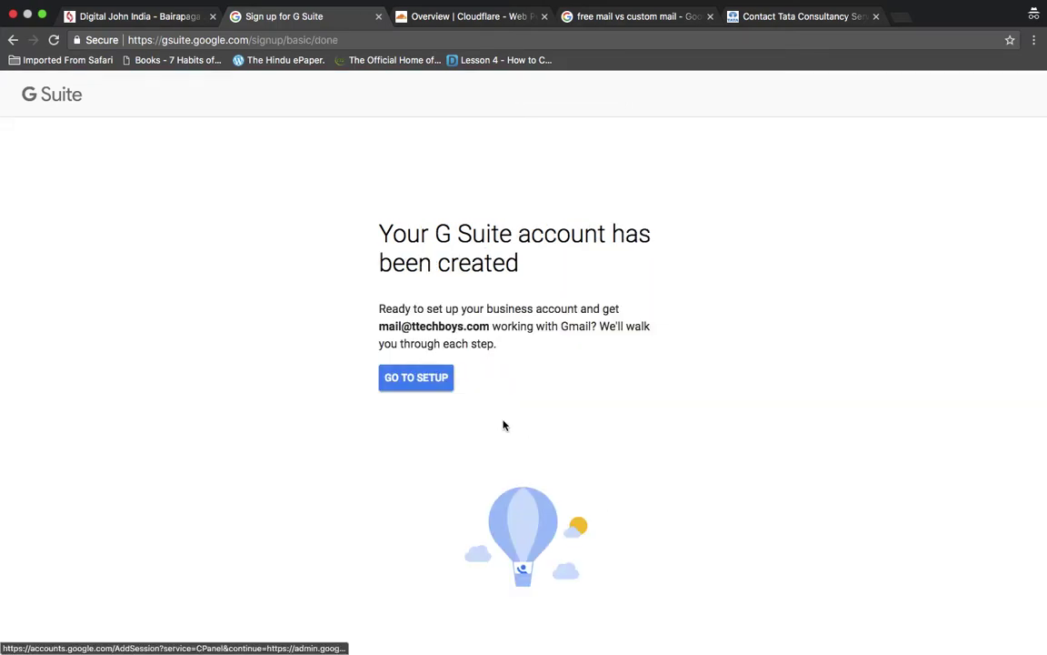
- Continue to setup, search 'gsuite mx records' and open the MX record values help page
{"action": "left_click", "coordinate": [429, 381]}
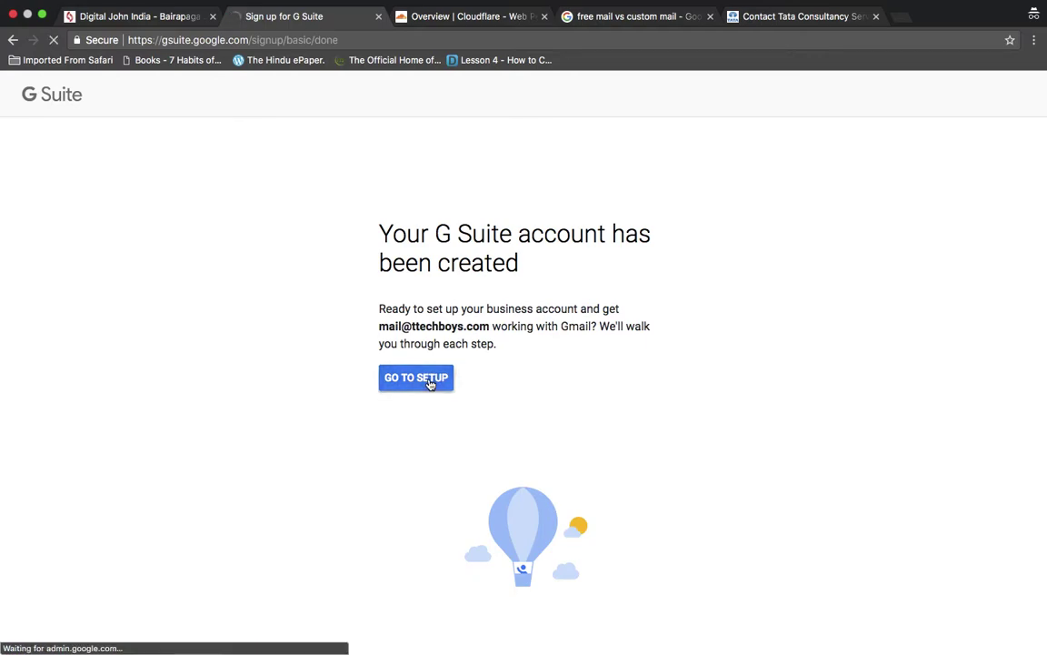
{"action": "left_click", "coordinate": [627, 17]}
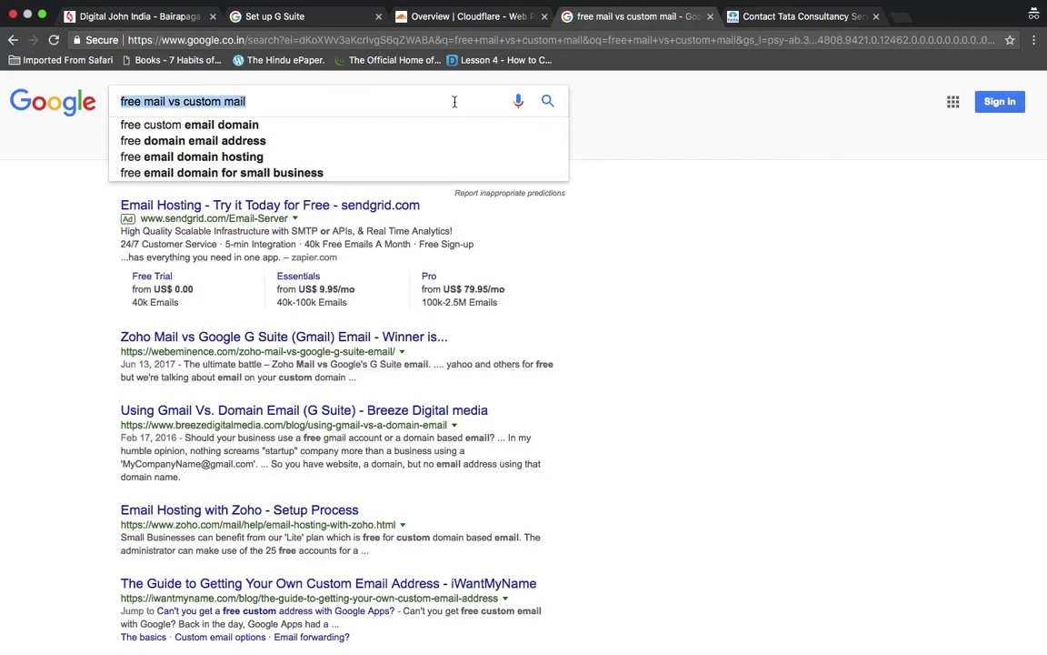
{"action": "type", "text": "gsuite mx reco"}
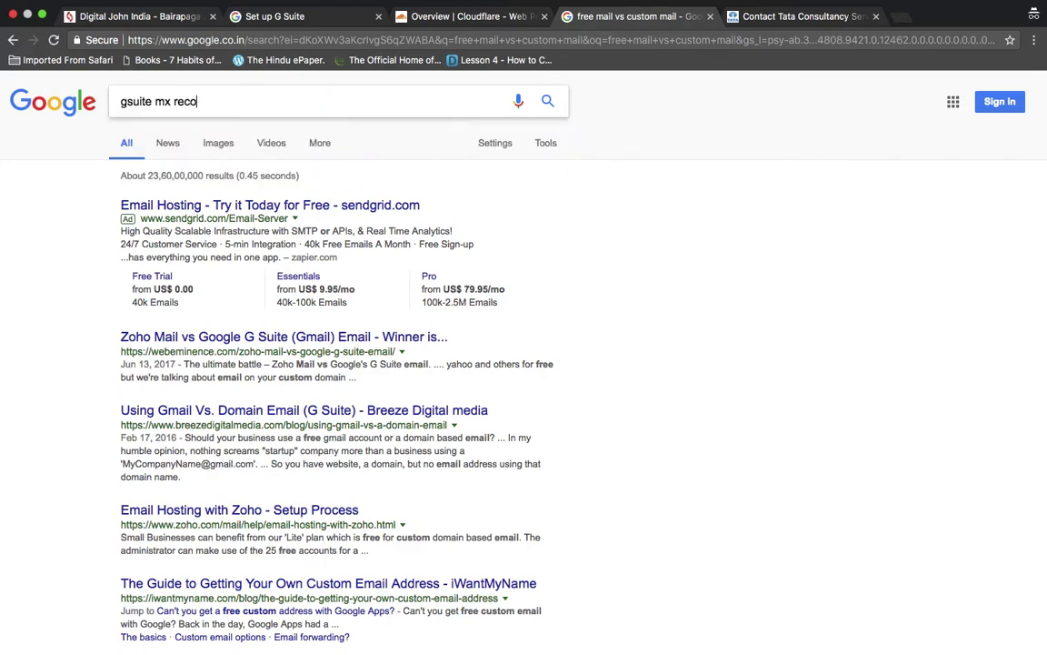
{"action": "type", "text": "rds"}
{"action": "key", "text": "Return"}
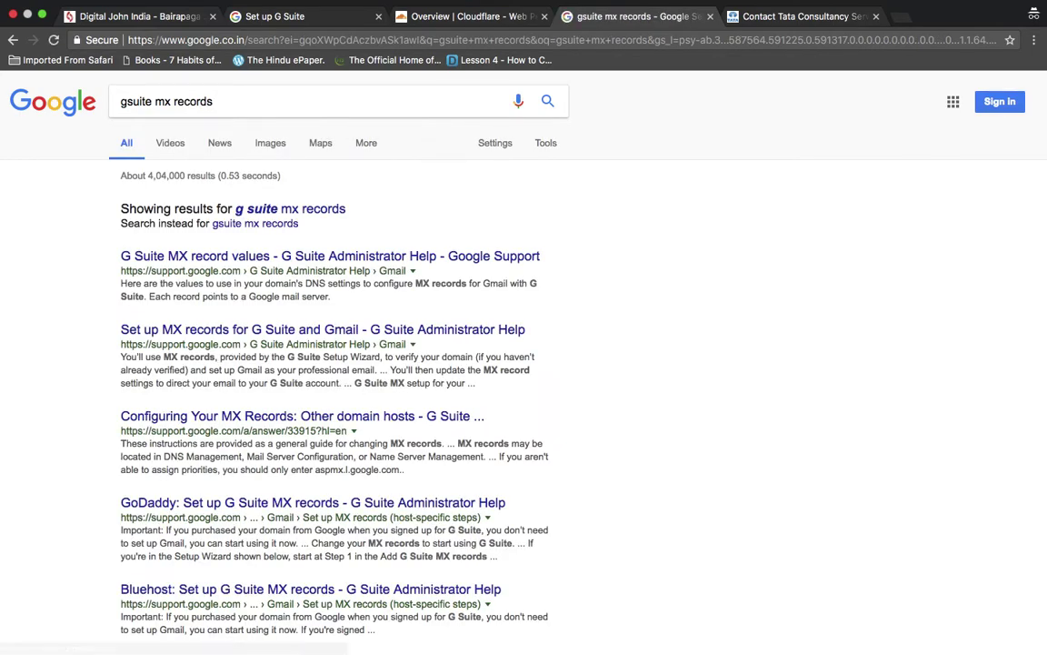
{"action": "left_click", "coordinate": [338, 255]}
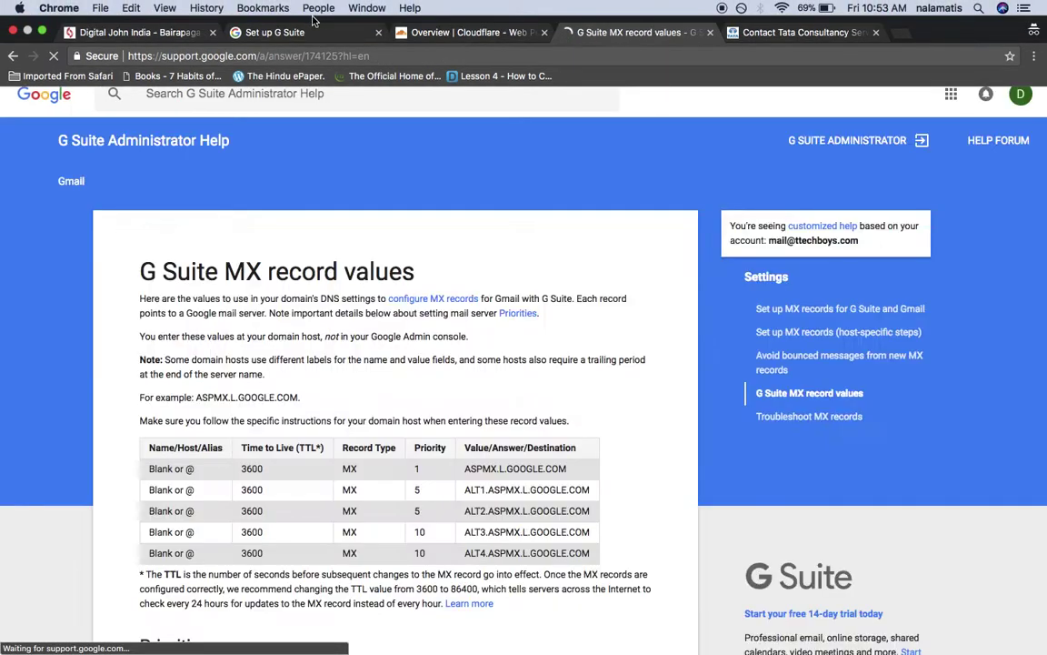
{"action": "left_click", "coordinate": [306, 32]}
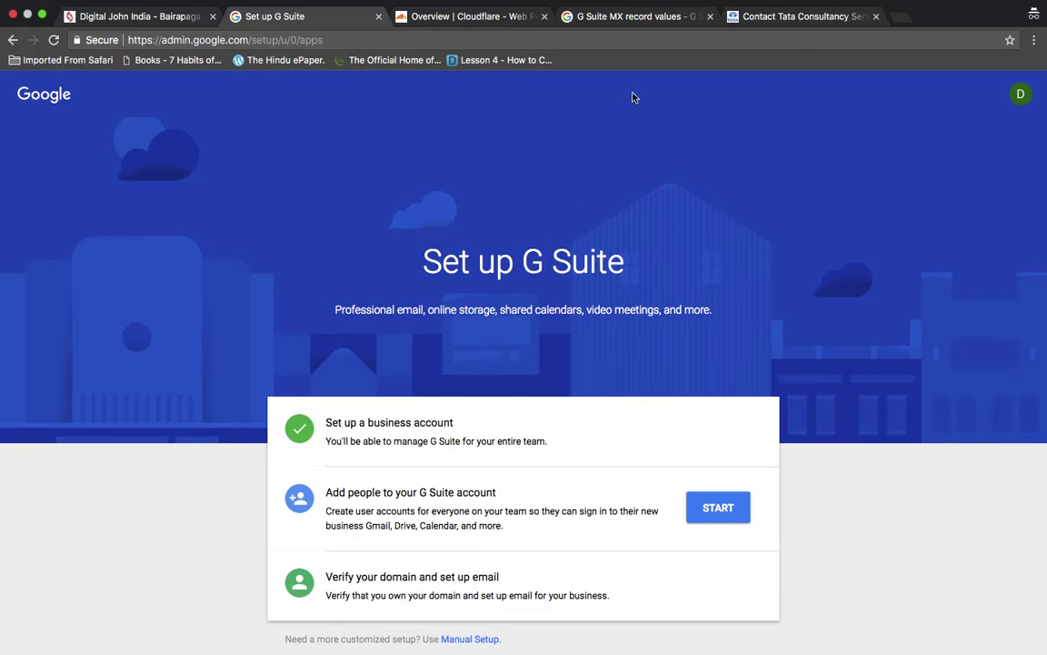
- In Cloudflare's DNS settings for ttechboys.com, start a new record of type MX
{"action": "left_click", "coordinate": [424, 15]}
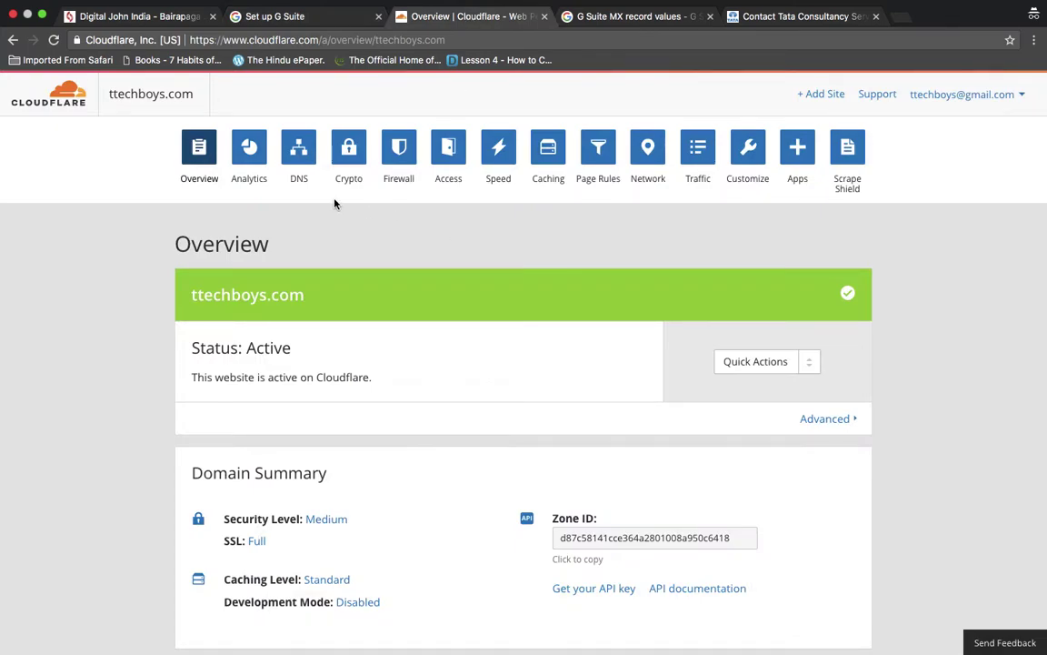
{"action": "left_click", "coordinate": [307, 145]}
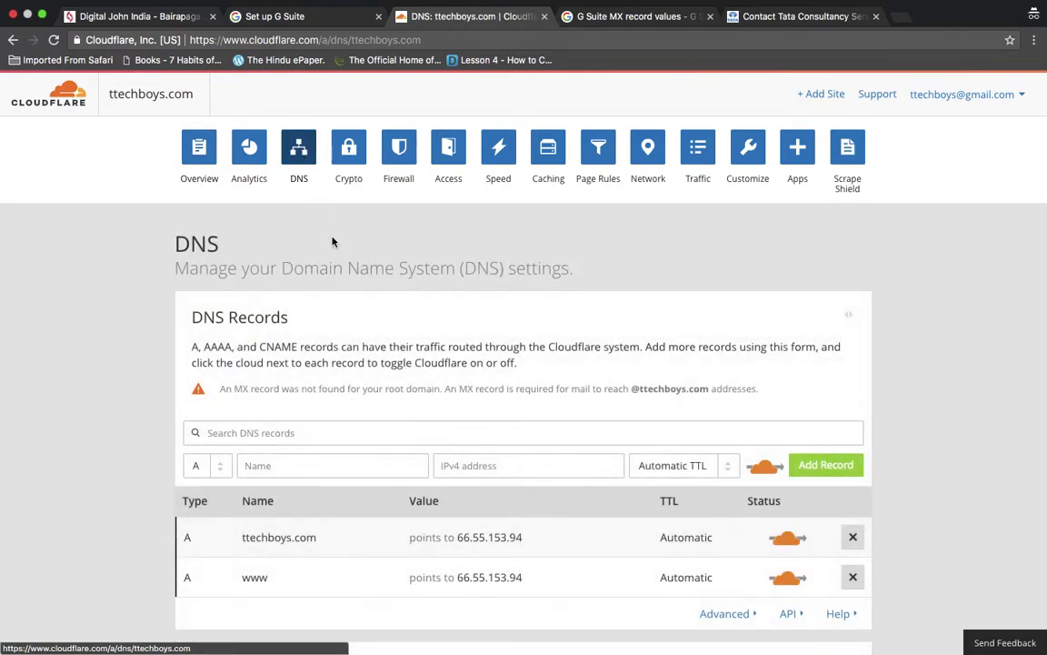
{"action": "scroll", "coordinate": [364, 385], "scroll_direction": "down", "scroll_amount": 1}
{"action": "scroll", "coordinate": [360, 340], "scroll_direction": "down", "scroll_amount": 3}
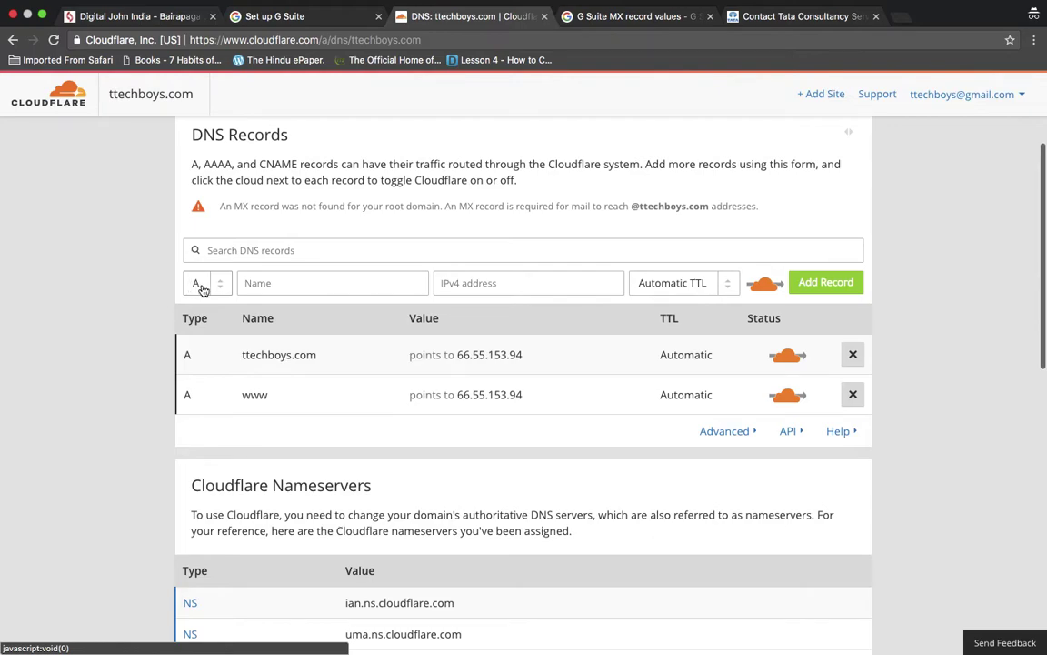
{"action": "left_click", "coordinate": [224, 289]}
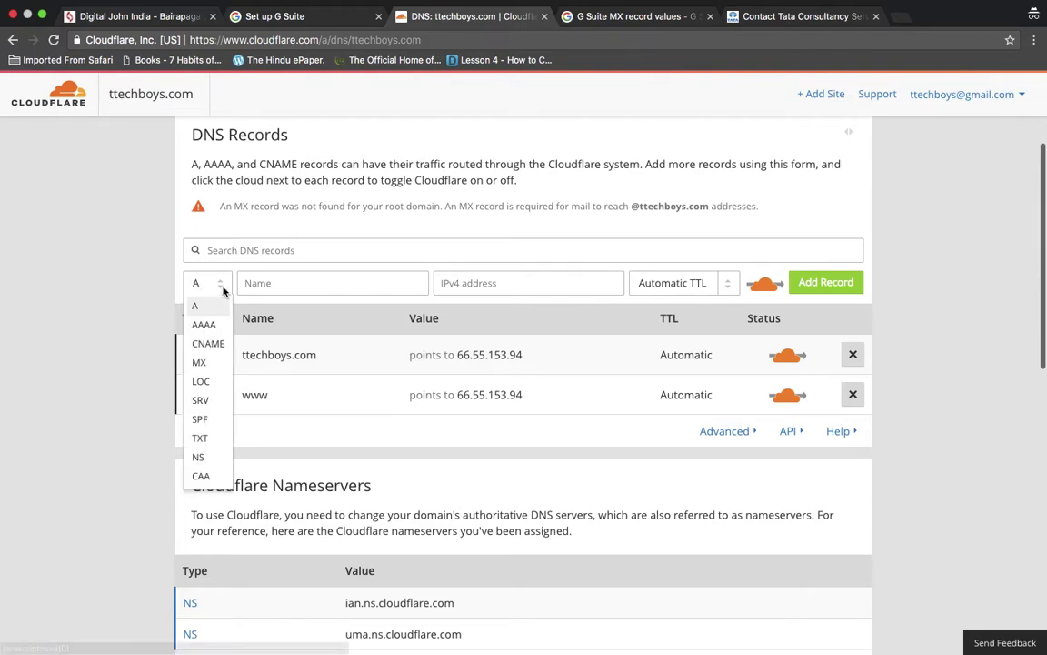
{"action": "left_click", "coordinate": [202, 363]}
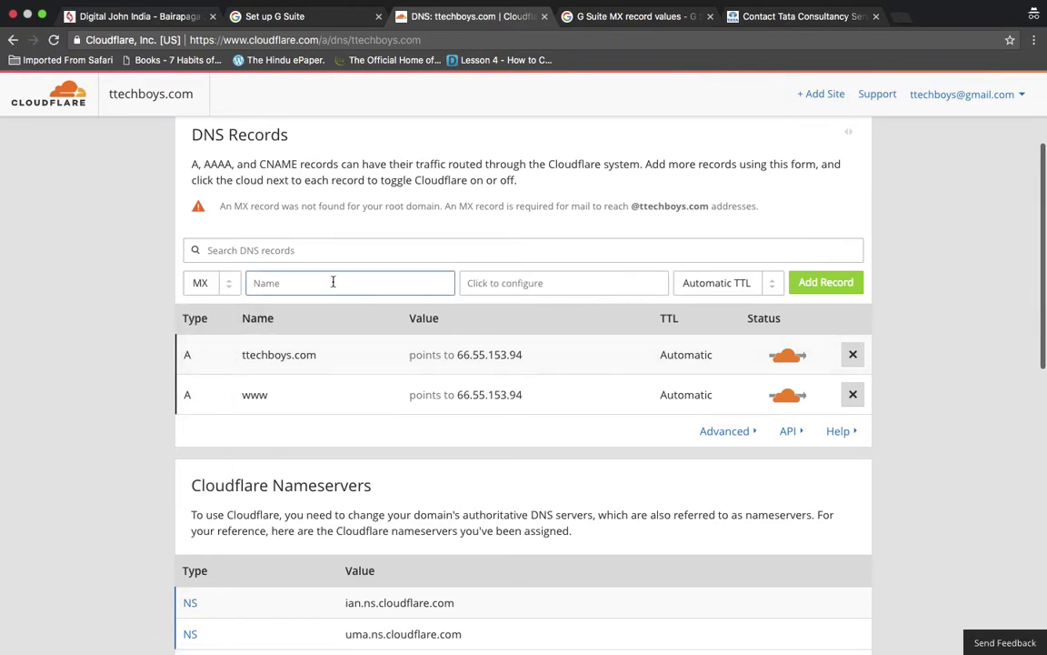
{"action": "left_click", "coordinate": [332, 281]}
{"action": "left_click", "coordinate": [601, 22]}
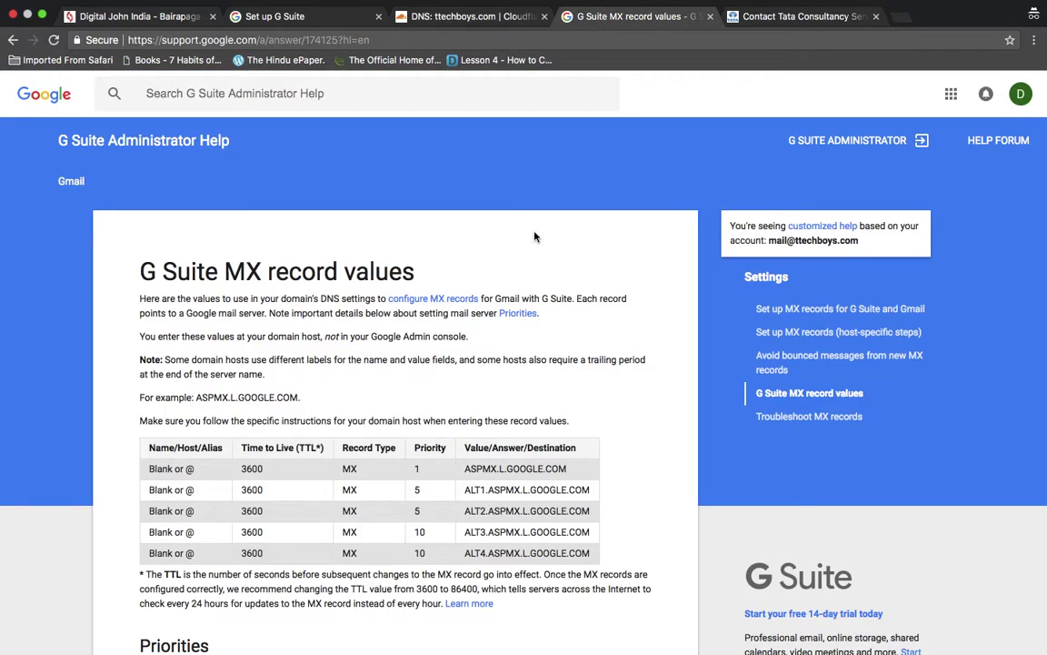
- Scroll to the MX values table and select ASPMX.L.GOOGLE.COM in the first row
{"action": "scroll", "coordinate": [535, 237], "scroll_direction": "down", "scroll_amount": 3}
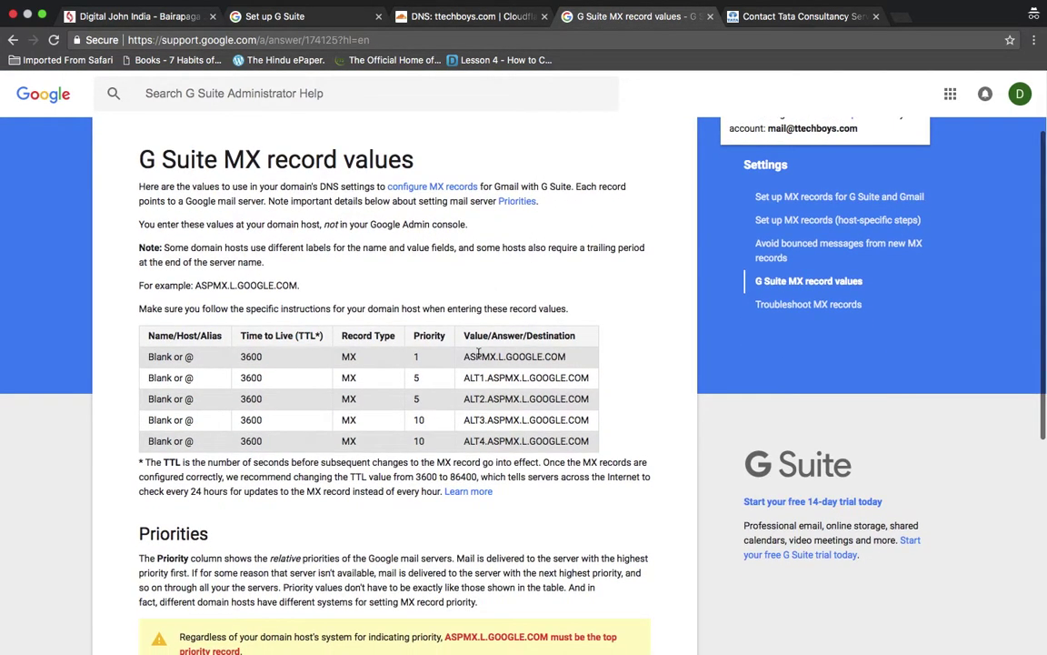
{"action": "scroll", "coordinate": [409, 350], "scroll_direction": "down", "scroll_amount": 1}
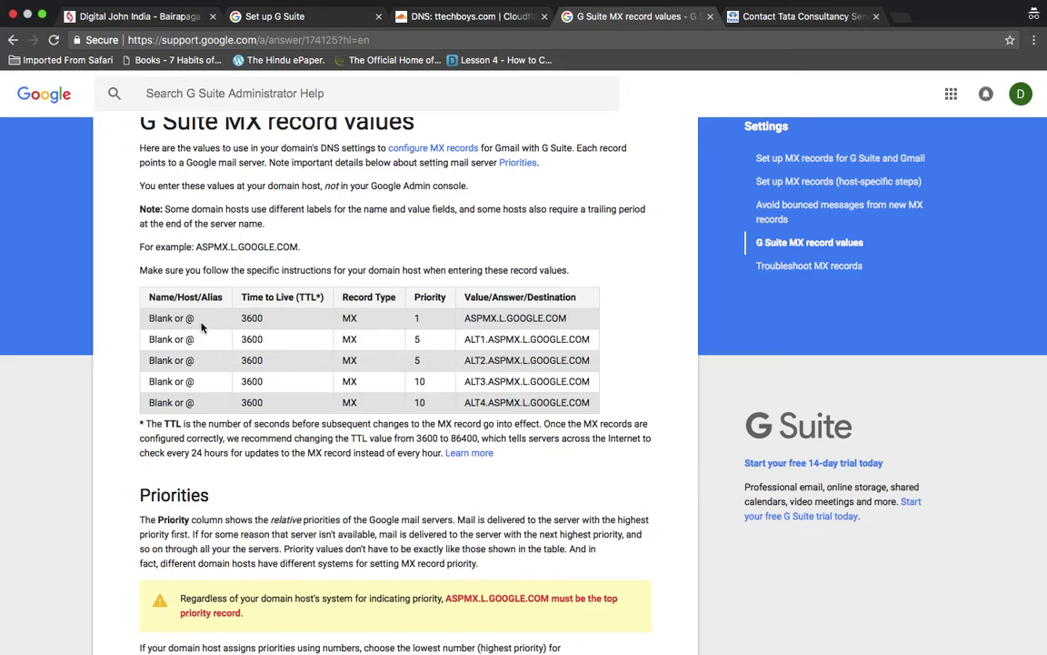
{"action": "double_click", "coordinate": [496, 319]}
{"action": "key", "text": "super+c"}
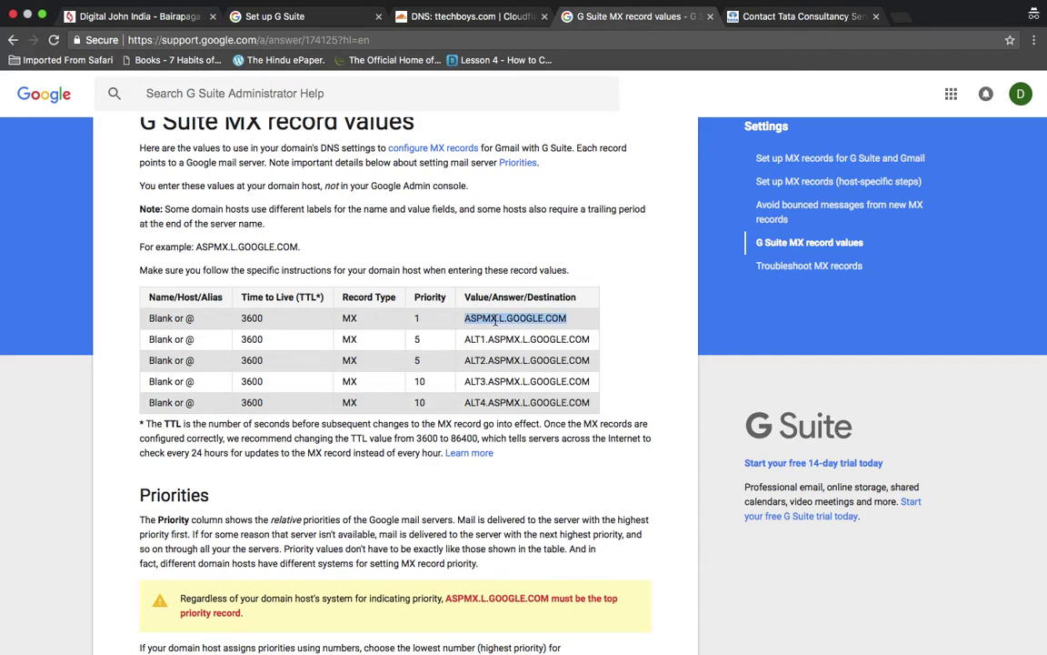
- Add an MX record named @ pointing to aspmx.l.google.com with priority 1
{"action": "left_click", "coordinate": [456, 16]}
{"action": "left_click", "coordinate": [405, 287]}
{"action": "type", "text": "@"}
{"action": "left_click", "coordinate": [496, 284]}
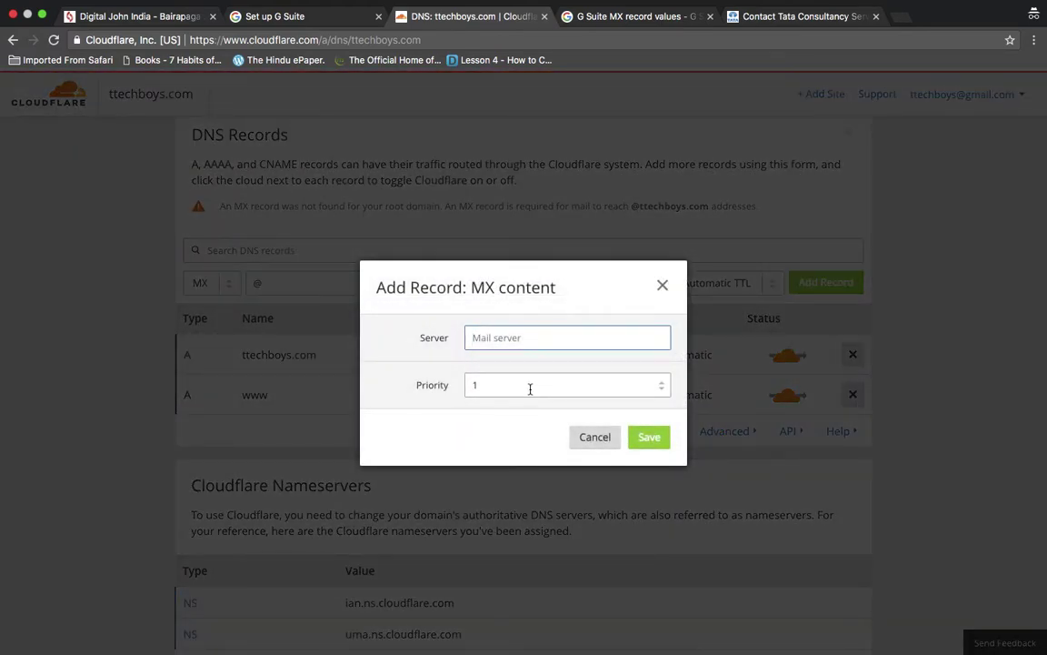
{"action": "key", "text": "super+v"}
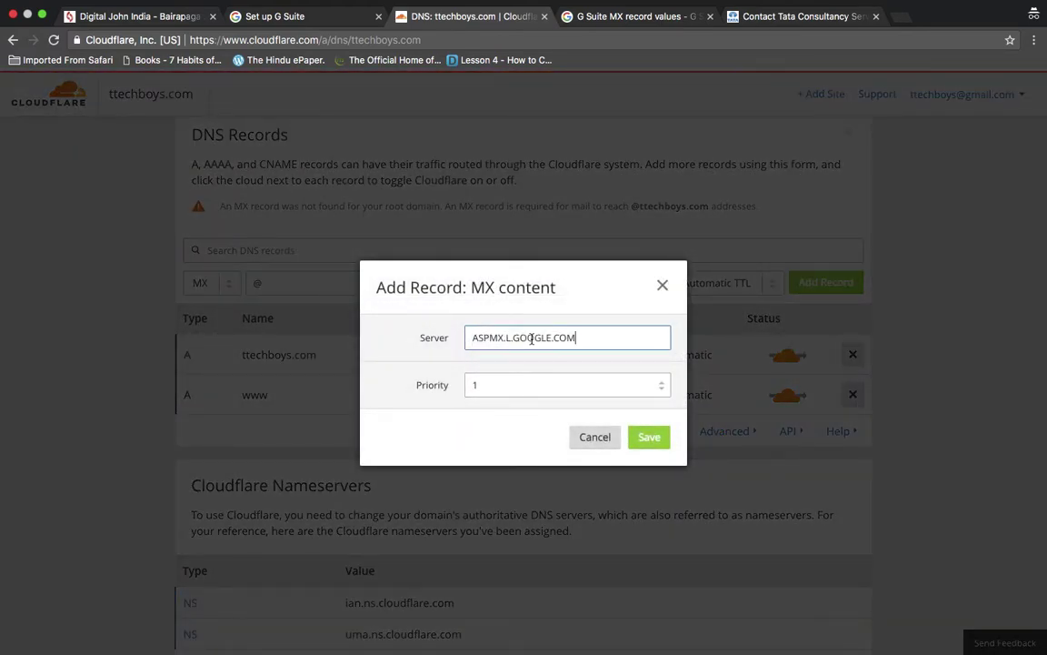
{"action": "left_click", "coordinate": [648, 437]}
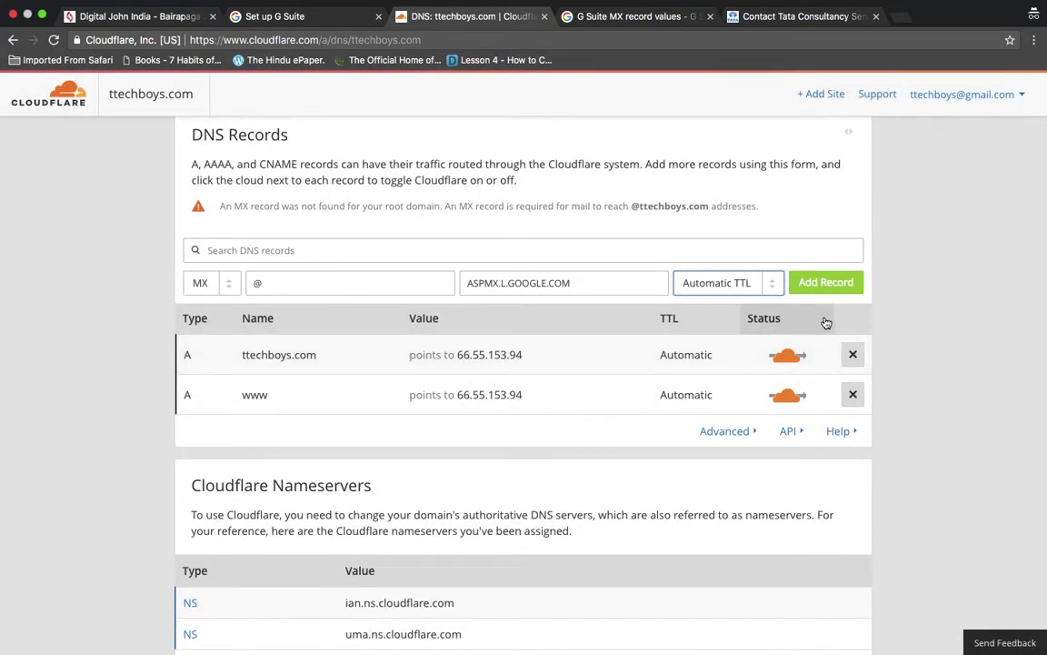
{"action": "left_click", "coordinate": [834, 284]}
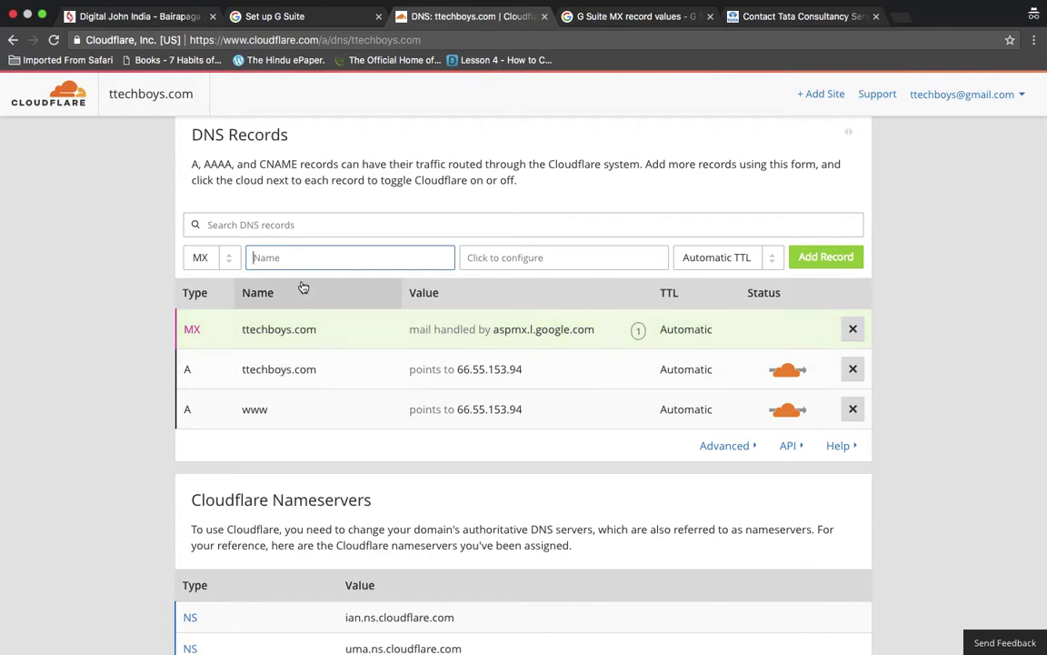
{"action": "left_click", "coordinate": [573, 18]}
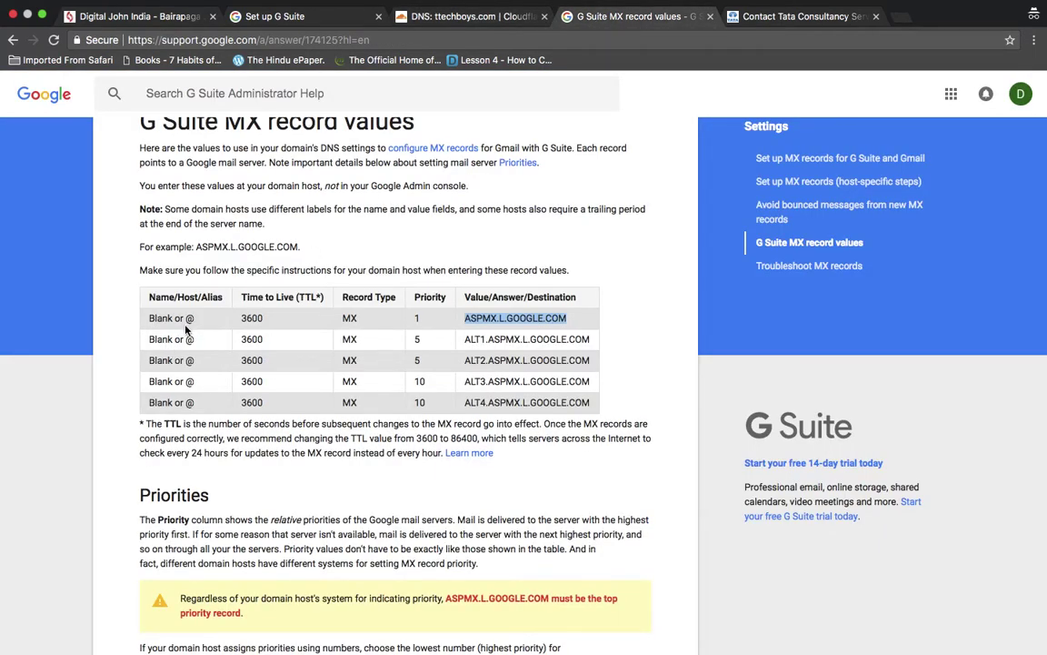
- Select the ALT1.ASPMX.L.GOOGLE.COM value in the MX values table
{"action": "left_click", "coordinate": [189, 317]}
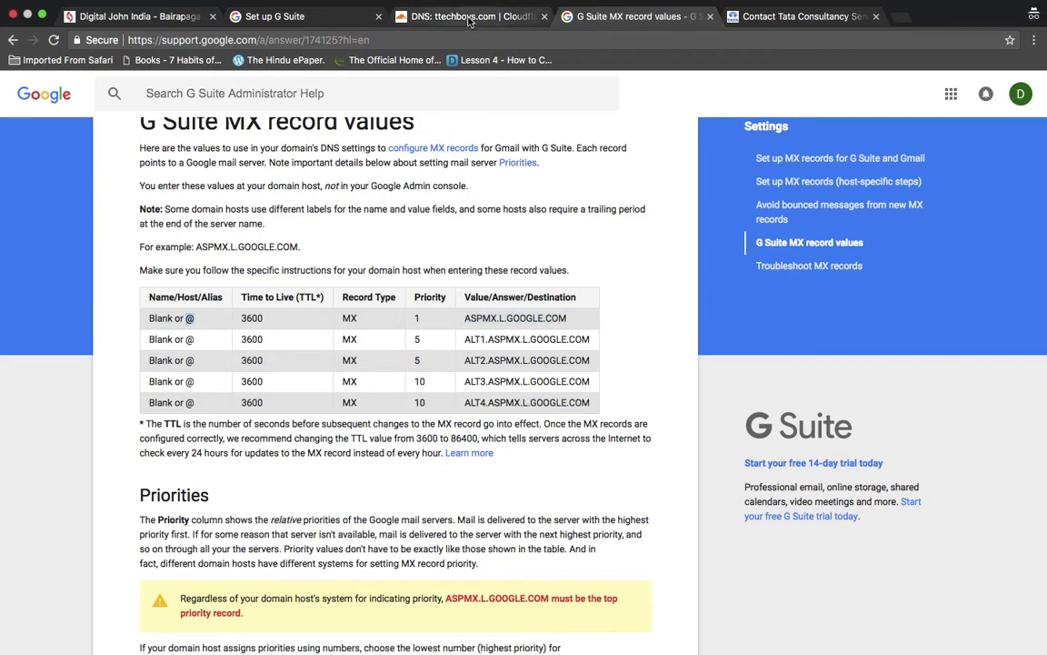
{"action": "double_click", "coordinate": [507, 339]}
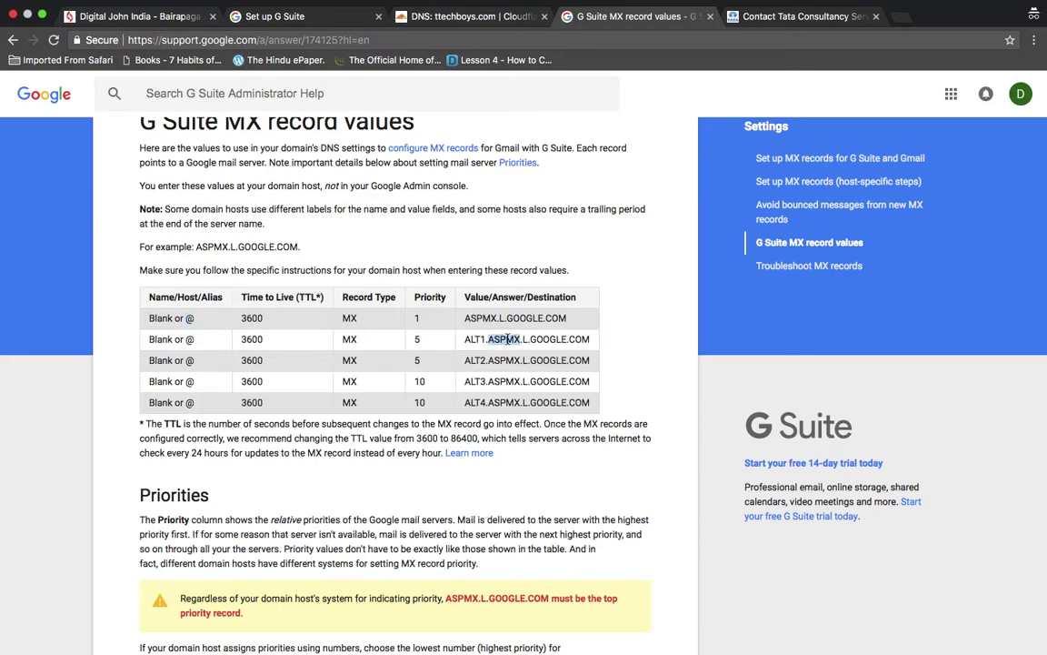
{"action": "triple_click", "coordinate": [549, 340]}
{"action": "key", "text": "super+c"}
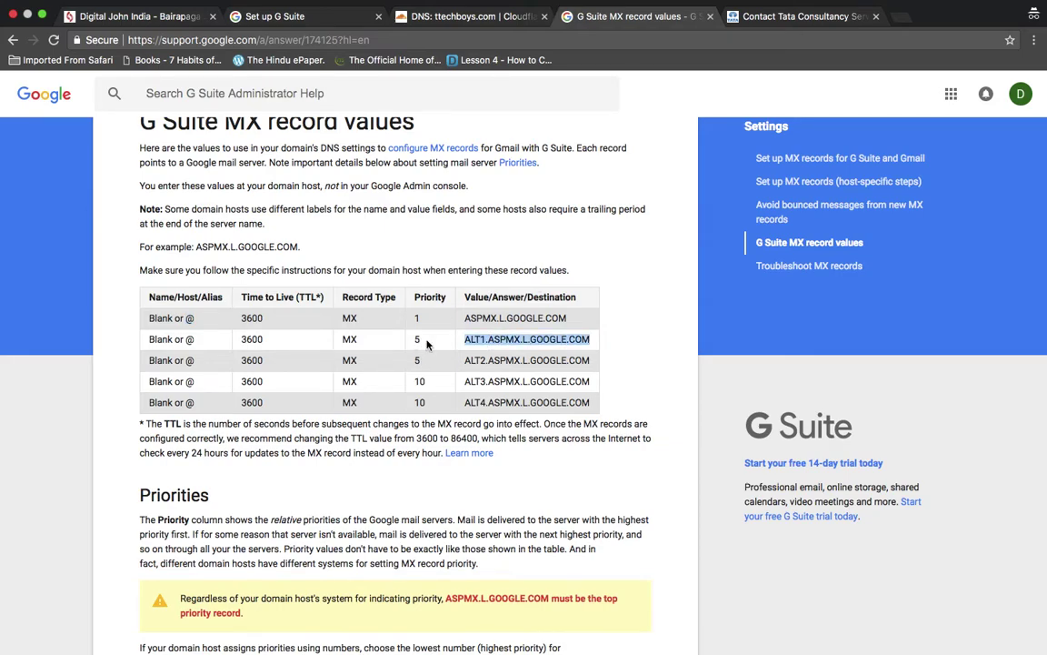
- Add an MX record named @ for alt1.aspmx.l.google.com with priority 5
{"action": "left_click", "coordinate": [455, 17]}
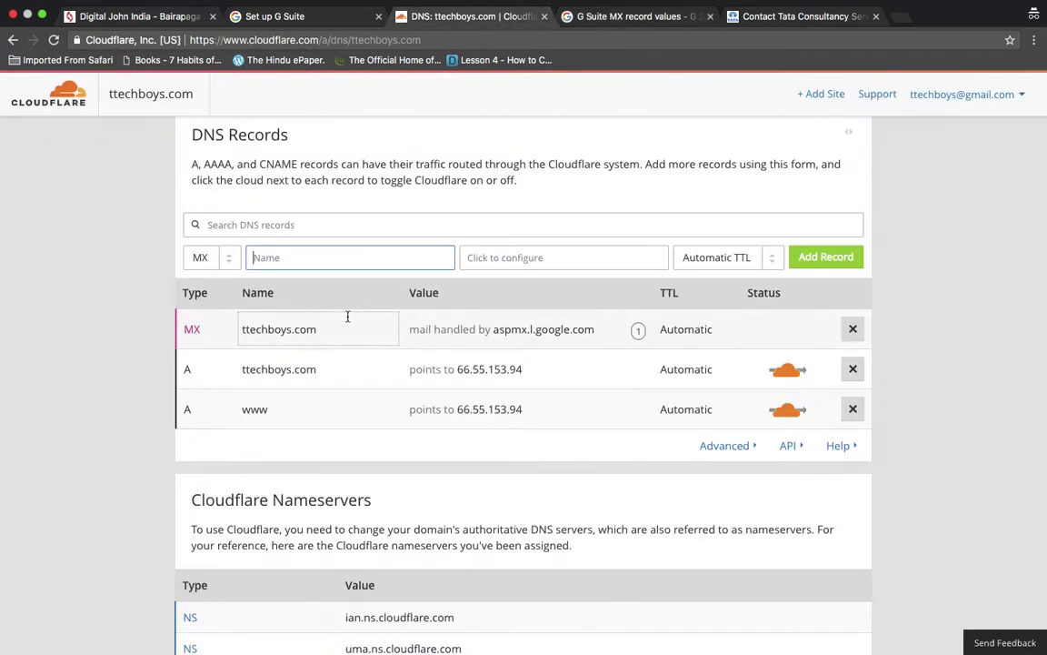
{"action": "left_click", "coordinate": [304, 257]}
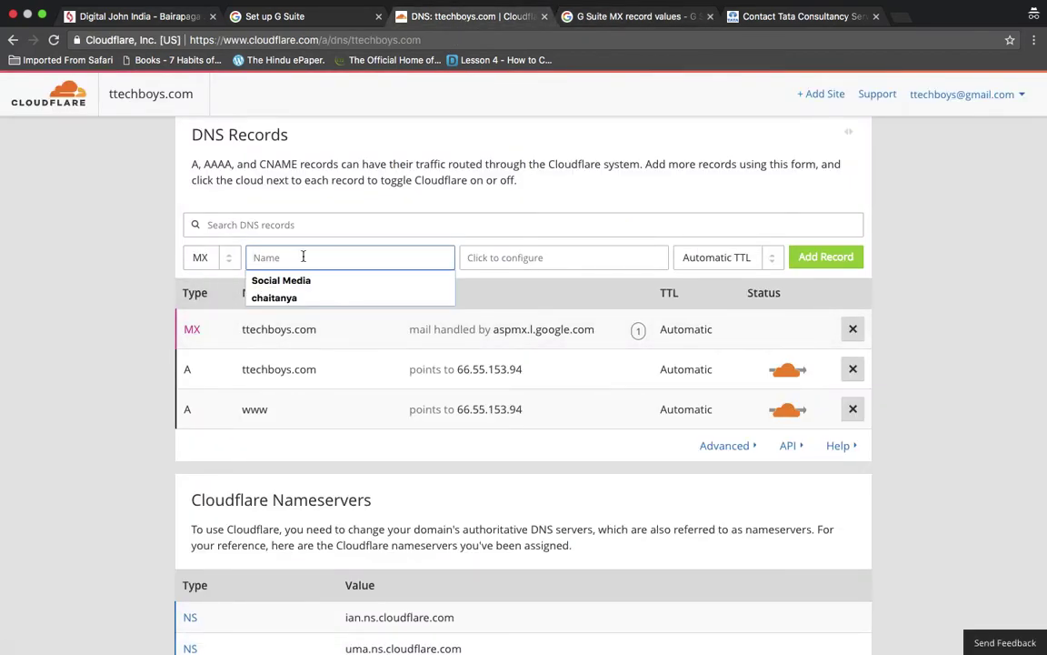
{"action": "type", "text": "@"}
{"action": "left_click", "coordinate": [509, 257]}
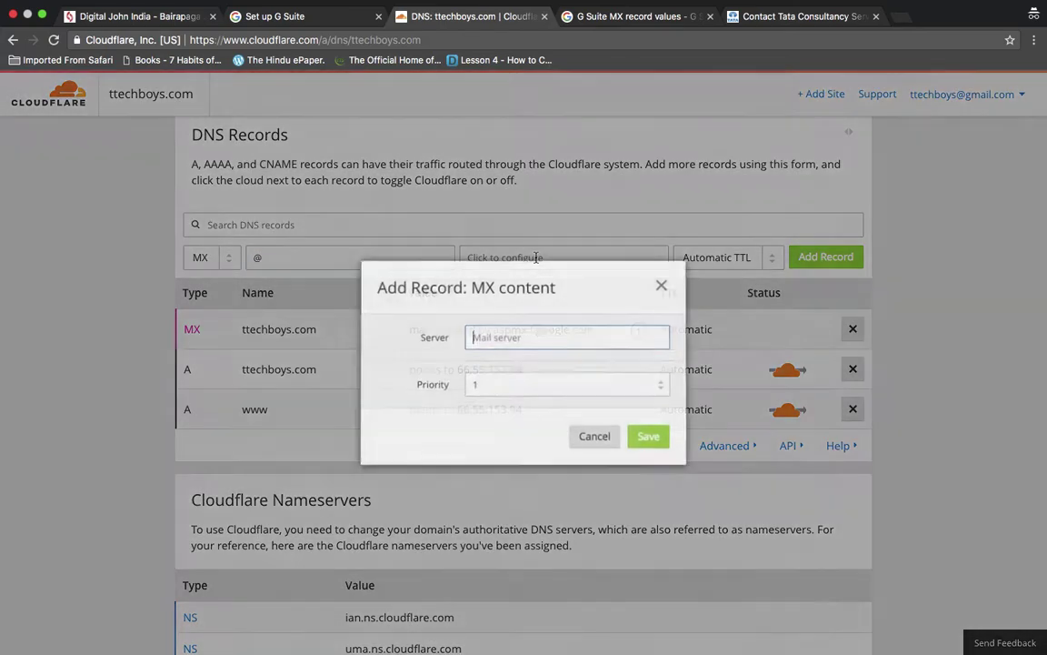
{"action": "left_click", "coordinate": [590, 391]}
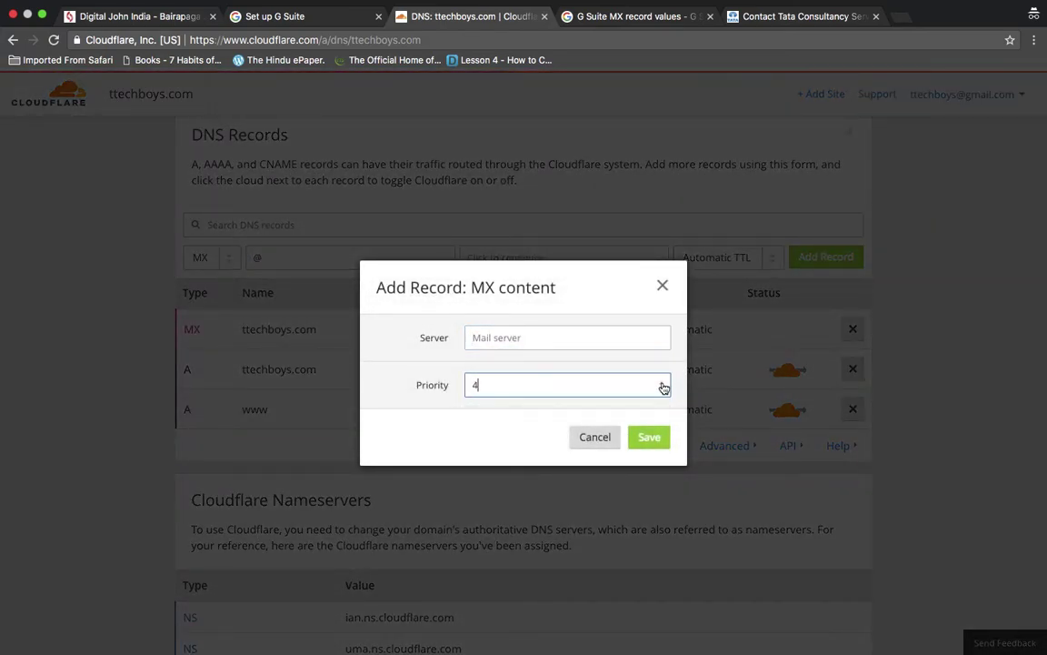
{"action": "left_click", "coordinate": [605, 336]}
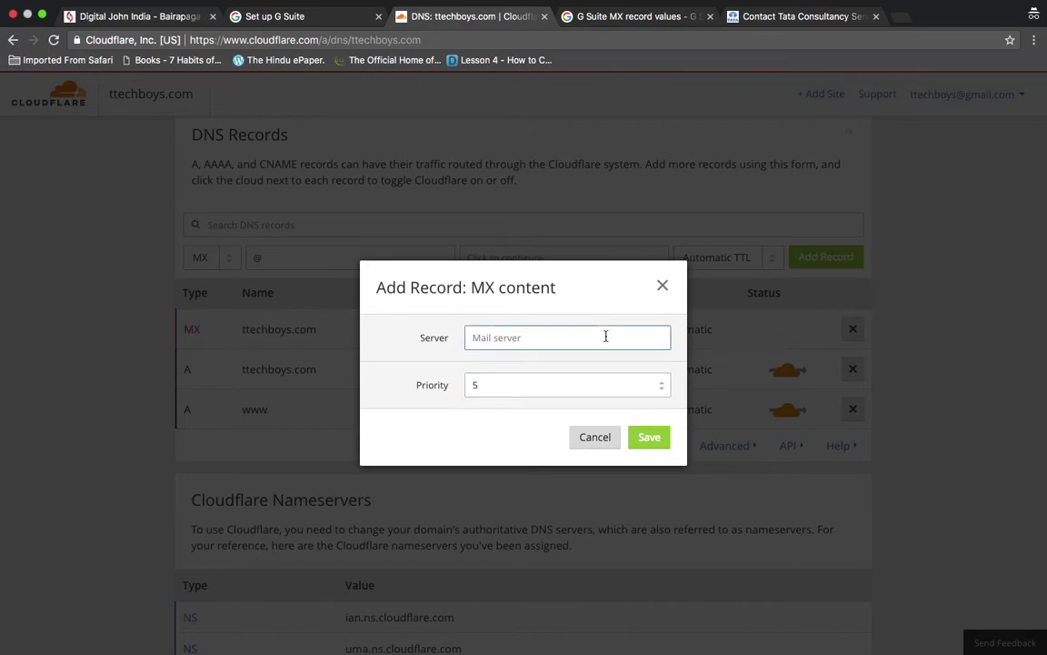
{"action": "key", "text": "super+v"}
{"action": "left_click", "coordinate": [649, 439]}
{"action": "left_click", "coordinate": [826, 258]}
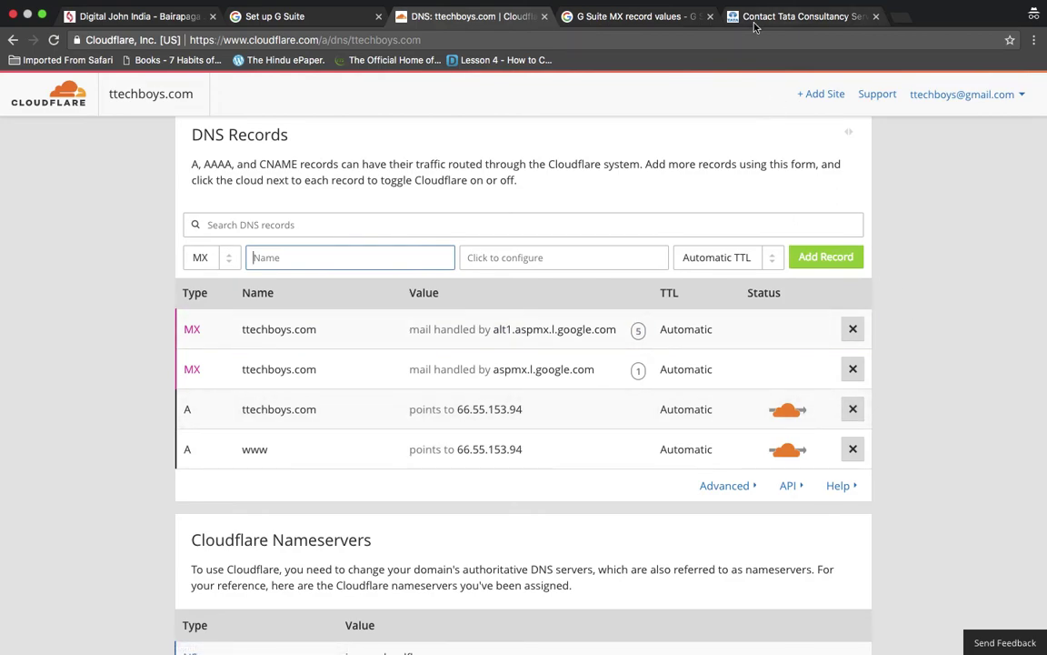
- Select the ALT2 server value, then return to the Set up G Suite page
{"action": "left_click", "coordinate": [637, 16]}
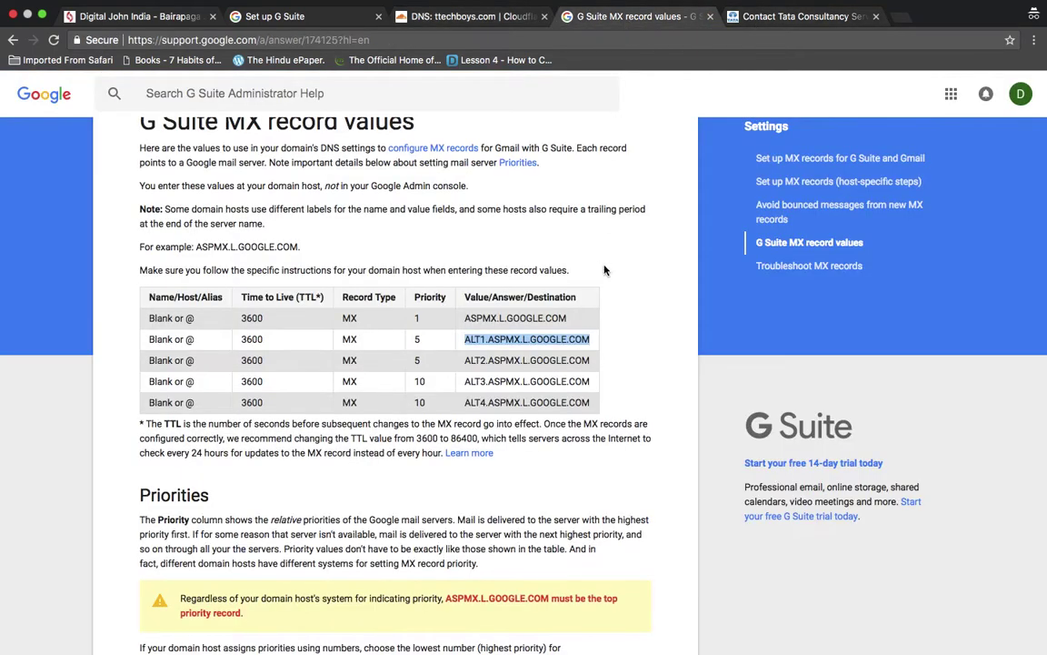
{"action": "triple_click", "coordinate": [552, 362]}
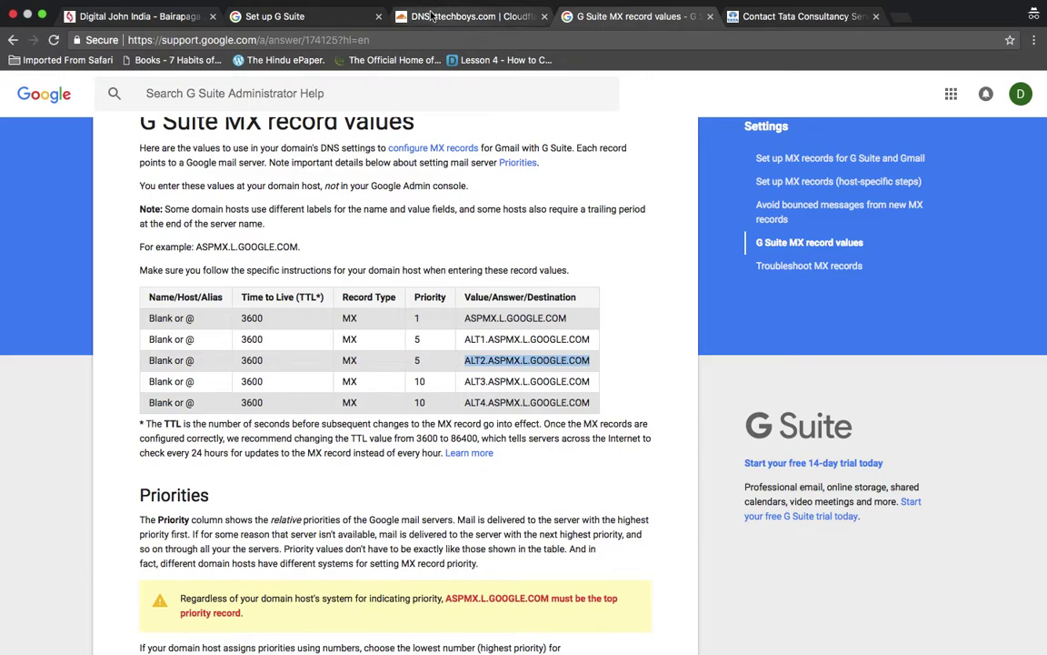
{"action": "left_click", "coordinate": [463, 20]}
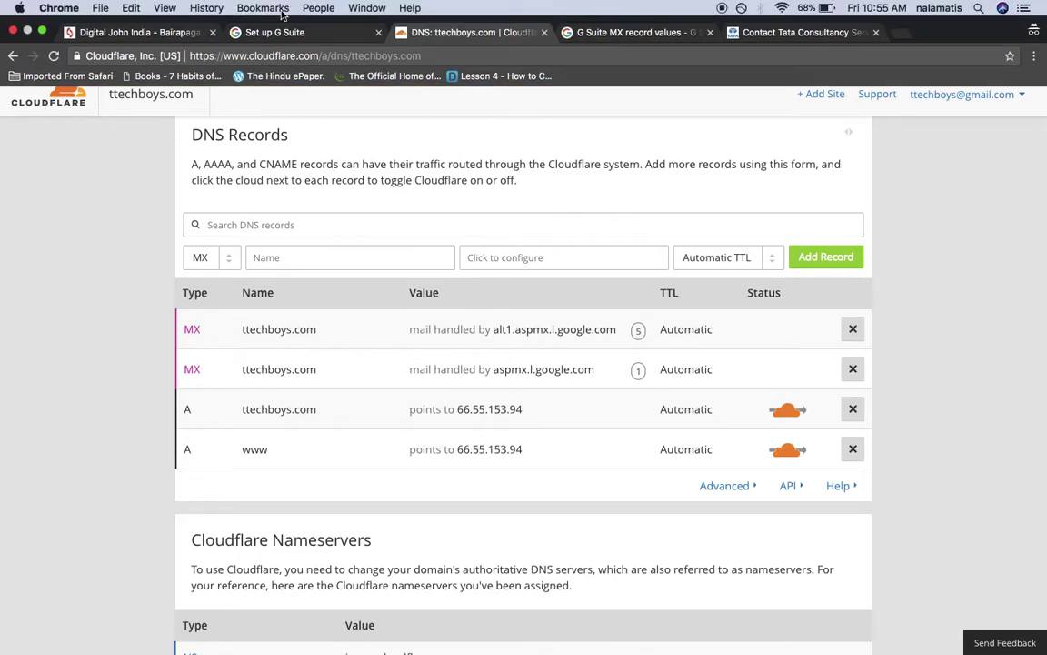
{"action": "left_click", "coordinate": [265, 31]}
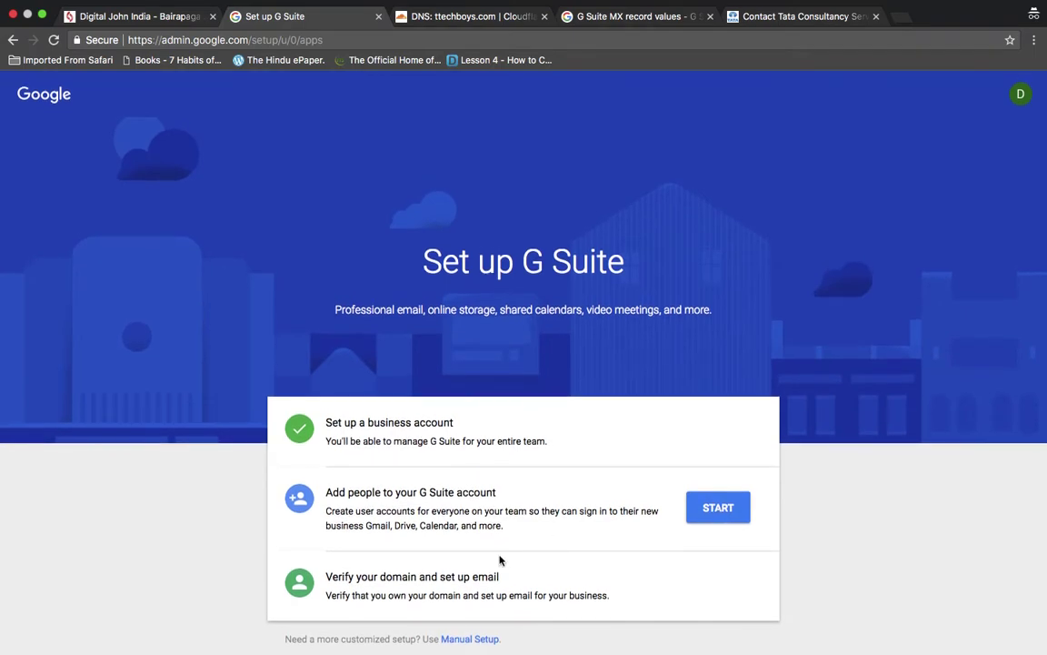
- Confirm all existing ttechboys.com user addresses are added, then continue to domain verification
{"action": "left_click", "coordinate": [716, 509]}
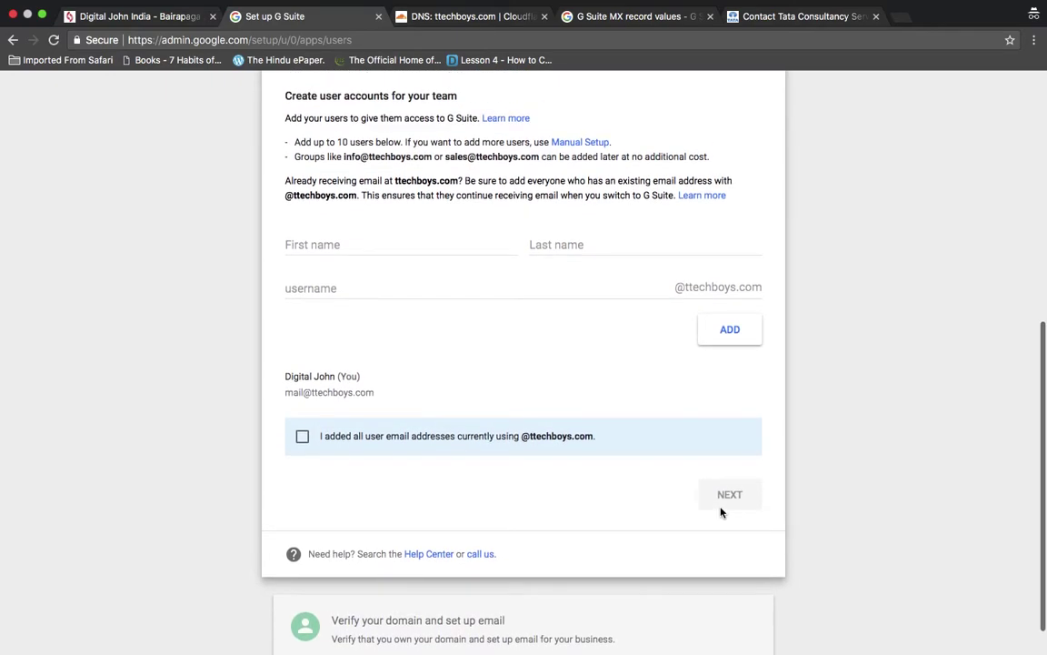
{"action": "scroll", "coordinate": [721, 512], "scroll_direction": "up", "scroll_amount": 2}
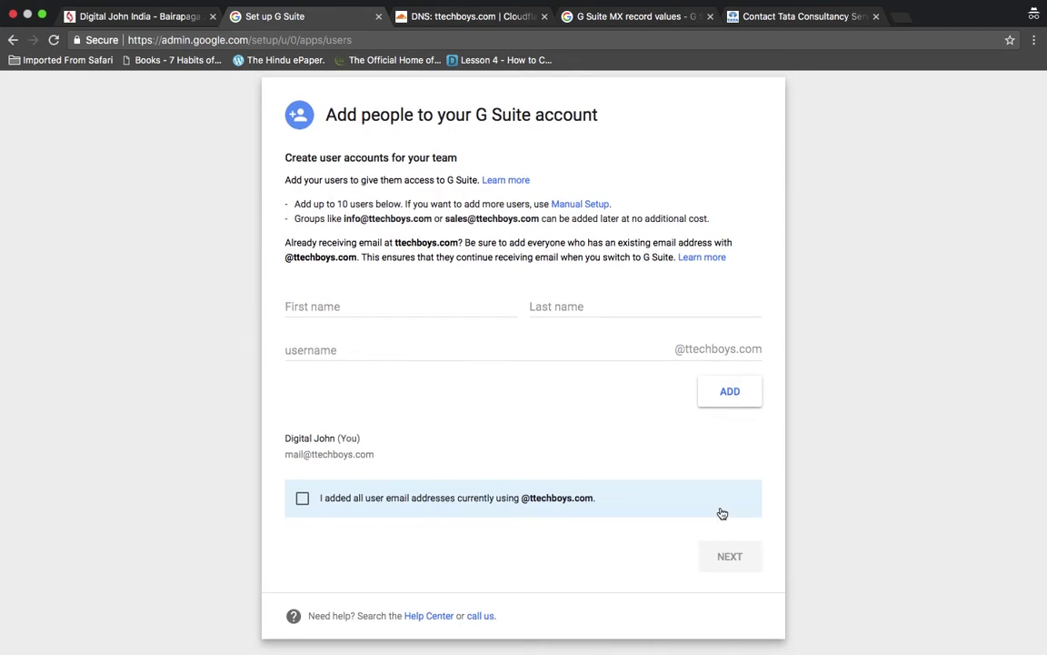
{"action": "left_click", "coordinate": [407, 309]}
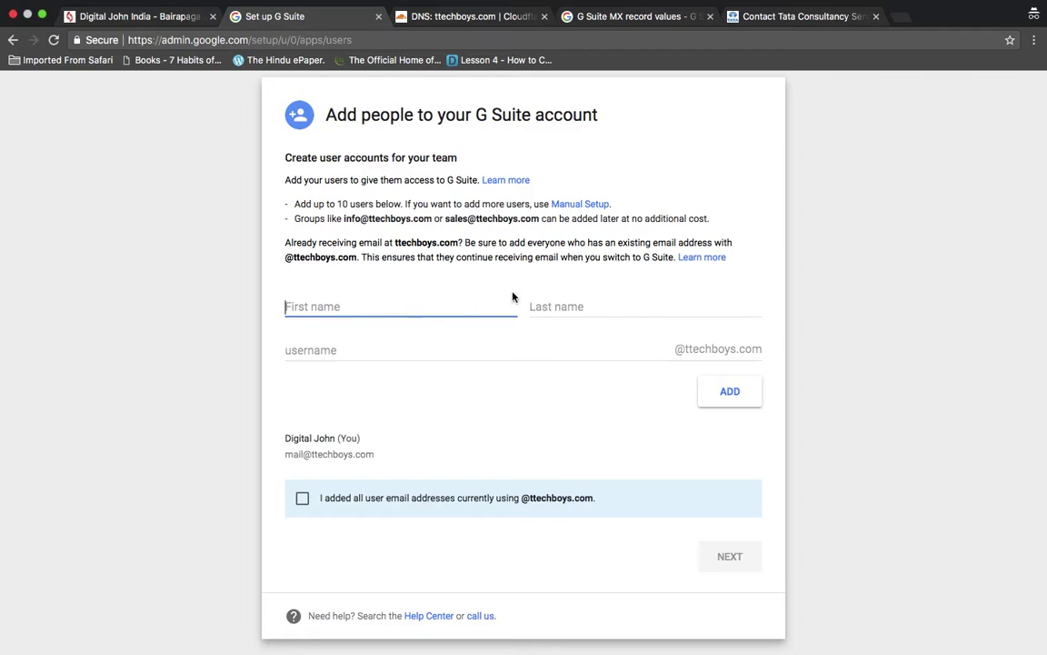
{"action": "left_click", "coordinate": [569, 306]}
{"action": "left_click", "coordinate": [493, 346]}
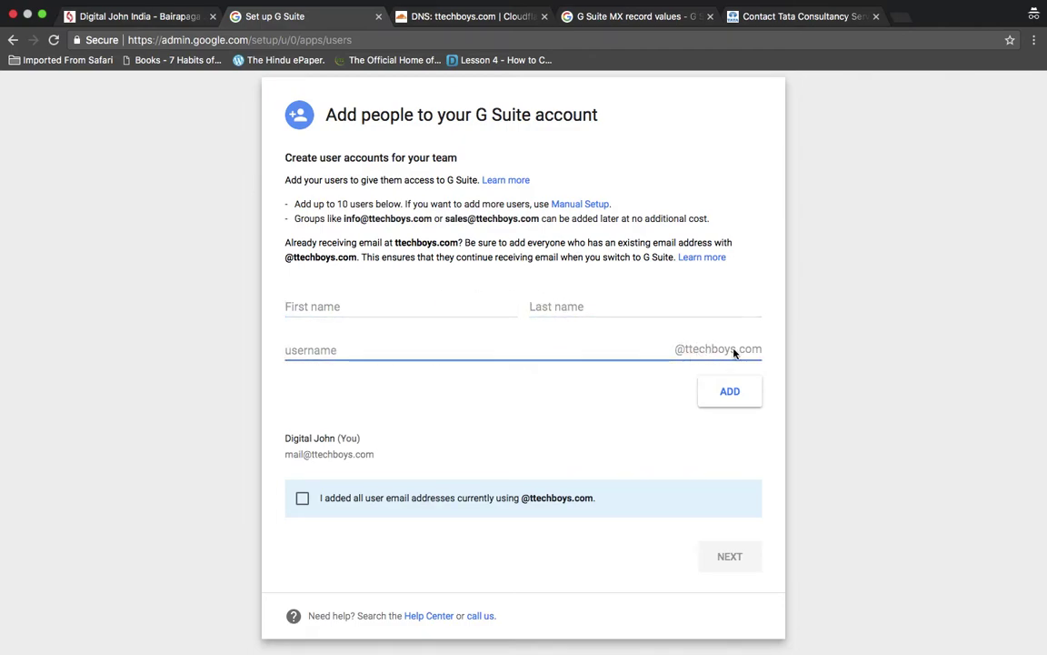
{"action": "scroll", "coordinate": [774, 346], "scroll_direction": "down", "scroll_amount": 2}
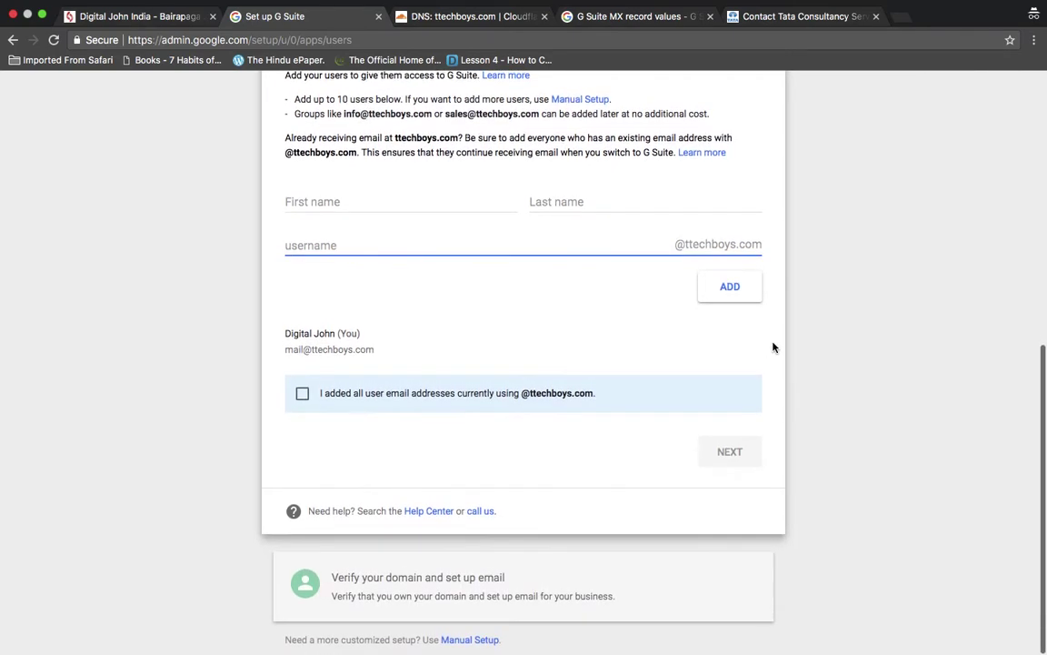
{"action": "left_click", "coordinate": [302, 396]}
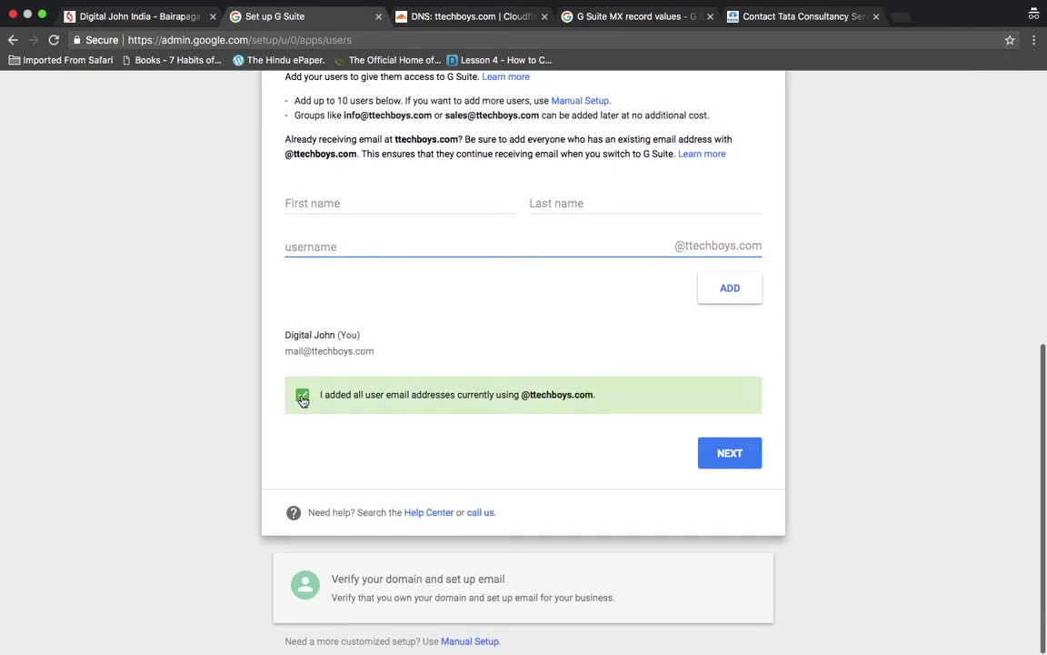
{"action": "left_click", "coordinate": [739, 460]}
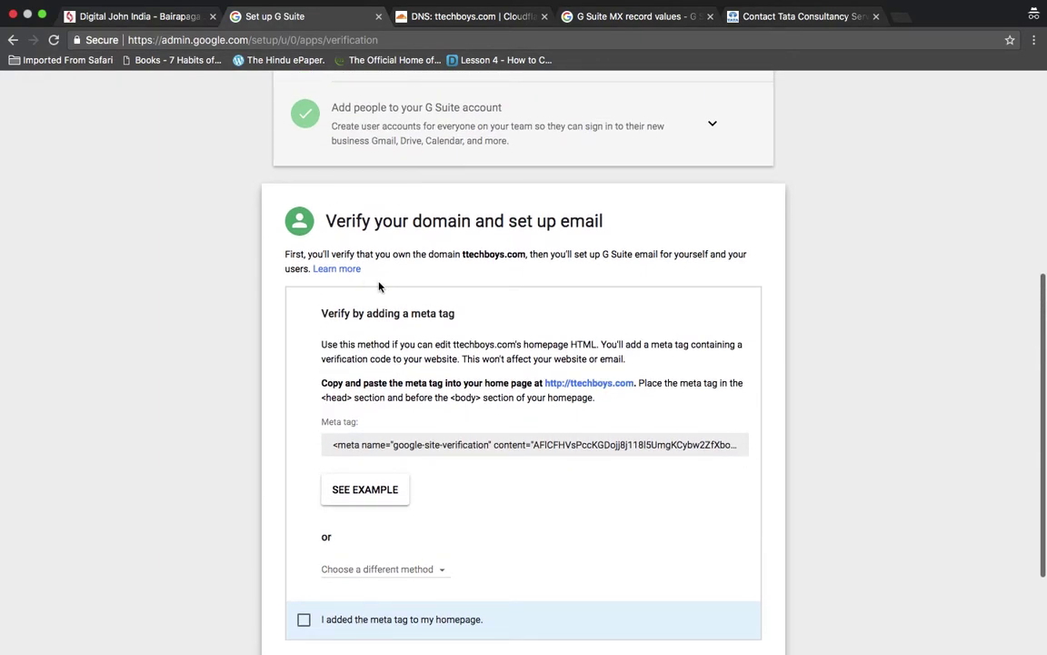
- Read through the intro paragraph and the meta tag offered for meta-tag verification
{"action": "triple_click", "coordinate": [594, 255]}
{"action": "double_click", "coordinate": [642, 255]}
{"action": "triple_click", "coordinate": [641, 255]}
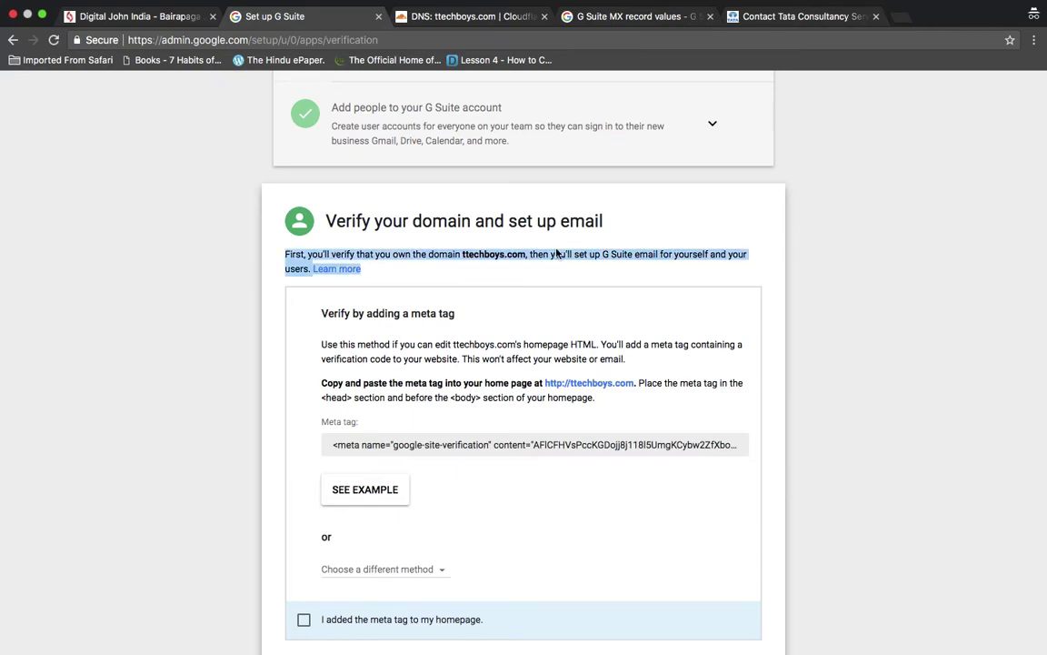
{"action": "left_click", "coordinate": [486, 257]}
{"action": "scroll", "coordinate": [478, 382], "scroll_direction": "down", "scroll_amount": 2}
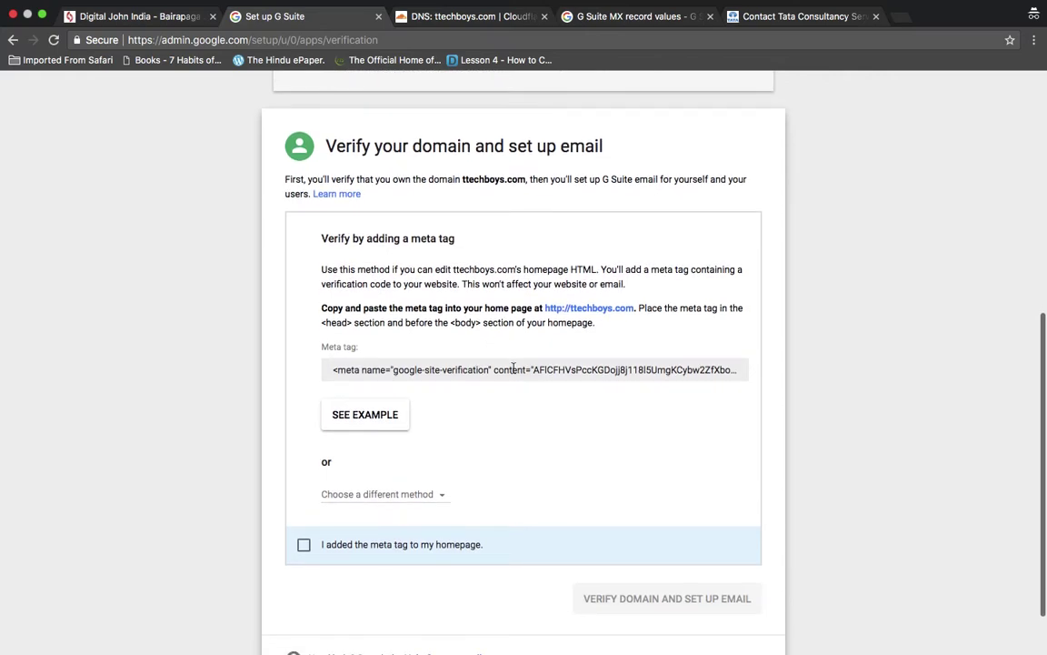
{"action": "left_click", "coordinate": [514, 368]}
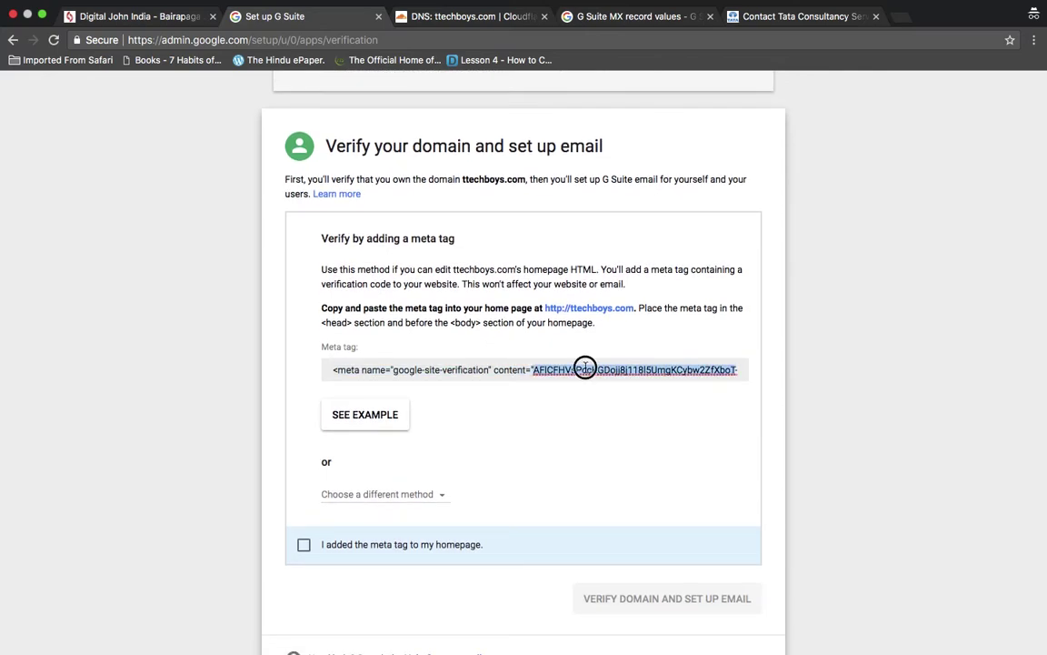
{"action": "scroll", "coordinate": [585, 368], "scroll_direction": "down", "scroll_amount": 2}
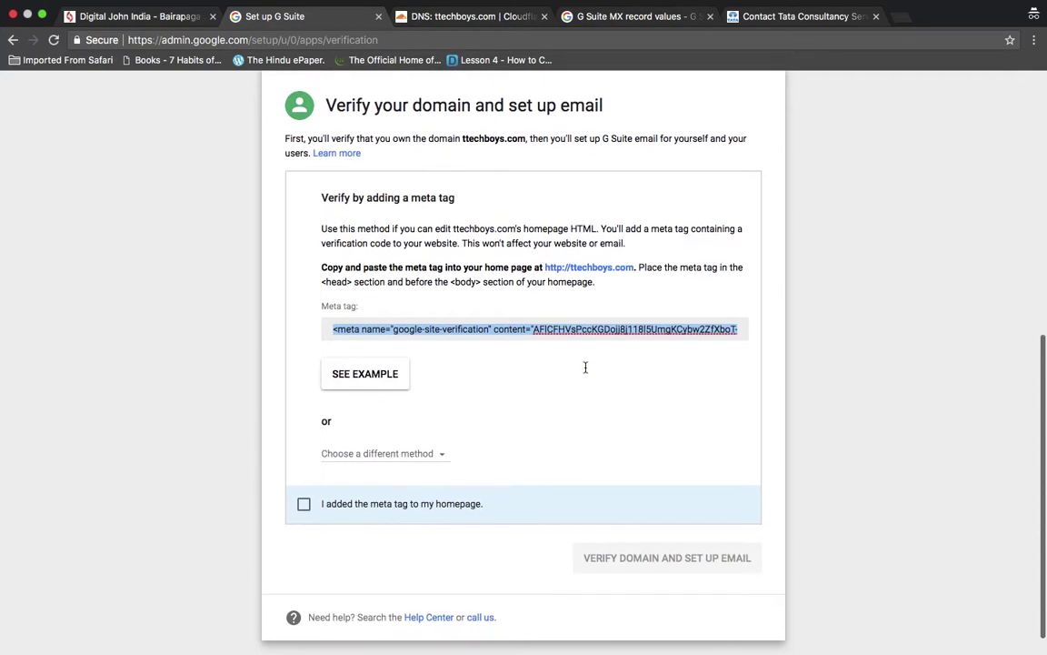
{"action": "left_click", "coordinate": [565, 379]}
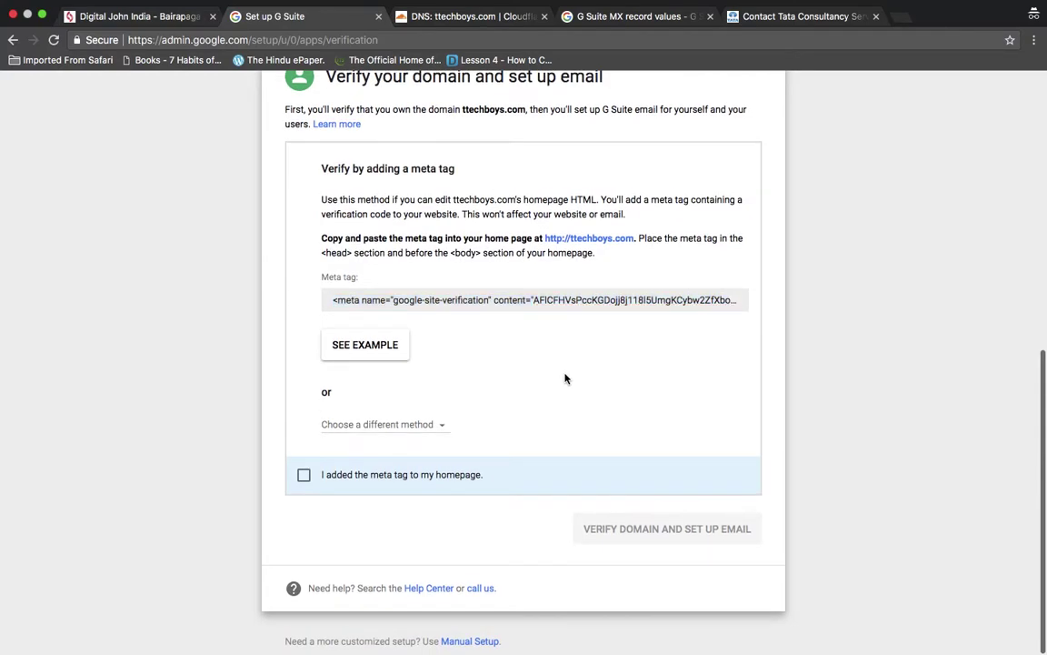
- Switch ttechboys.com verification to the 'Upload HTML file' method
{"action": "left_click", "coordinate": [440, 425]}
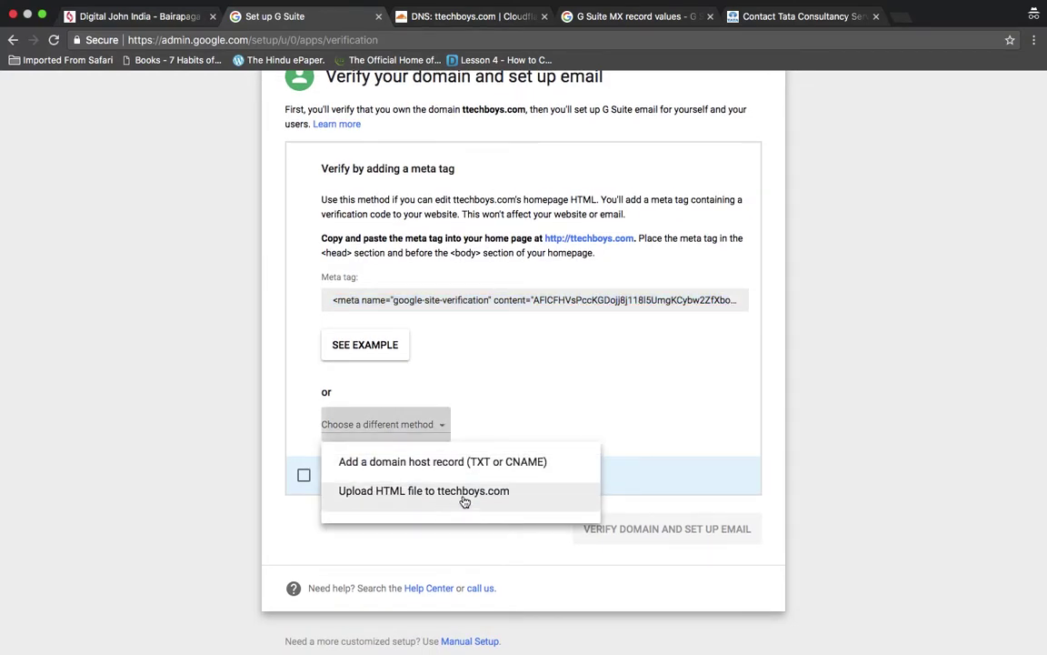
{"action": "left_click", "coordinate": [559, 350]}
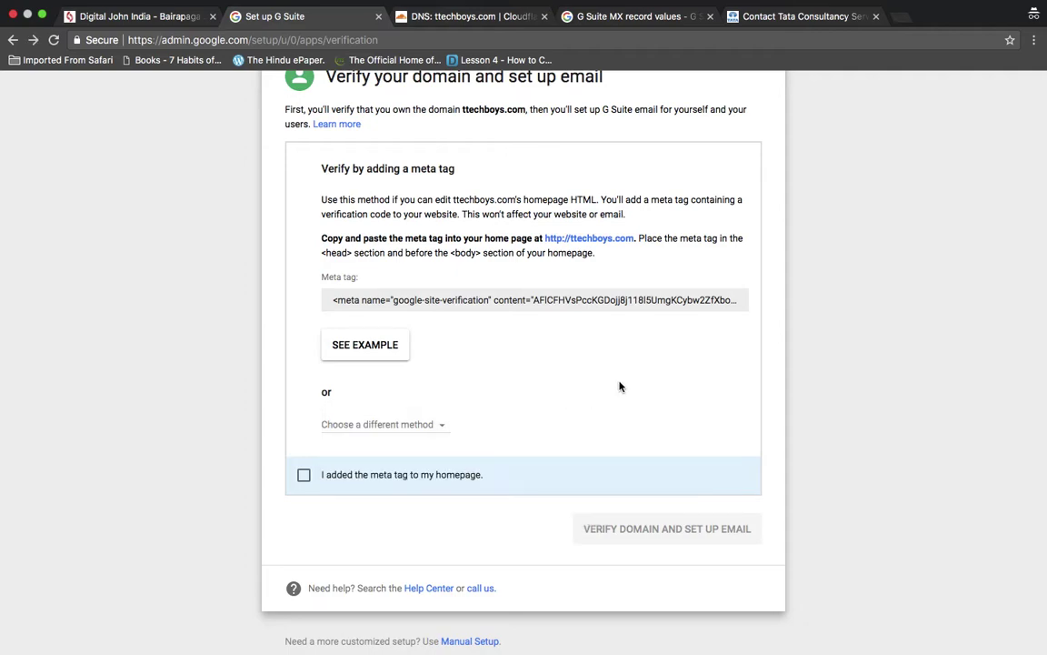
{"action": "left_click", "coordinate": [550, 304]}
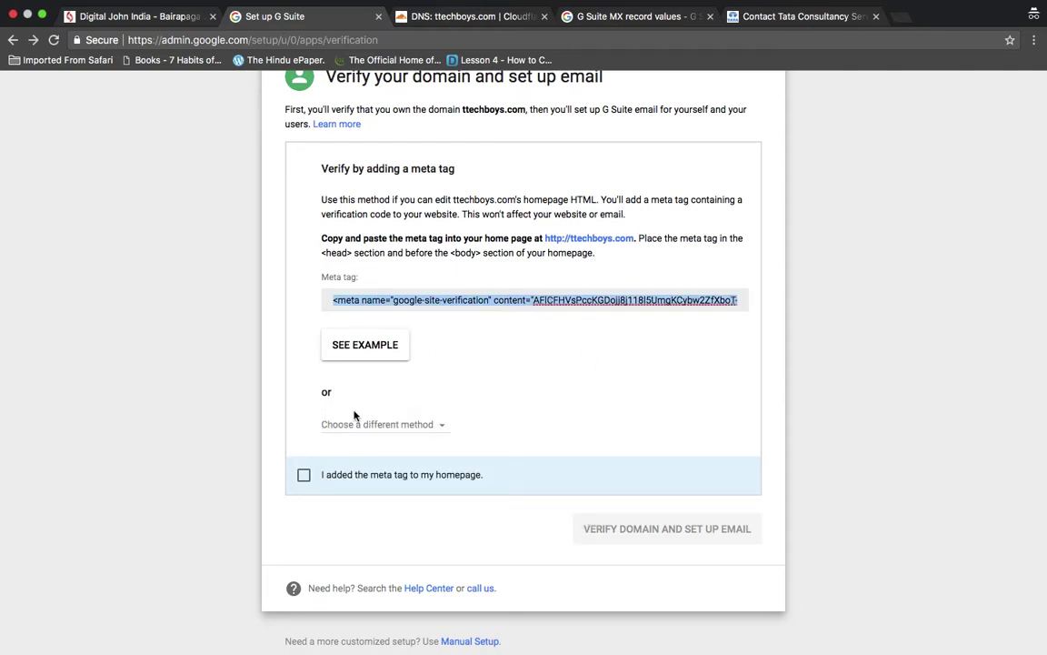
{"action": "left_click", "coordinate": [413, 424]}
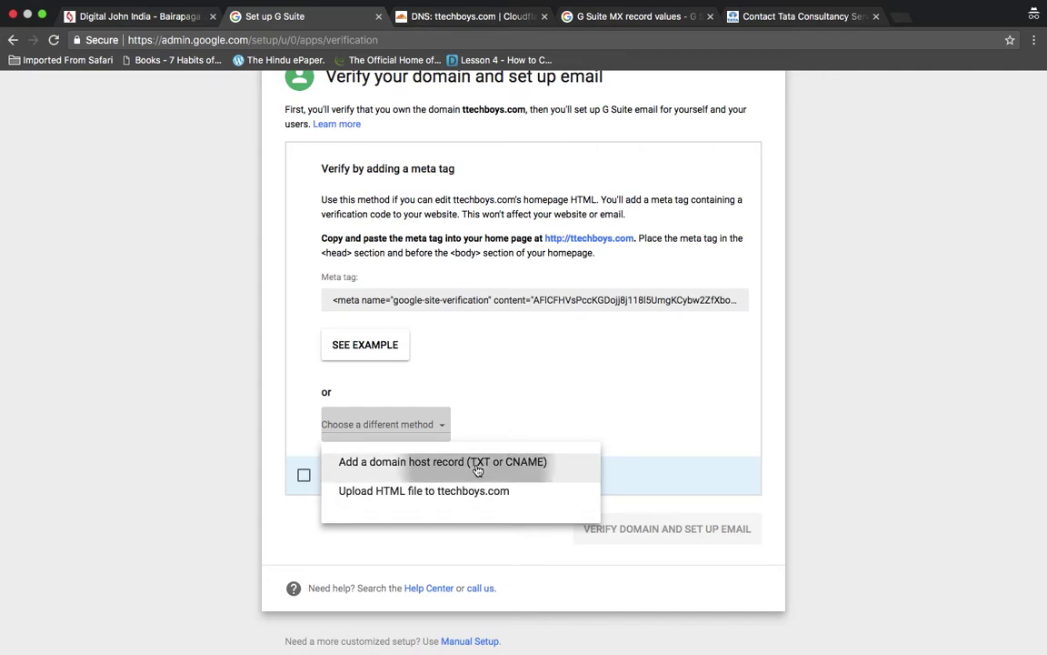
{"action": "left_click", "coordinate": [482, 463]}
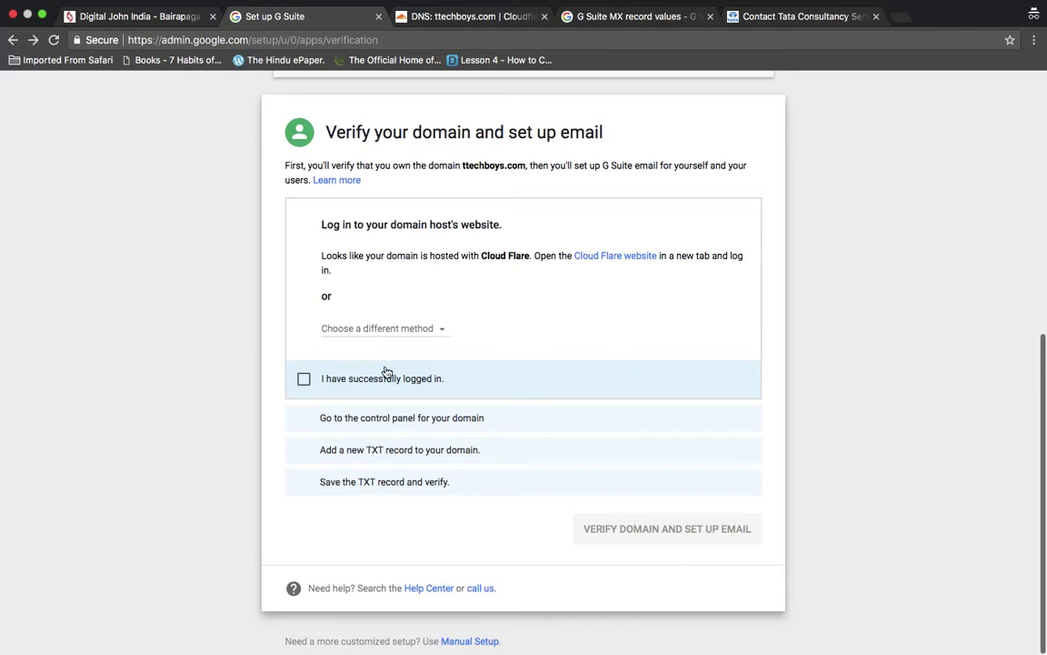
{"action": "left_click", "coordinate": [438, 324]}
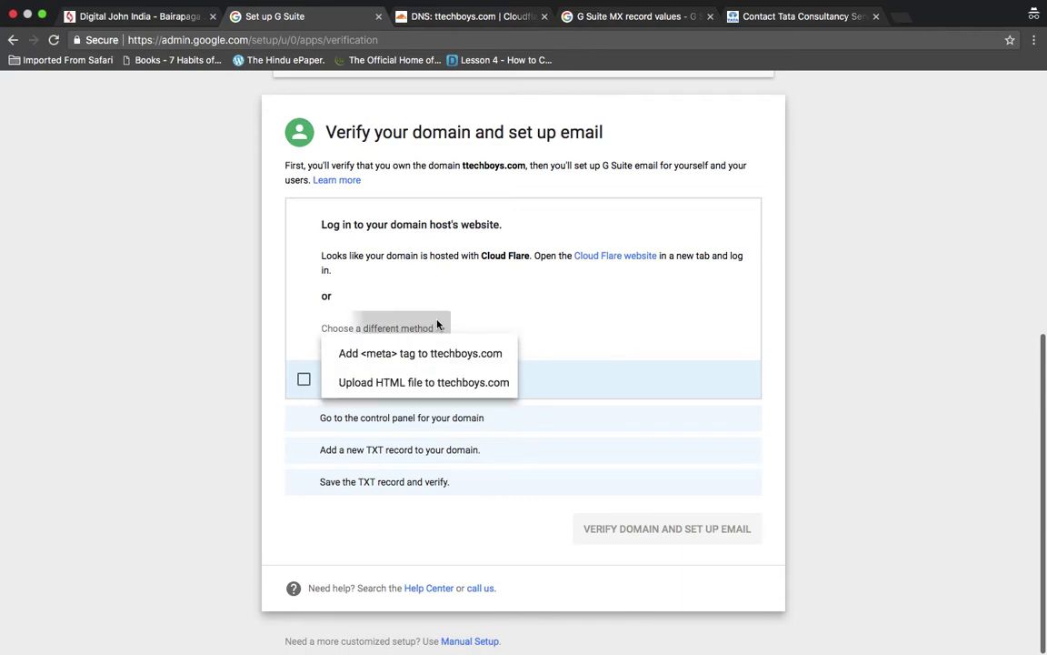
{"action": "left_click", "coordinate": [427, 399]}
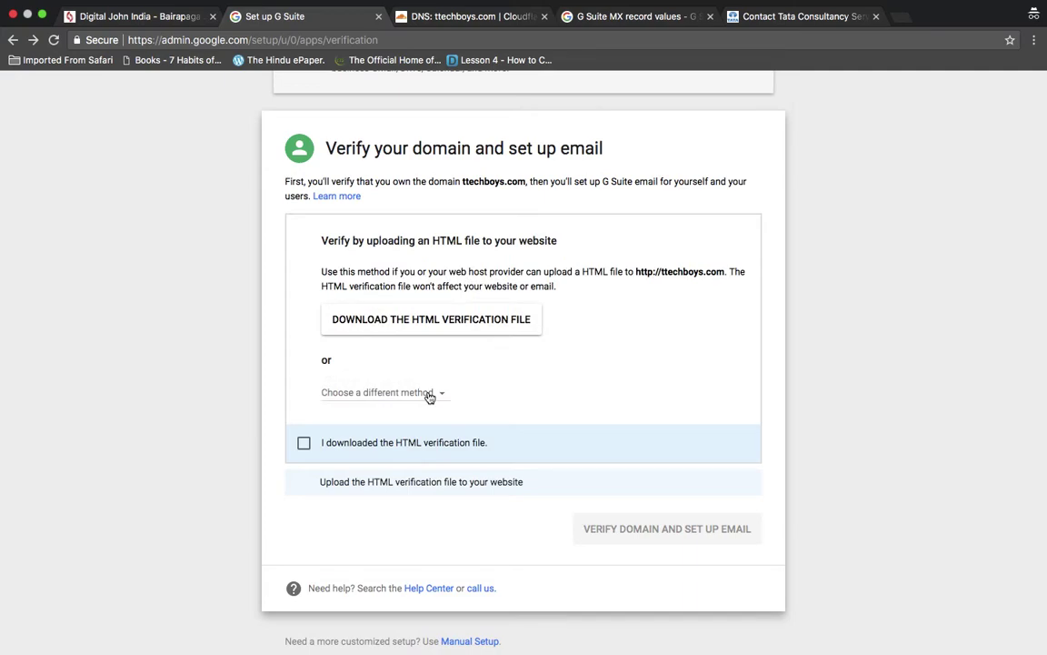
- Download the HTML verification file and open a new private browser tab
{"action": "left_click", "coordinate": [428, 325]}
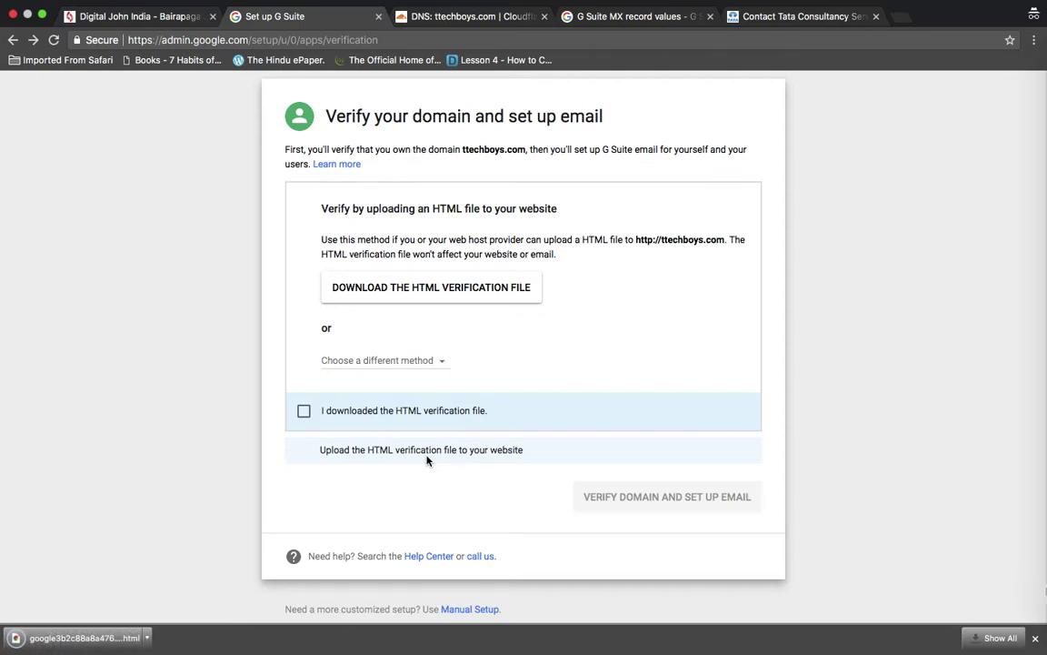
{"action": "scroll", "coordinate": [427, 460], "scroll_direction": "down", "scroll_amount": 1}
{"action": "scroll", "coordinate": [427, 460], "scroll_direction": "up", "scroll_amount": 5}
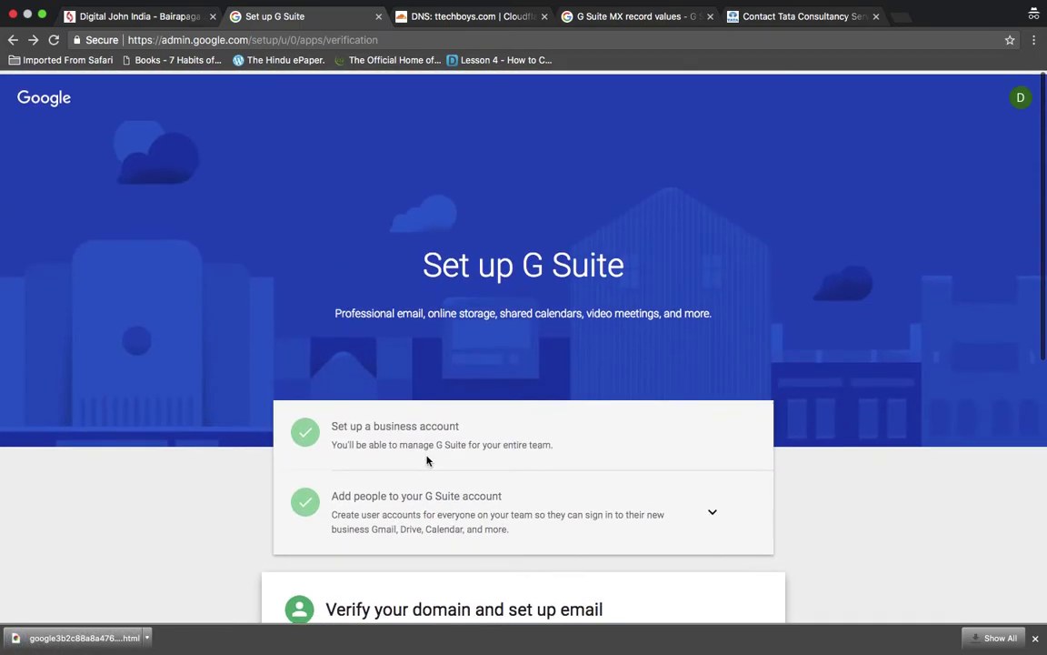
{"action": "scroll", "coordinate": [427, 460], "scroll_direction": "down", "scroll_amount": 5}
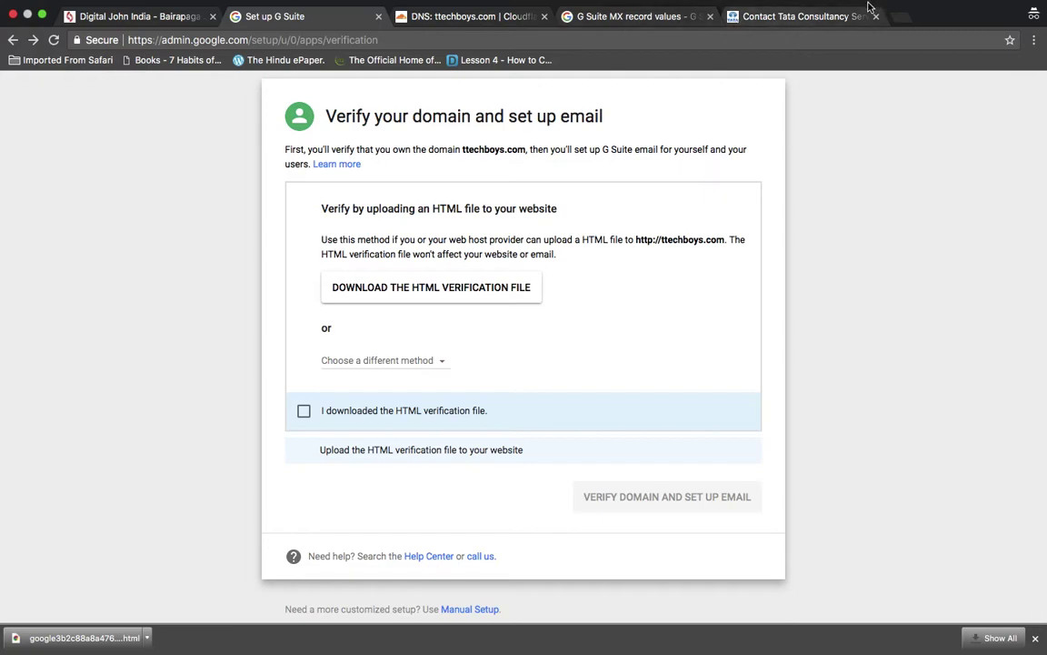
{"action": "left_click", "coordinate": [899, 16]}
- Go to visualcloudx.com and sign into the client area with the saved email and password
{"action": "type", "text": "visual"}
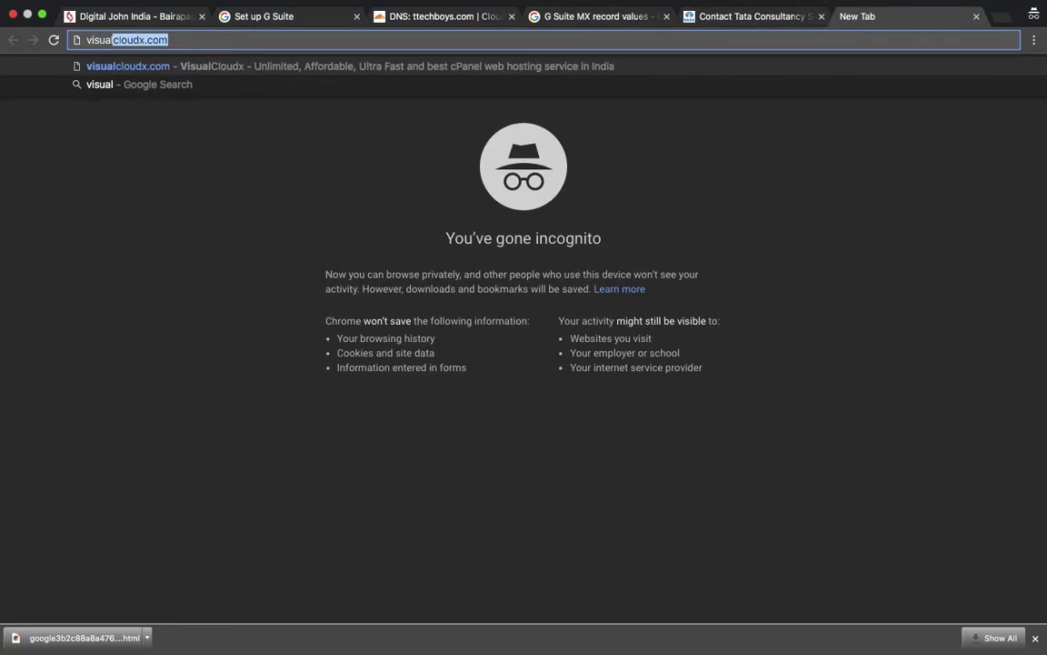
{"action": "key", "text": "Return"}
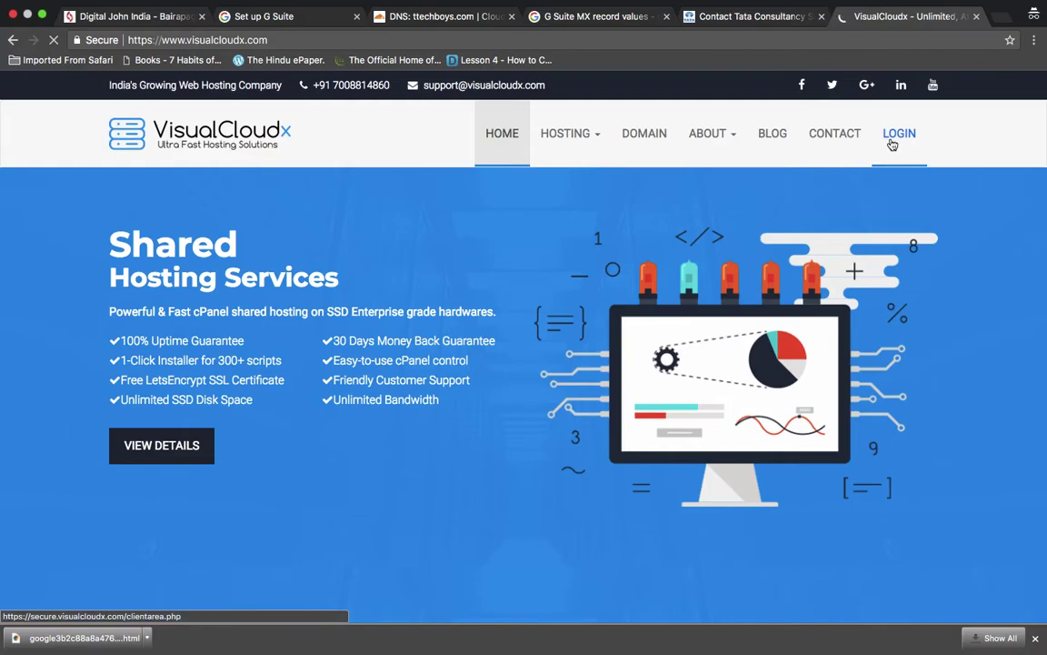
{"action": "left_click", "coordinate": [893, 145]}
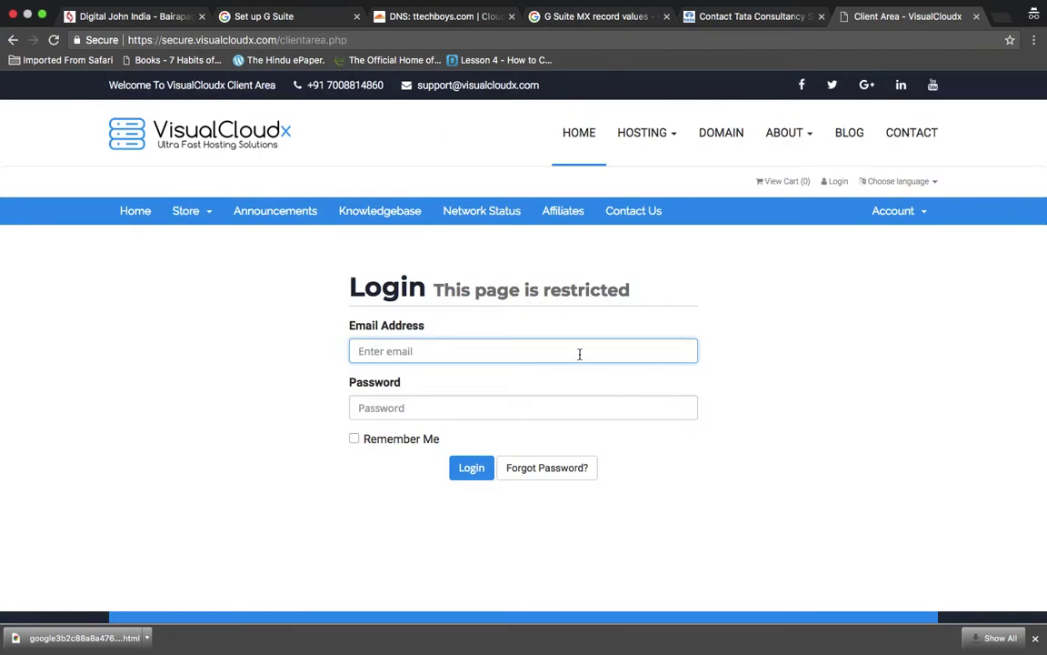
{"action": "type", "text": "baira"}
{"action": "key", "text": "Down"}
{"action": "key", "text": "Return"}
{"action": "key", "text": "Tab"}
{"action": "type", "text": "*"}
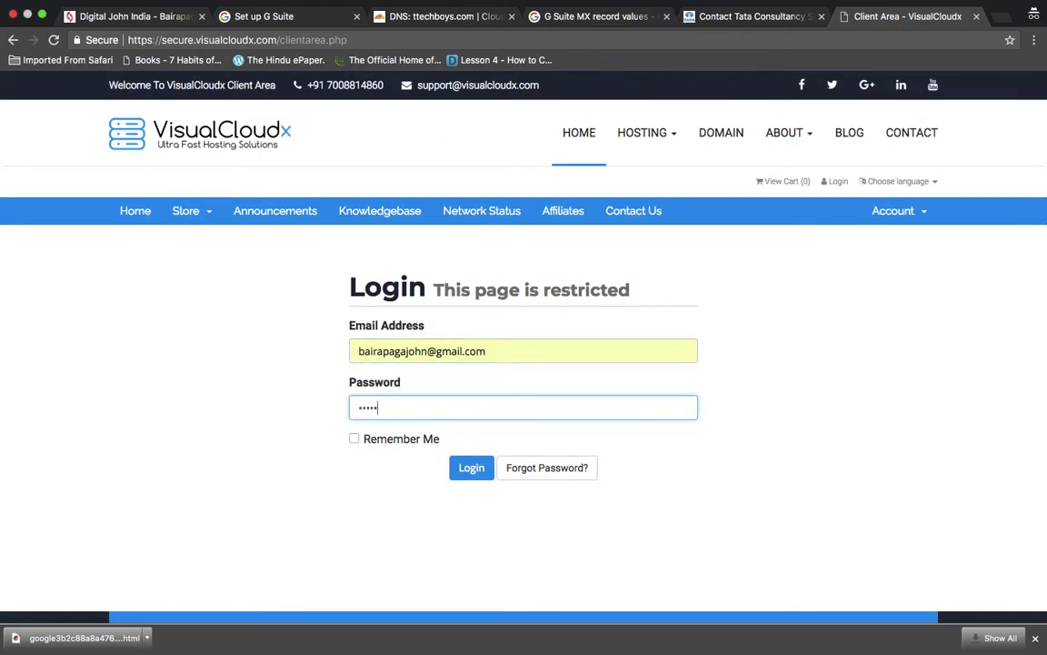
{"action": "type", "text": "*******"}
{"action": "key", "text": "Return"}
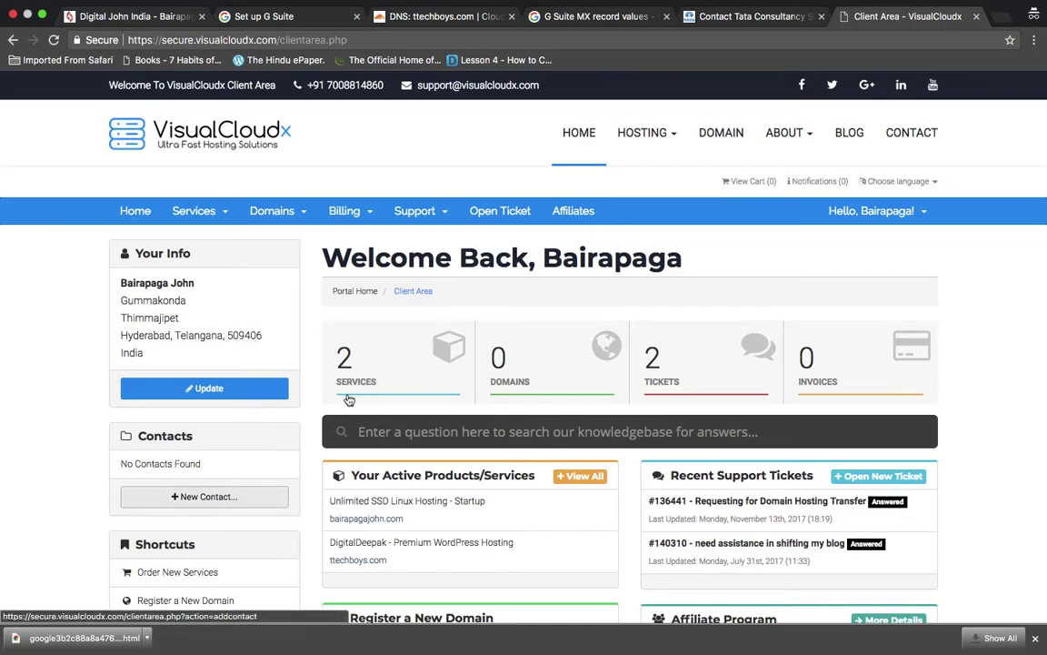
- Open the Premium WordPress Hosting service for ttechboys.com and log into its cPanel
{"action": "left_click", "coordinate": [390, 364]}
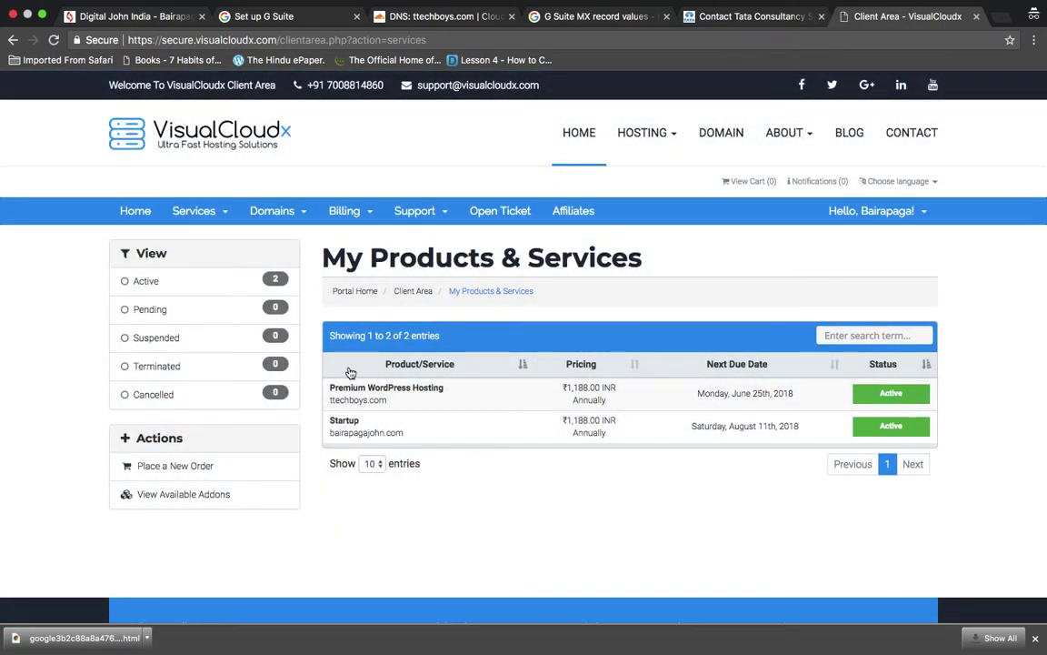
{"action": "left_click", "coordinate": [351, 391]}
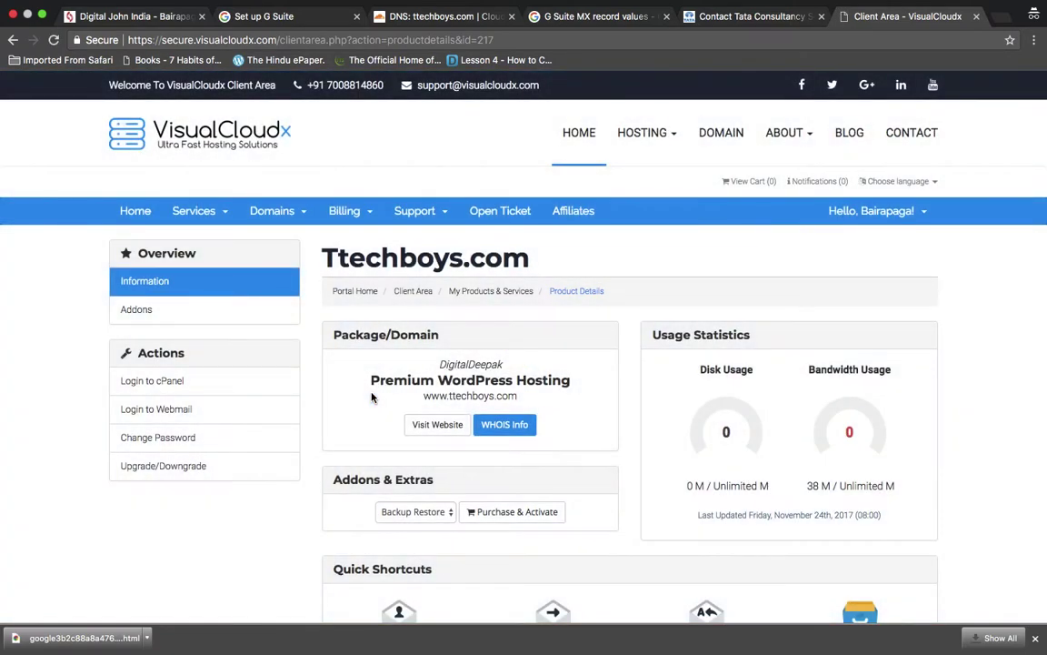
{"action": "left_click", "coordinate": [182, 380]}
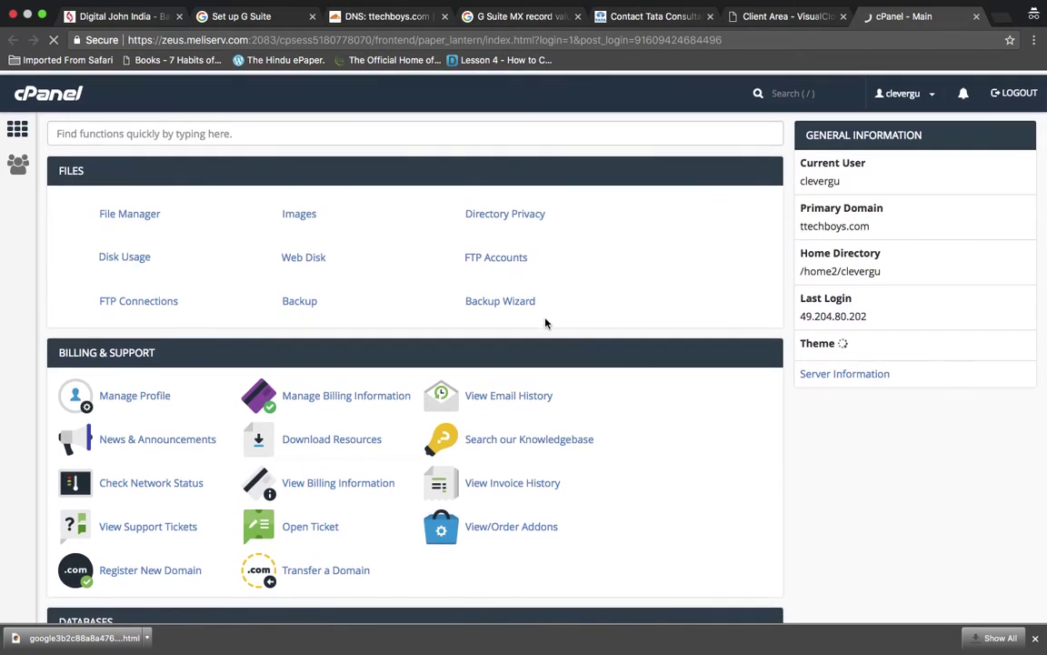
- Open the public_html folder in cPanel's File Manager
{"action": "left_click", "coordinate": [123, 215]}
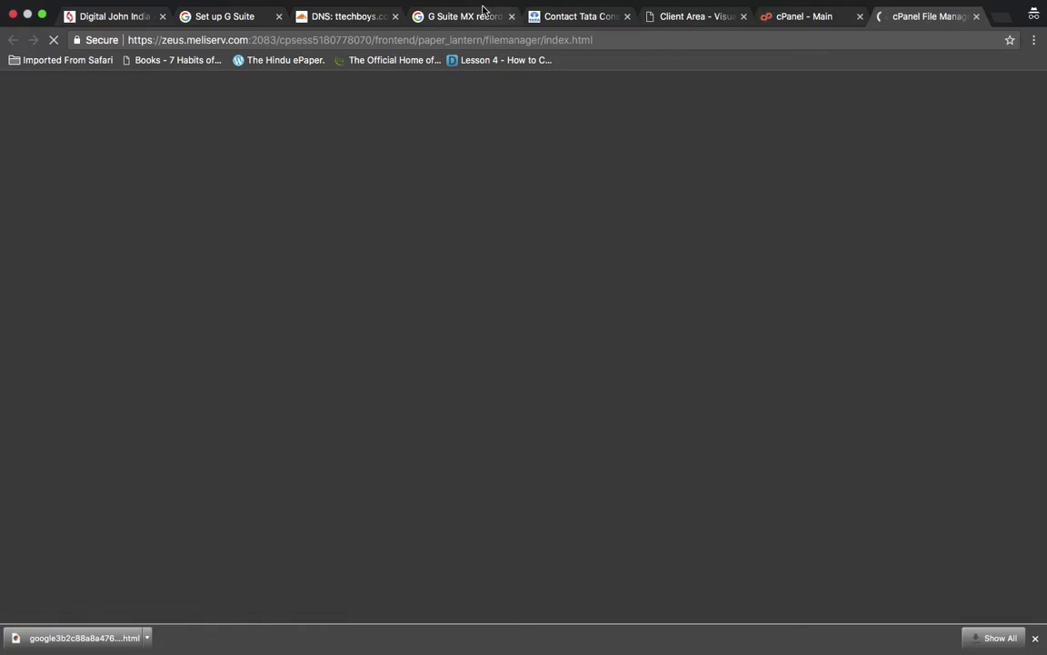
{"action": "left_click", "coordinate": [445, 18]}
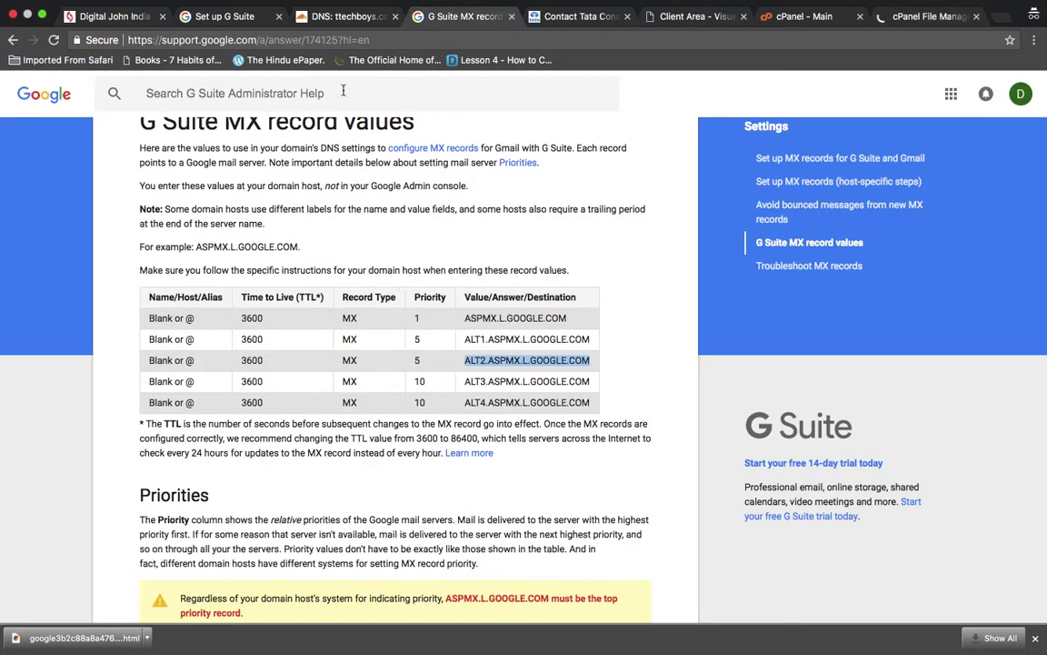
{"action": "left_click", "coordinate": [224, 17]}
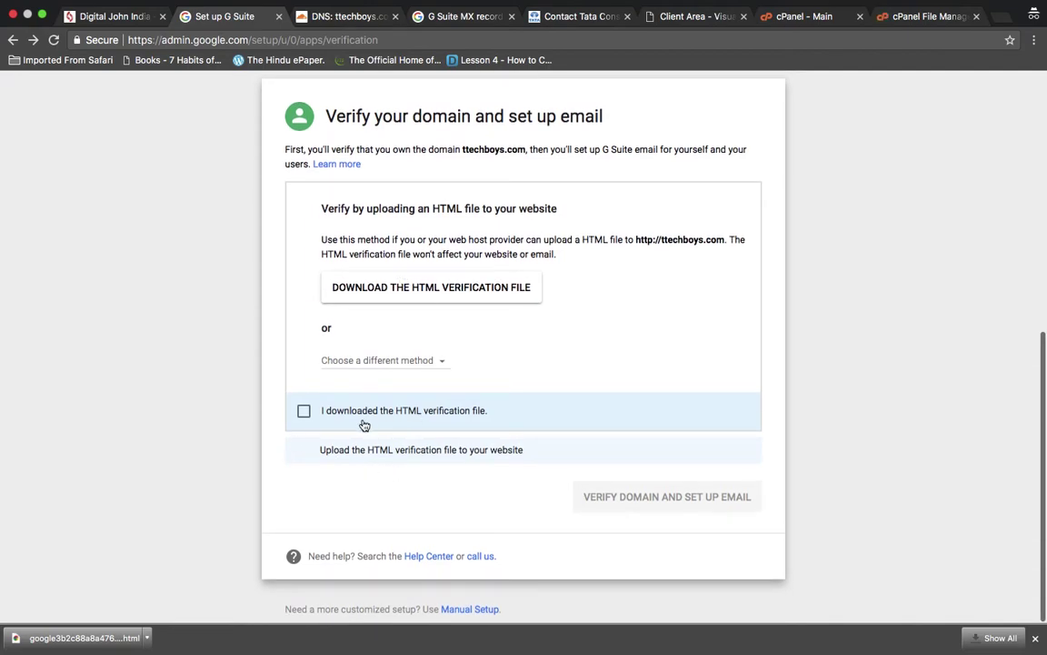
{"action": "left_click", "coordinate": [923, 16]}
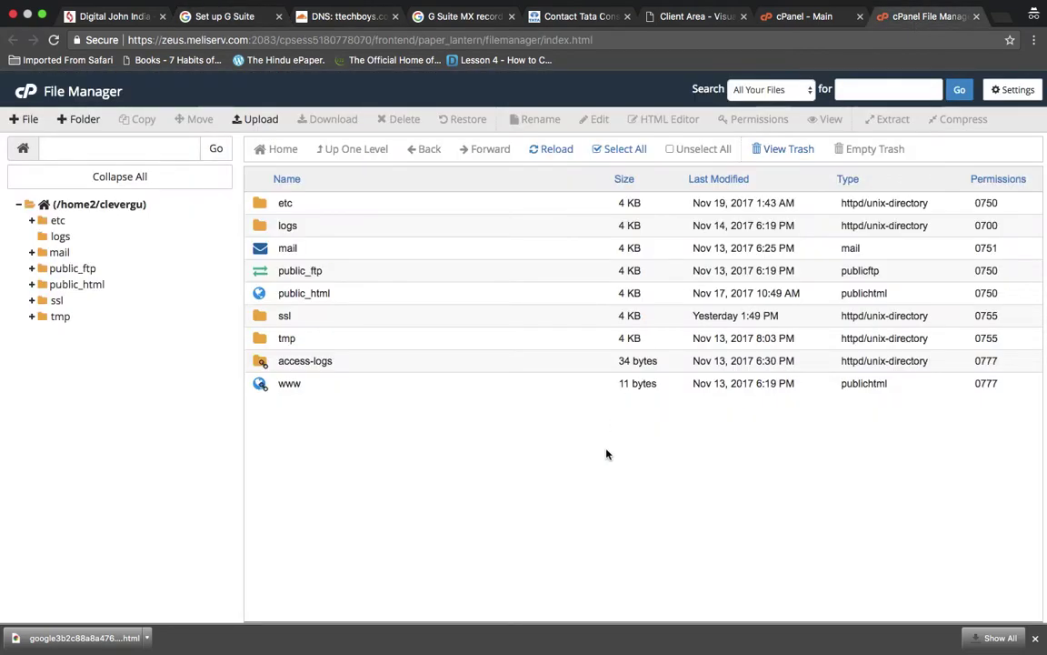
{"action": "left_click", "coordinate": [82, 285]}
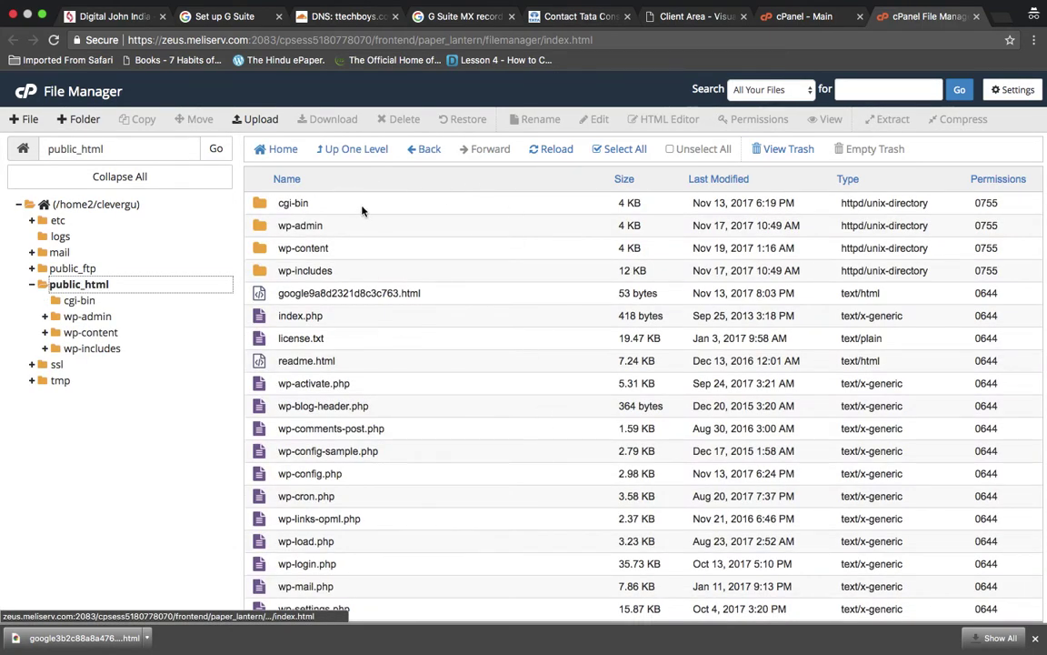
- Locate the downloaded verification file in Finder, then open the Upload page for public_html
{"action": "left_click", "coordinate": [146, 638]}
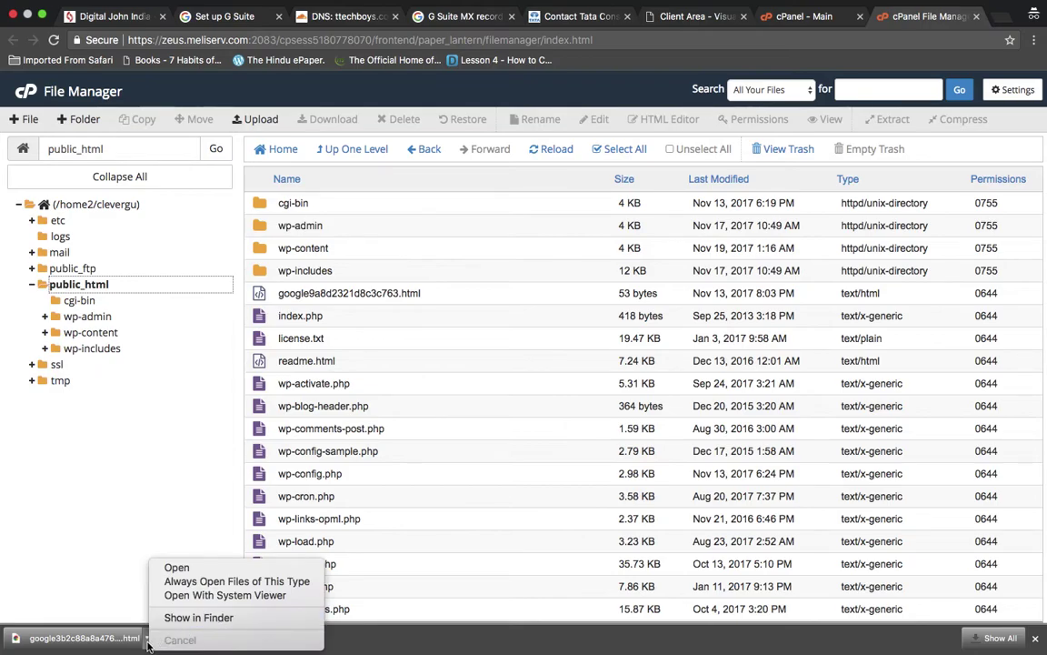
{"action": "left_click", "coordinate": [192, 618]}
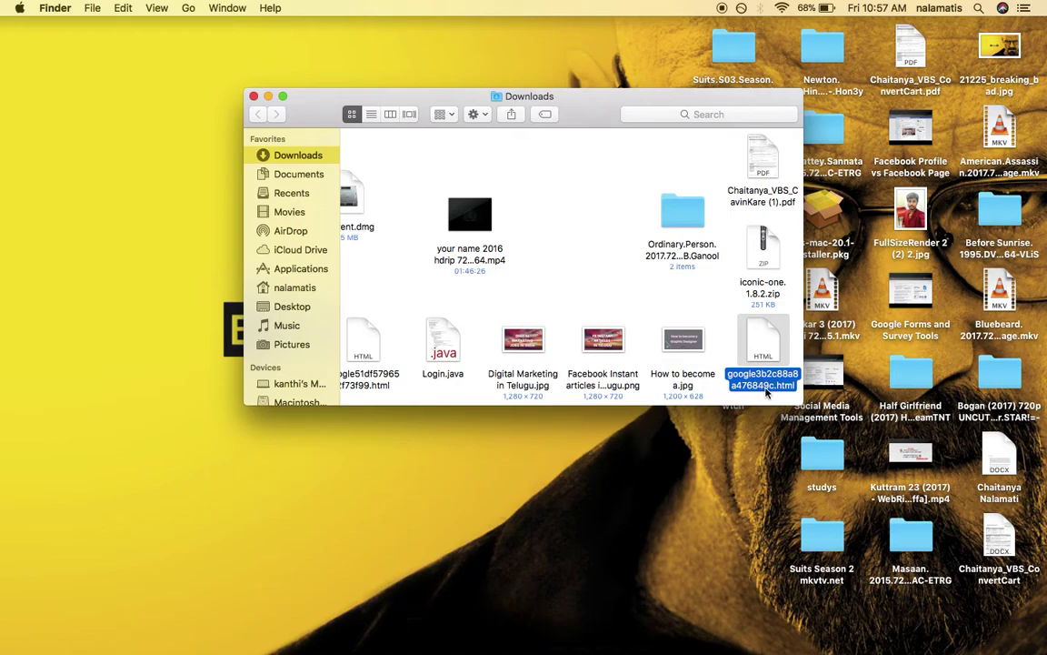
{"action": "key", "text": "ctrl+Right"}
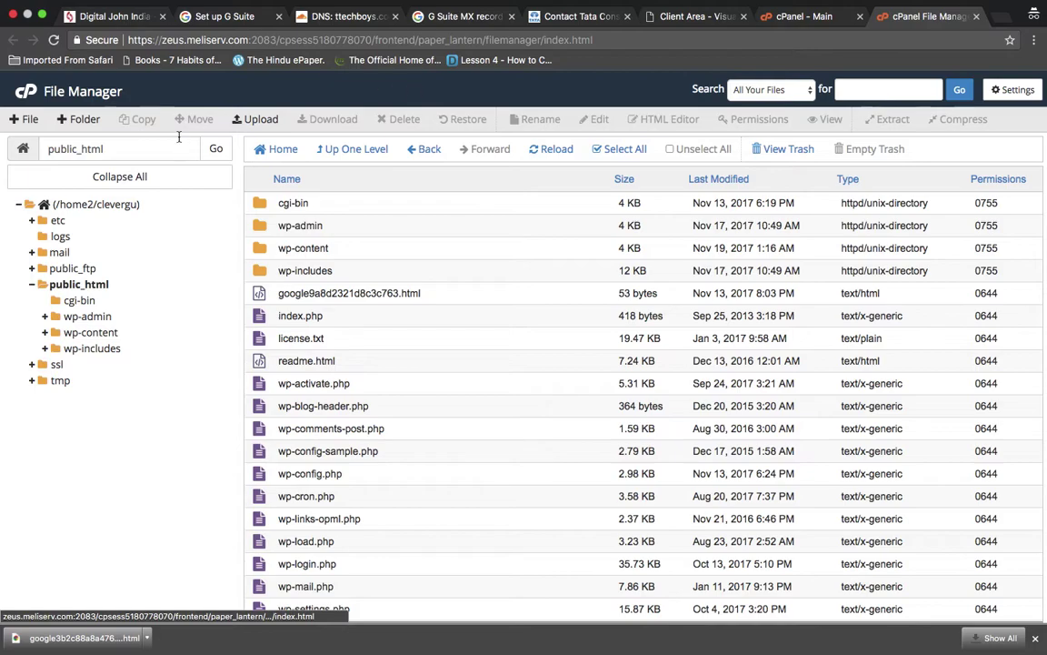
{"action": "left_click", "coordinate": [257, 119]}
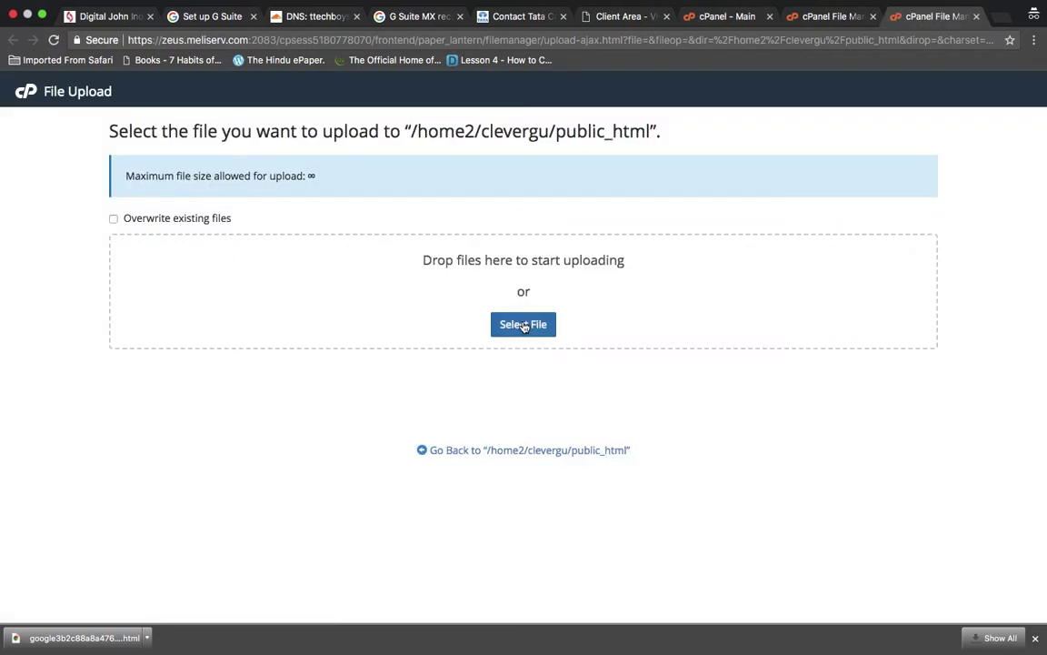
{"action": "left_click", "coordinate": [525, 326]}
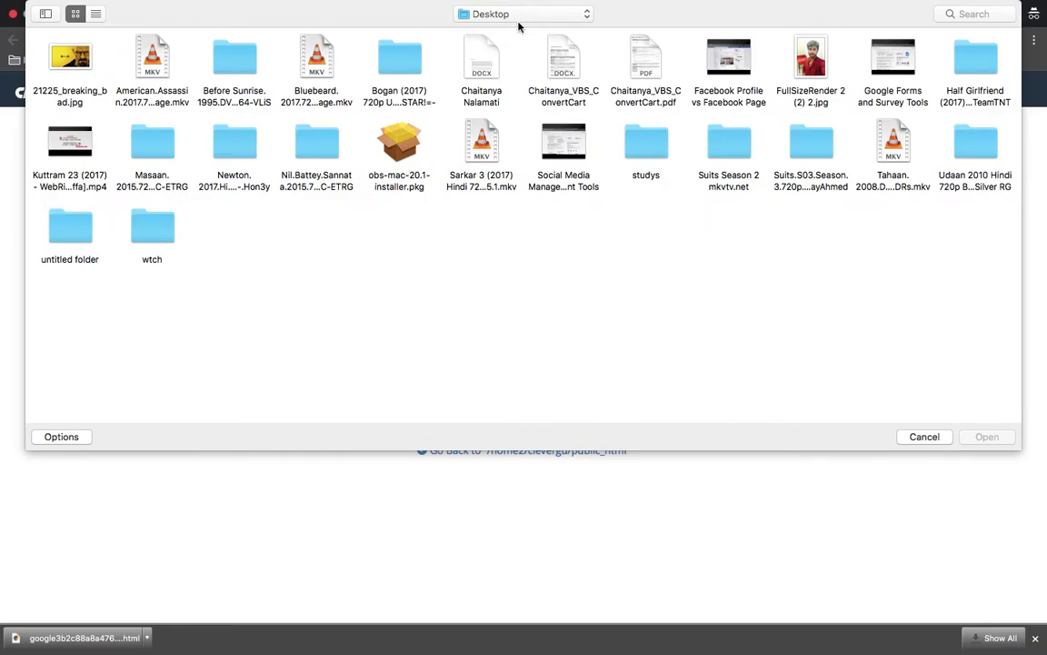
{"action": "left_click", "coordinate": [491, 16]}
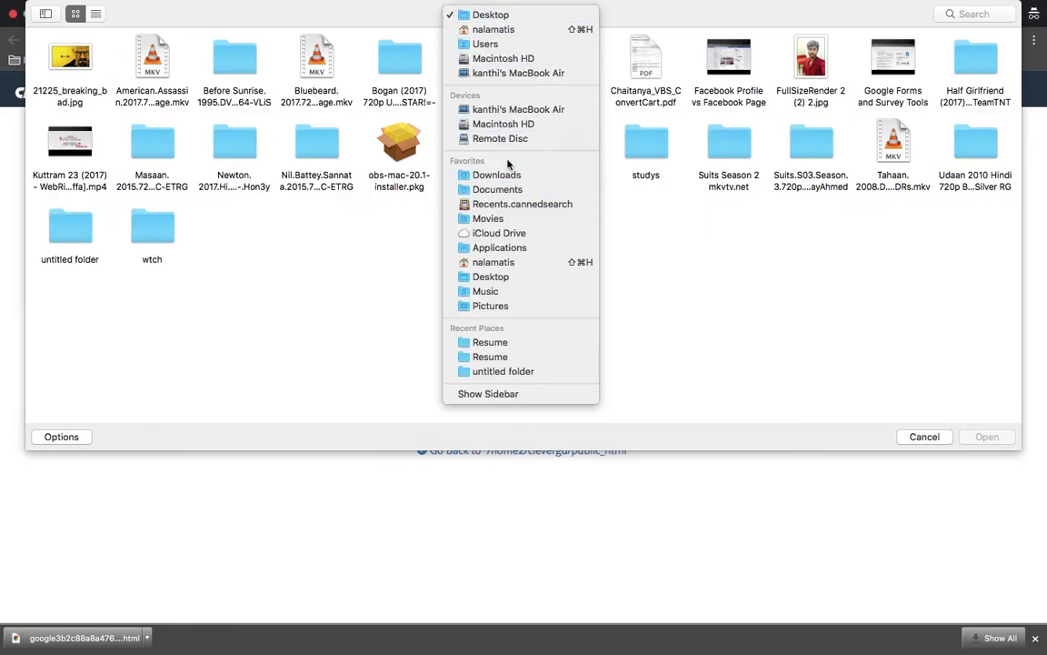
{"action": "left_click", "coordinate": [506, 177]}
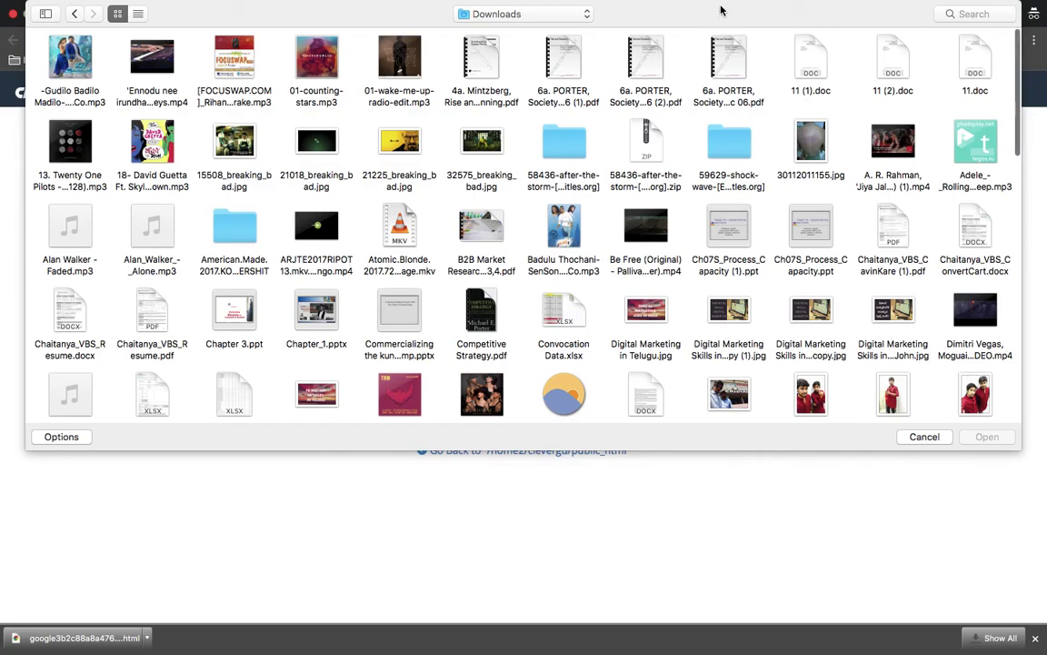
{"action": "left_click", "coordinate": [946, 14]}
{"action": "type", "text": "g"}
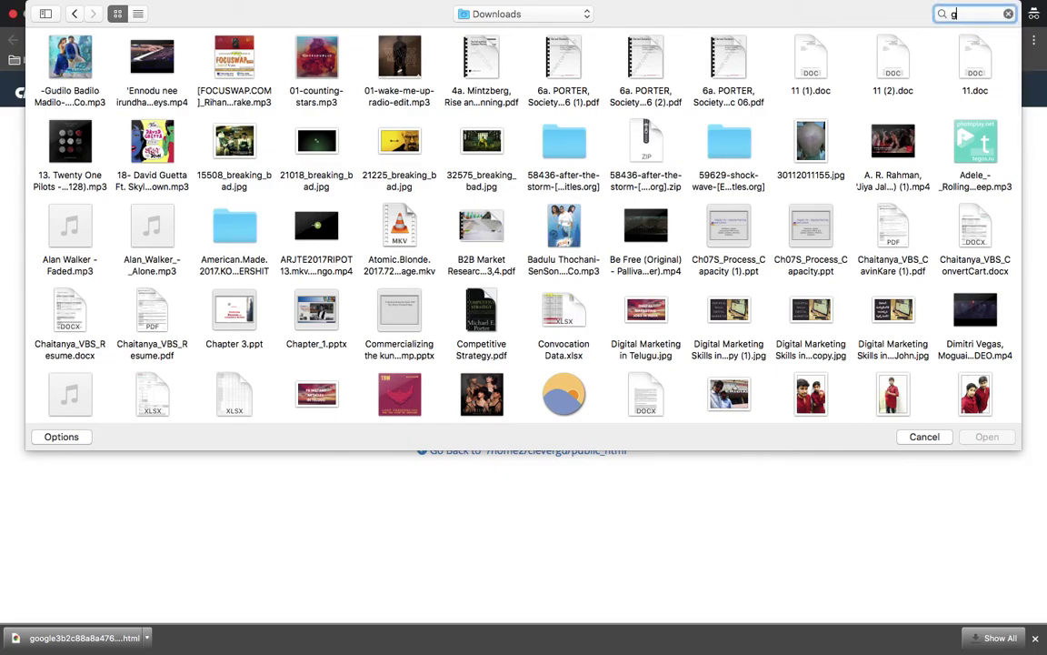
{"action": "type", "text": "o"}
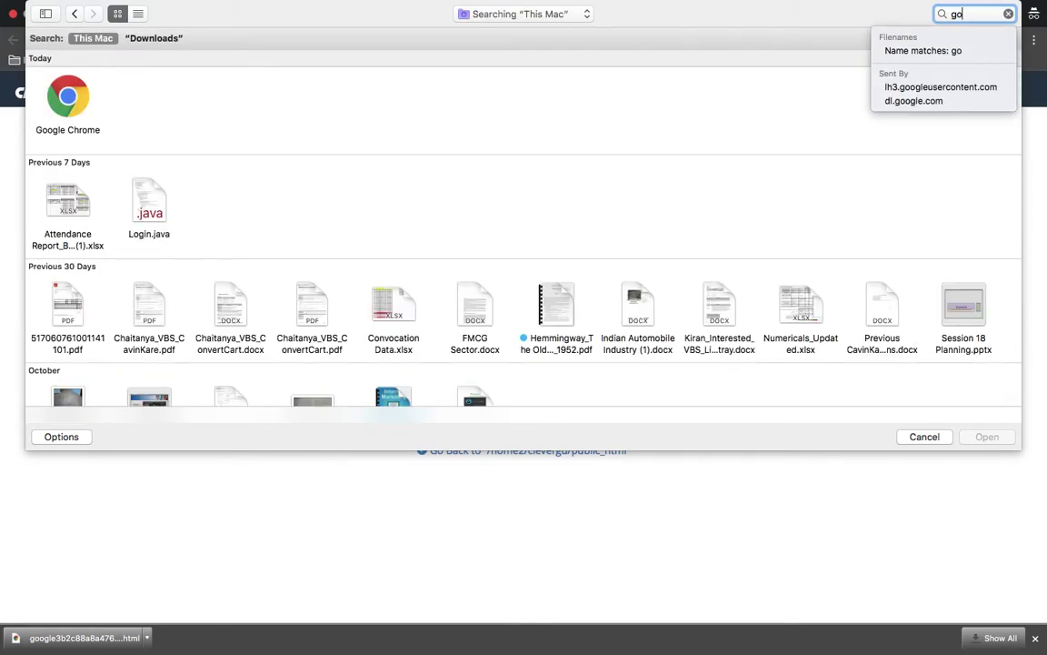
{"action": "scroll", "coordinate": [870, 296], "scroll_direction": "down", "scroll_amount": 10}
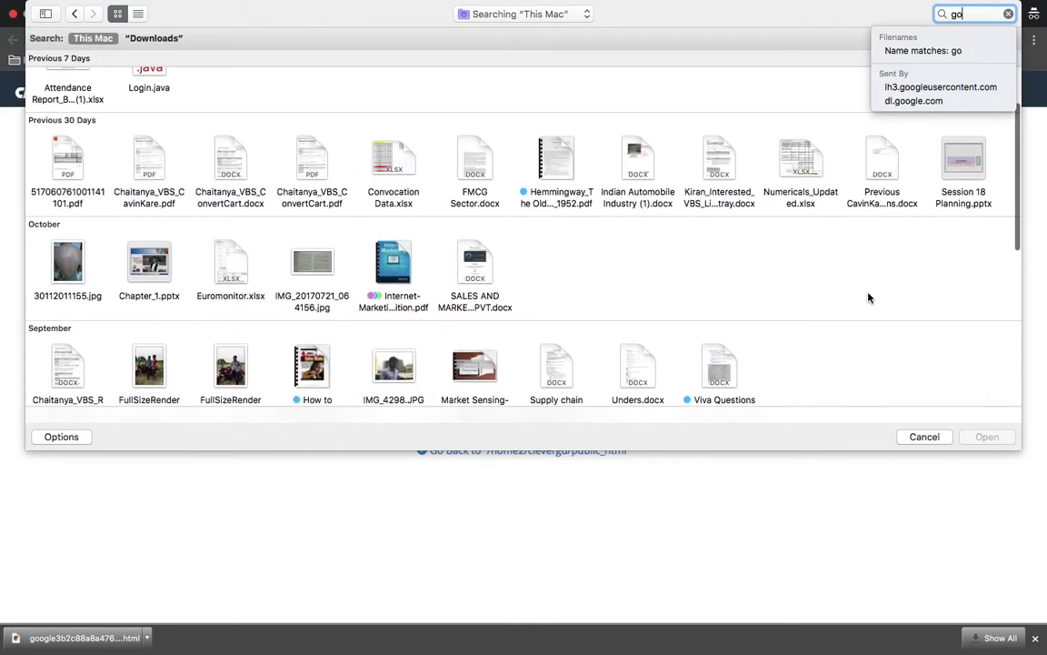
{"action": "scroll", "coordinate": [870, 297], "scroll_direction": "down", "scroll_amount": 5}
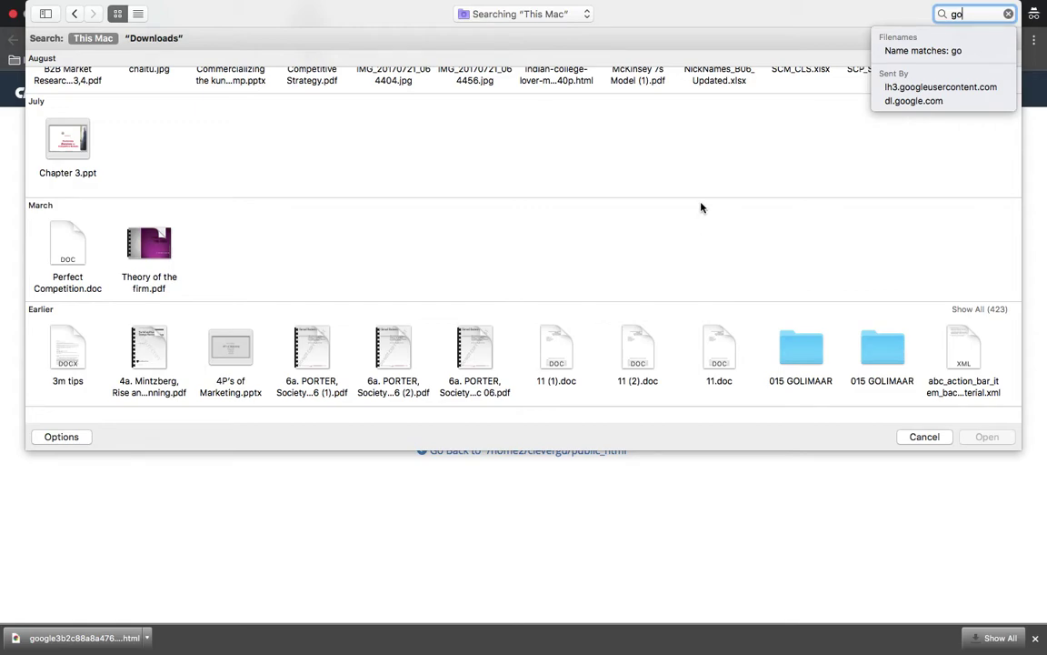
{"action": "scroll", "coordinate": [701, 206], "scroll_direction": "up", "scroll_amount": 3}
{"action": "scroll", "coordinate": [701, 207], "scroll_direction": "up", "scroll_amount": 2}
{"action": "scroll", "coordinate": [701, 206], "scroll_direction": "up", "scroll_amount": 3}
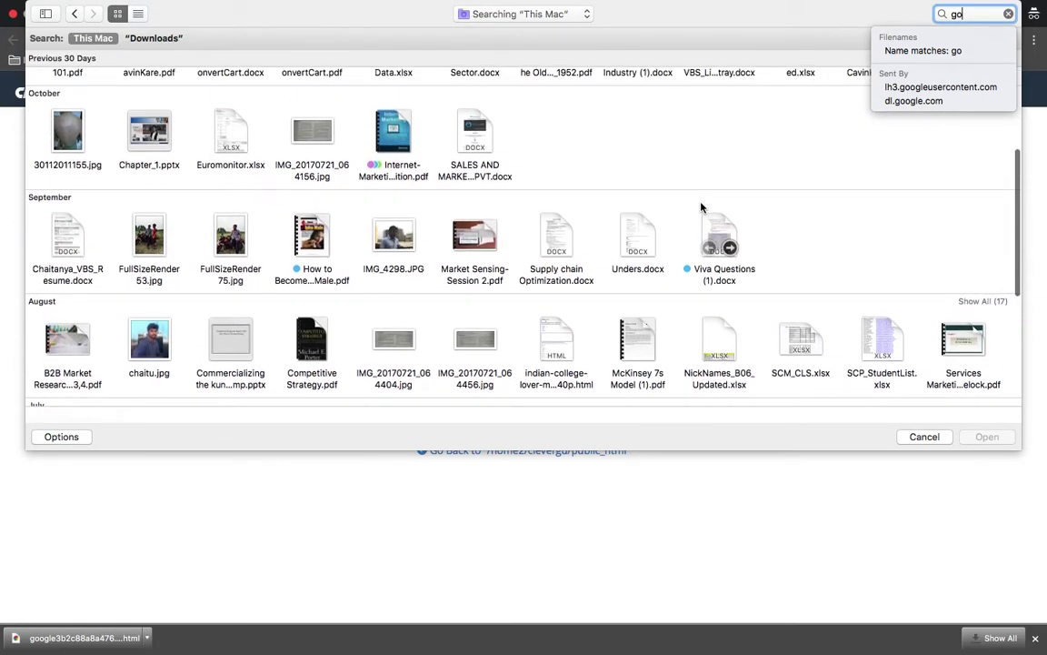
{"action": "scroll", "coordinate": [701, 207], "scroll_direction": "up", "scroll_amount": 3}
{"action": "scroll", "coordinate": [701, 207], "scroll_direction": "up", "scroll_amount": 3}
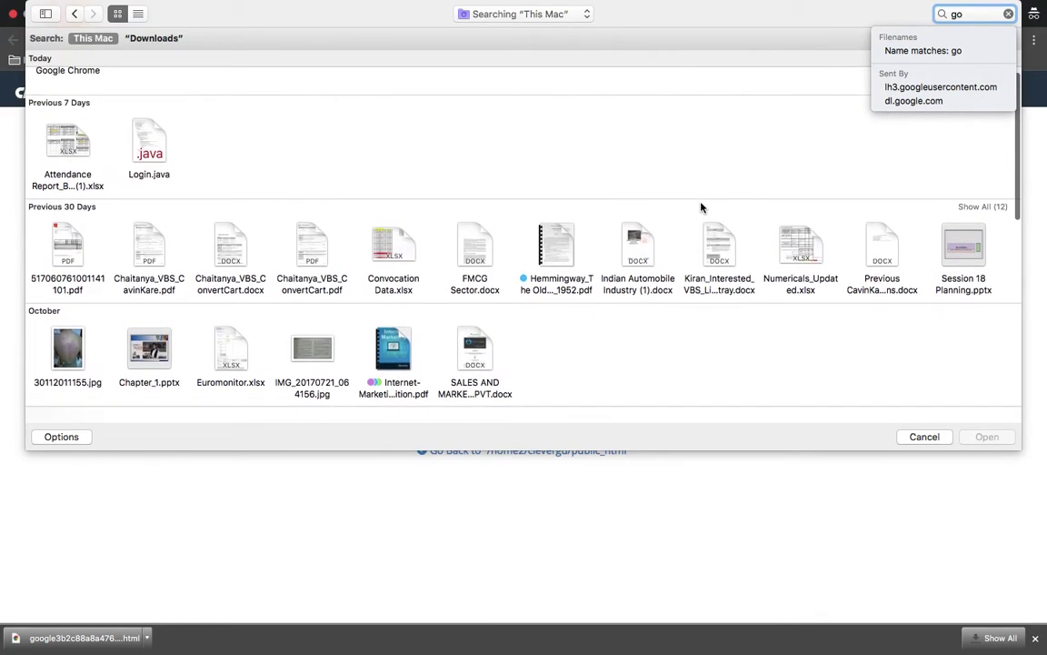
{"action": "scroll", "coordinate": [701, 206], "scroll_direction": "up", "scroll_amount": 2}
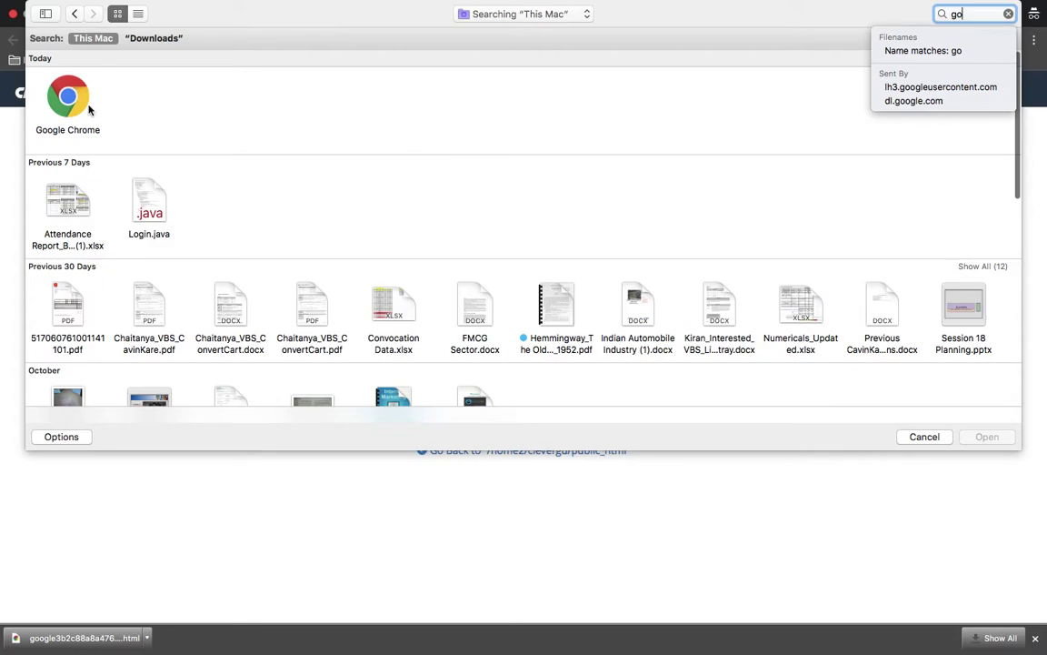
{"action": "left_click", "coordinate": [74, 102]}
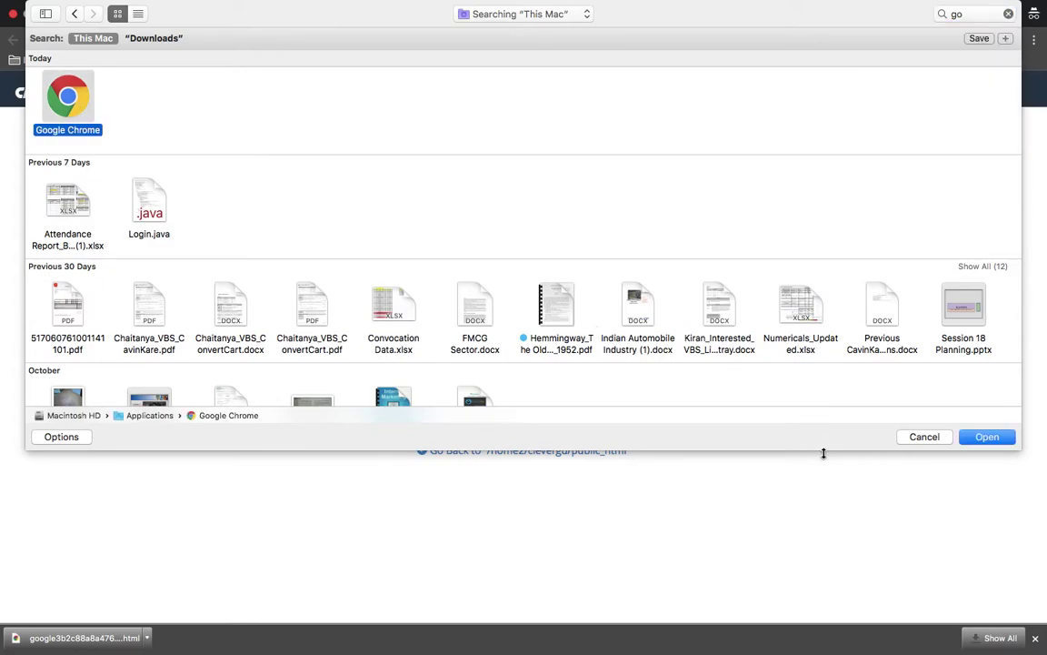
{"action": "left_click", "coordinate": [989, 442]}
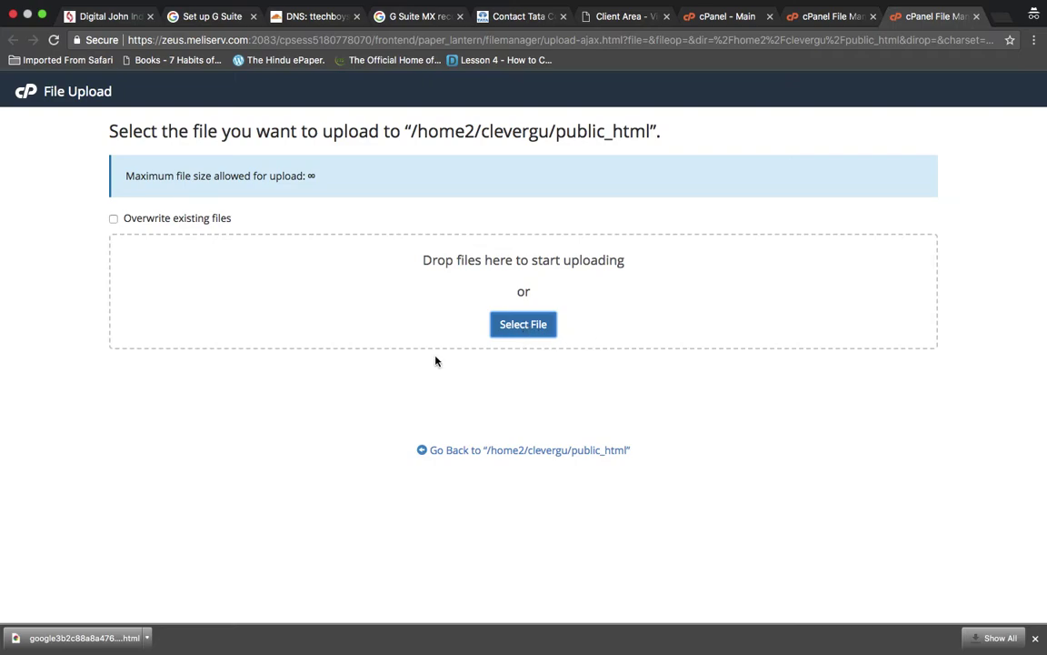
- Upload google3b2c88a8a476849c.html from the Downloads folder into public_html
{"action": "left_click", "coordinate": [538, 325]}
{"action": "left_click", "coordinate": [976, 16]}
{"action": "left_click", "coordinate": [259, 119]}
{"action": "left_click", "coordinate": [540, 326]}
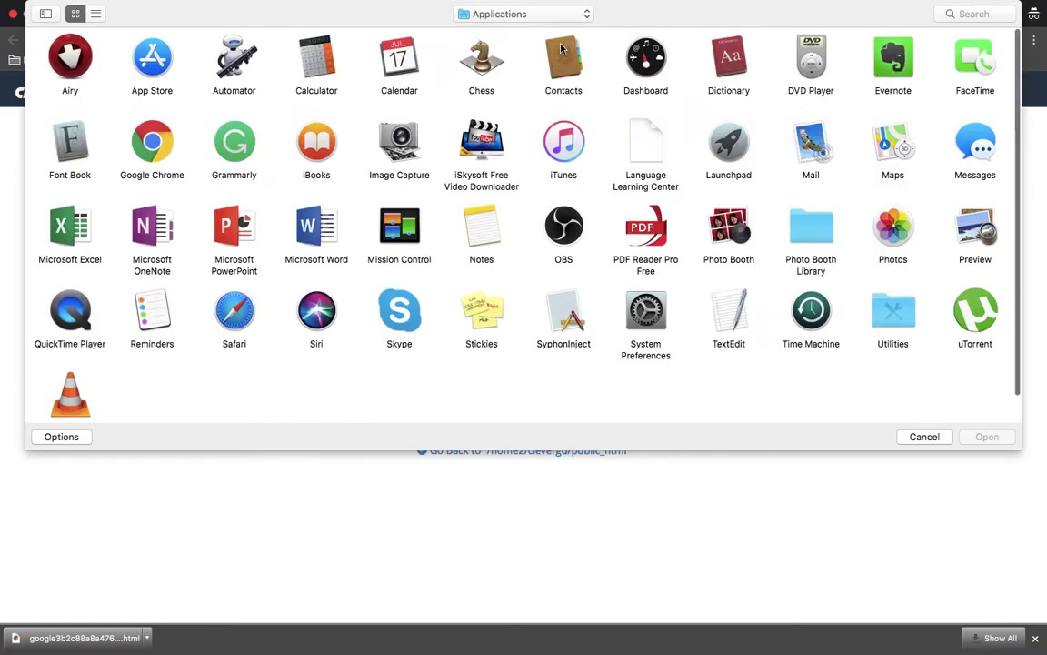
{"action": "left_click", "coordinate": [556, 12]}
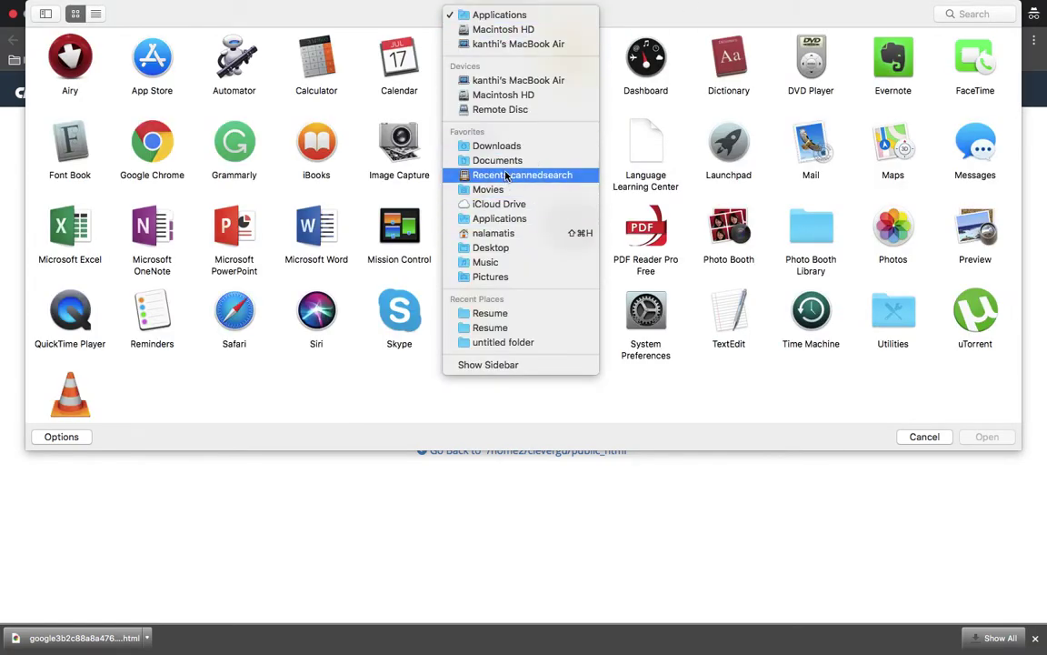
{"action": "left_click", "coordinate": [507, 149]}
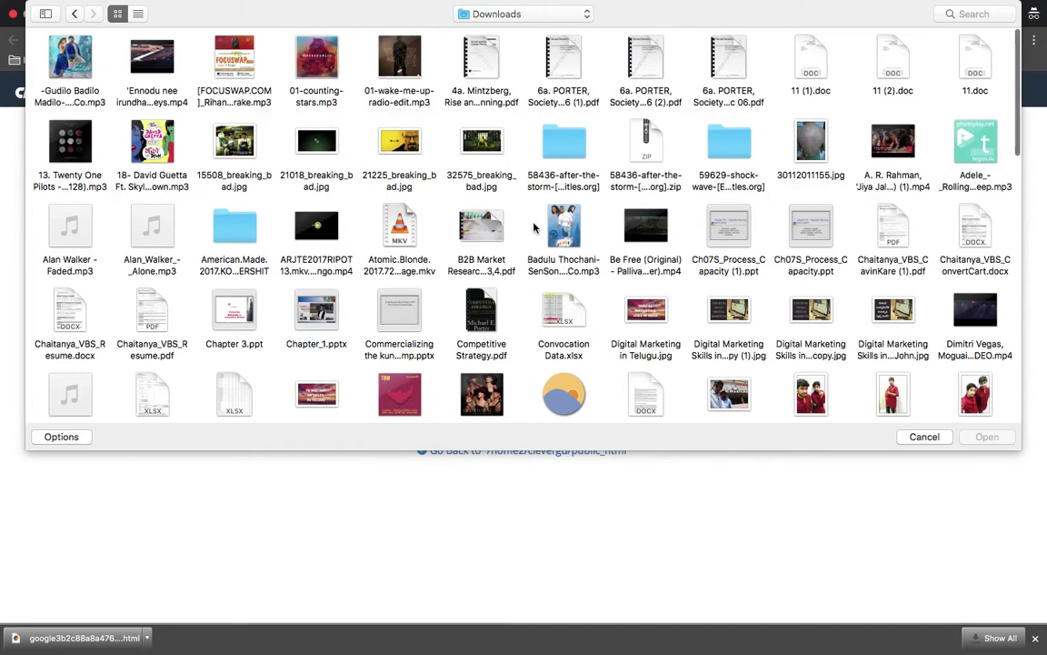
{"action": "left_click", "coordinate": [580, 229]}
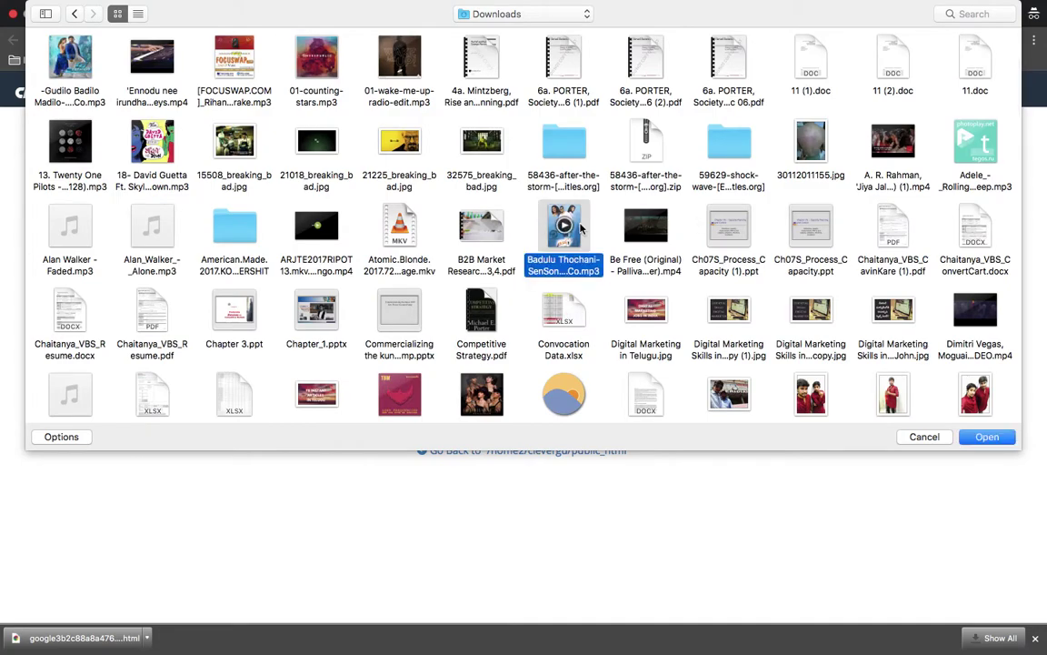
{"action": "type", "text": "g"}
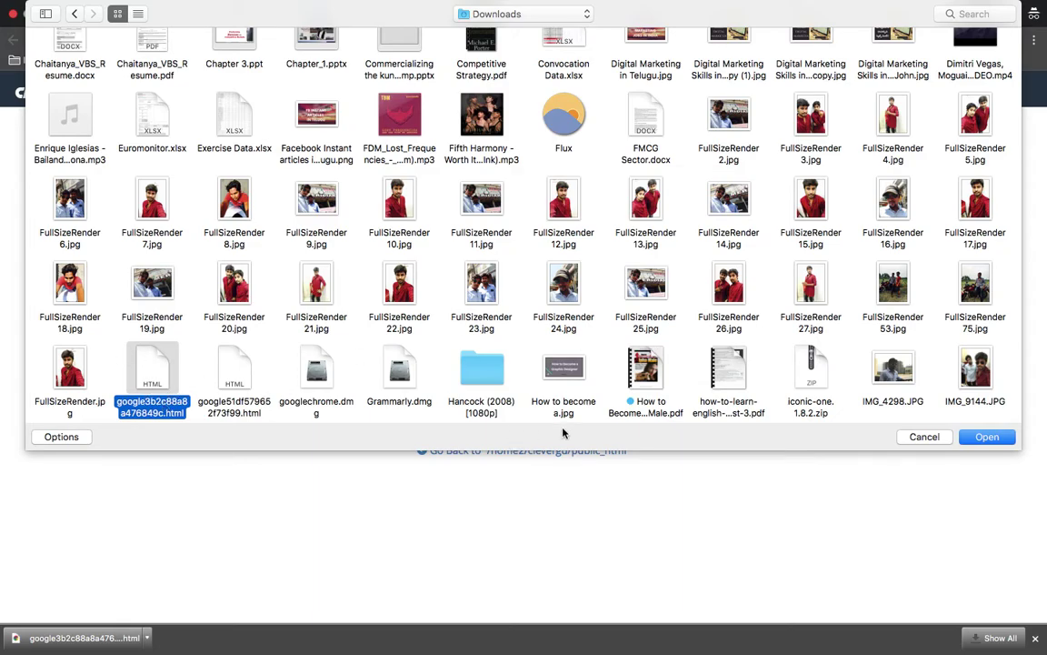
{"action": "left_click", "coordinate": [987, 438]}
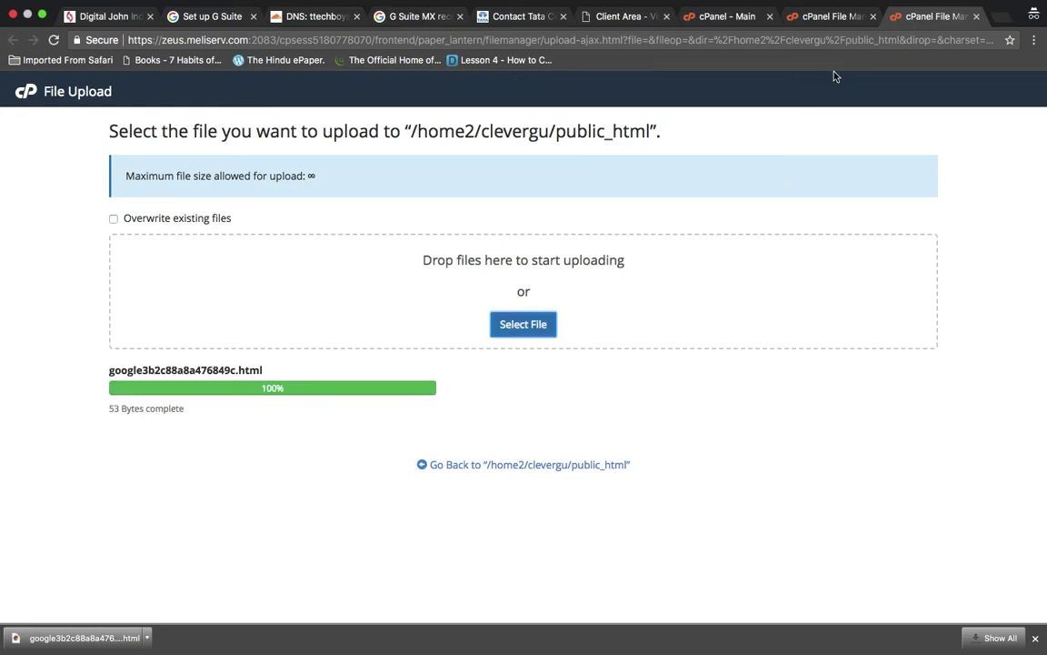
- Reload the public_html listing to confirm the file, then return to the G Suite verification page
{"action": "left_click", "coordinate": [817, 18]}
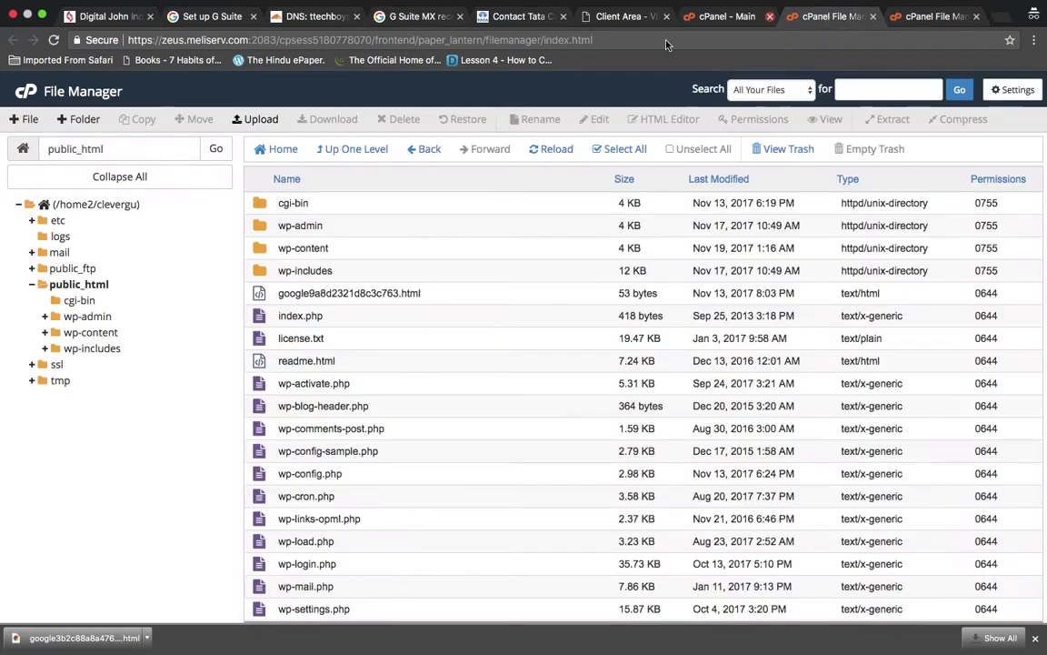
{"action": "left_click", "coordinate": [550, 151]}
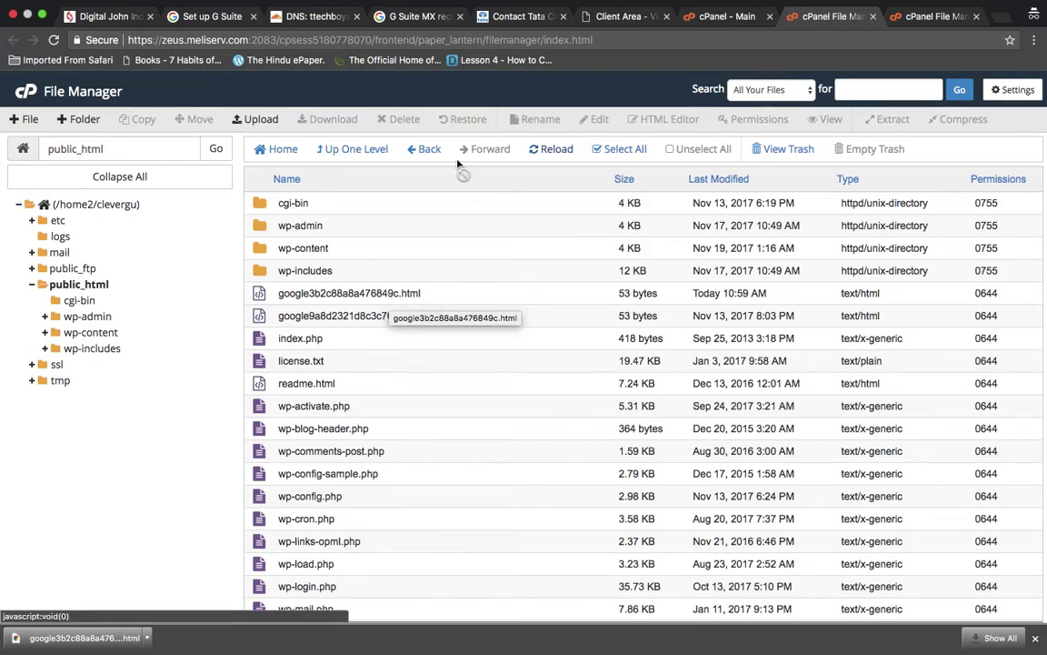
{"action": "left_click", "coordinate": [209, 16]}
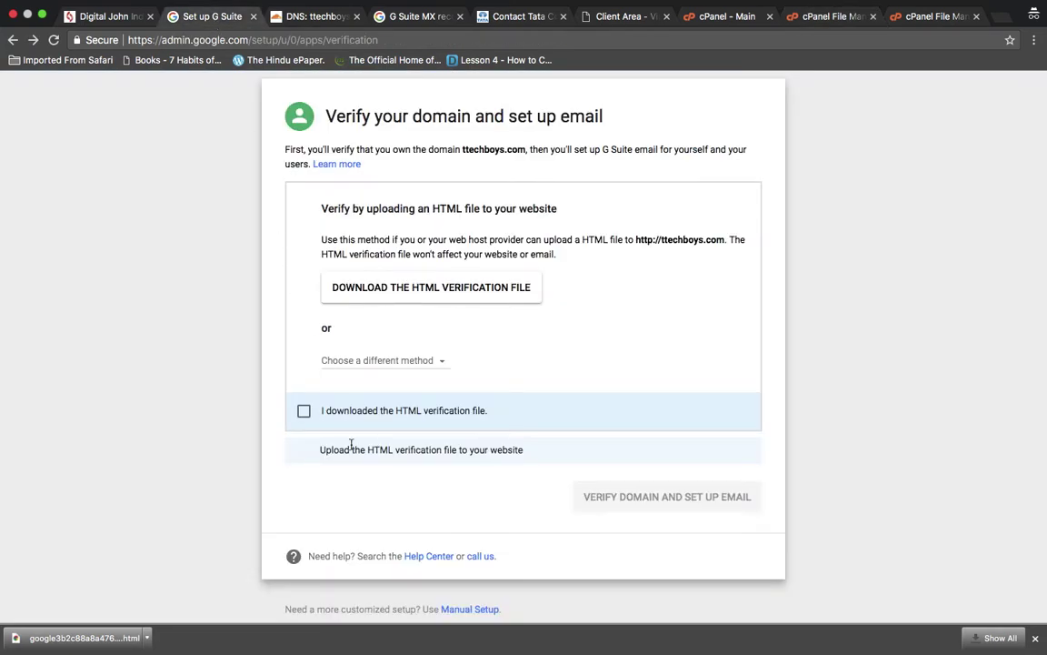
- Confirm the HTML file was downloaded and uploaded, verify ttechboys.com, and continue once complete
{"action": "left_click", "coordinate": [304, 411]}
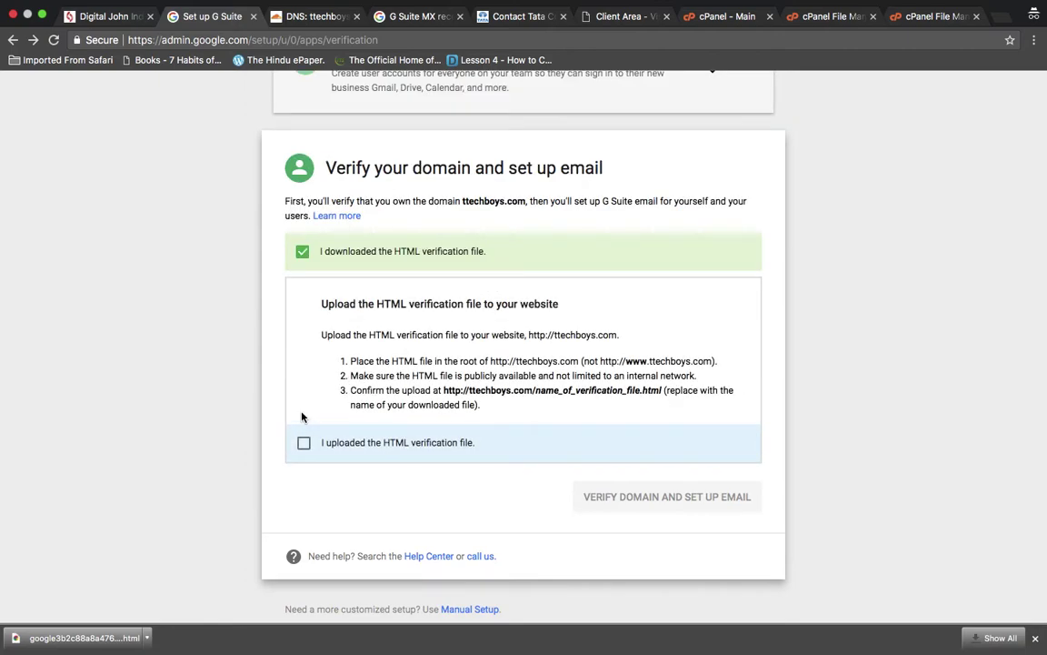
{"action": "left_click", "coordinate": [305, 443]}
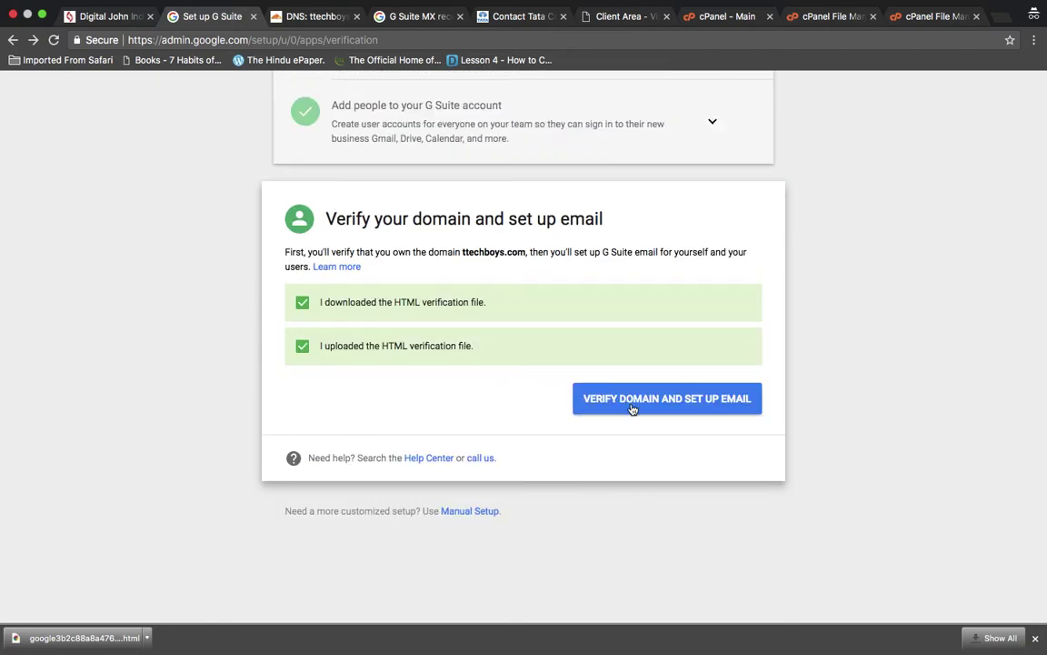
{"action": "left_click", "coordinate": [683, 404]}
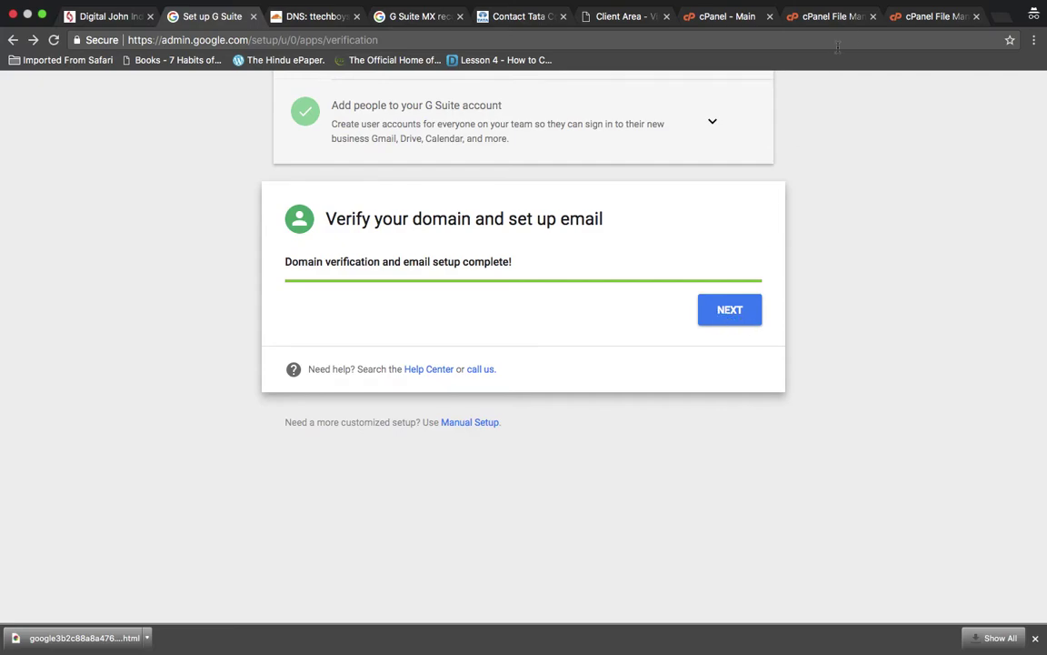
{"action": "left_click", "coordinate": [832, 16]}
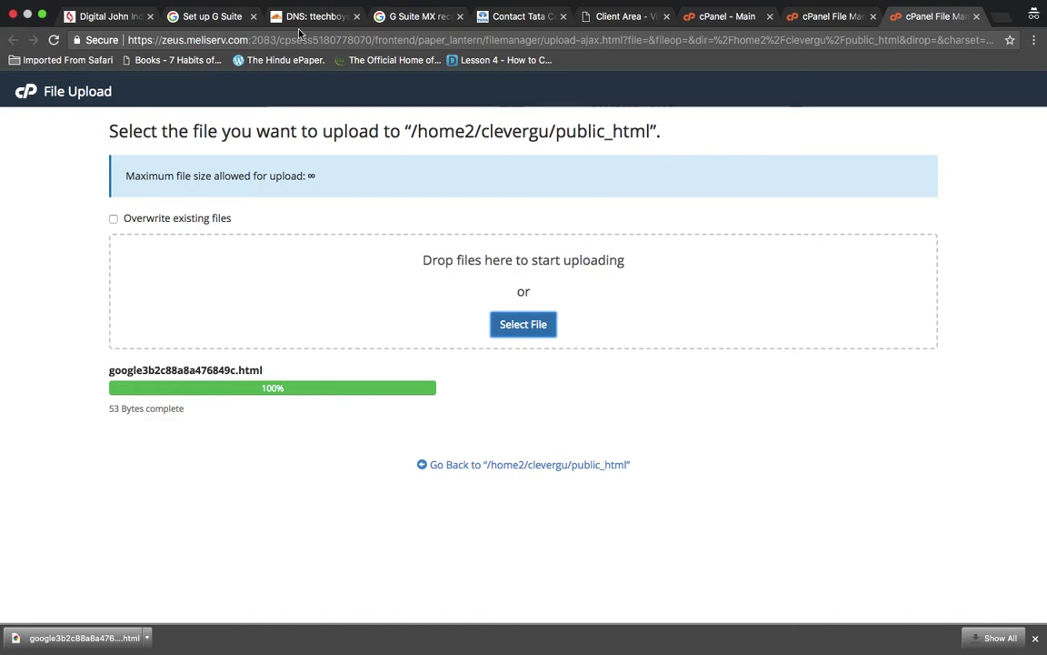
{"action": "left_click", "coordinate": [211, 17]}
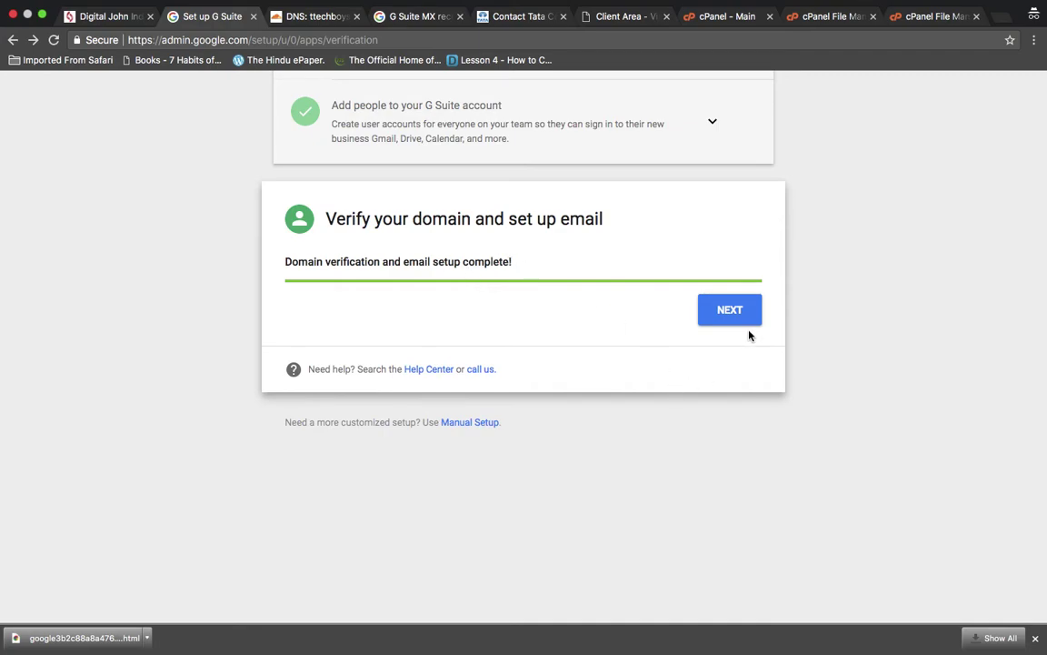
{"action": "scroll", "coordinate": [810, 240], "scroll_direction": "up", "scroll_amount": 2}
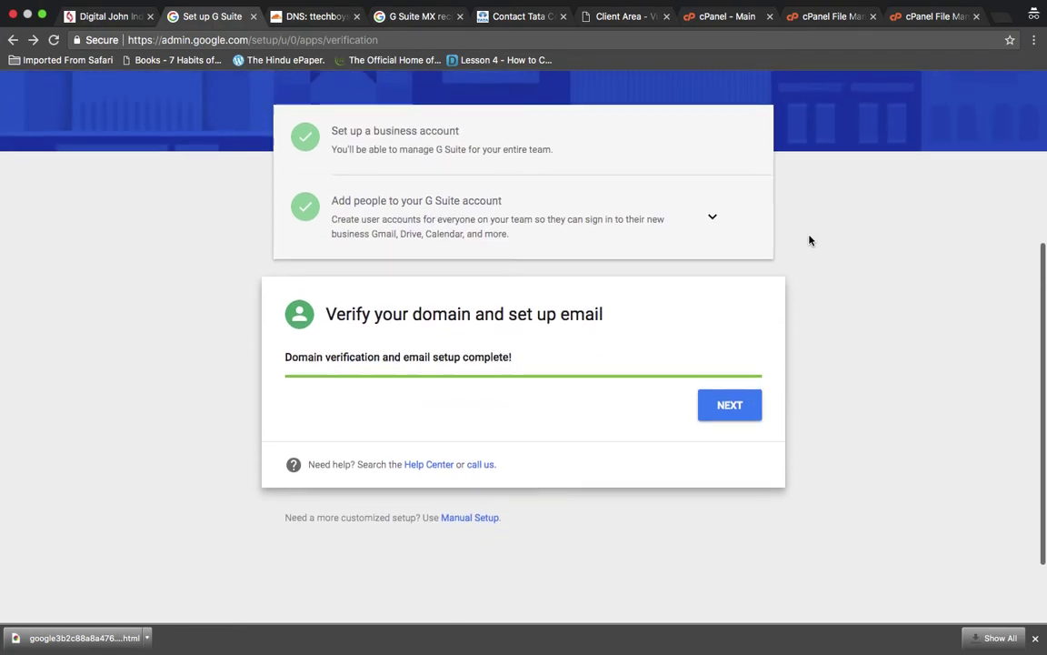
{"action": "scroll", "coordinate": [810, 240], "scroll_direction": "up", "scroll_amount": 3}
{"action": "scroll", "coordinate": [810, 240], "scroll_direction": "down", "scroll_amount": 2}
{"action": "scroll", "coordinate": [811, 241], "scroll_direction": "up", "scroll_amount": 4}
{"action": "scroll", "coordinate": [810, 240], "scroll_direction": "down", "scroll_amount": 4}
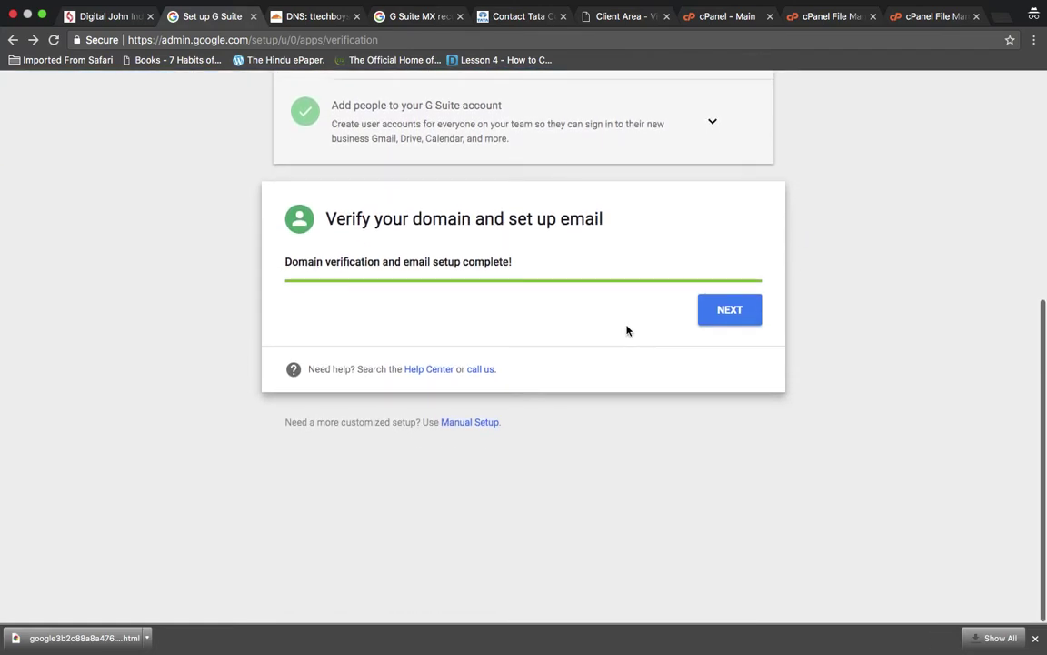
{"action": "left_click", "coordinate": [738, 316]}
- Advance past the 'You're almost done' billing reminder toward the Admin console sign-in
{"action": "left_click", "coordinate": [714, 314]}
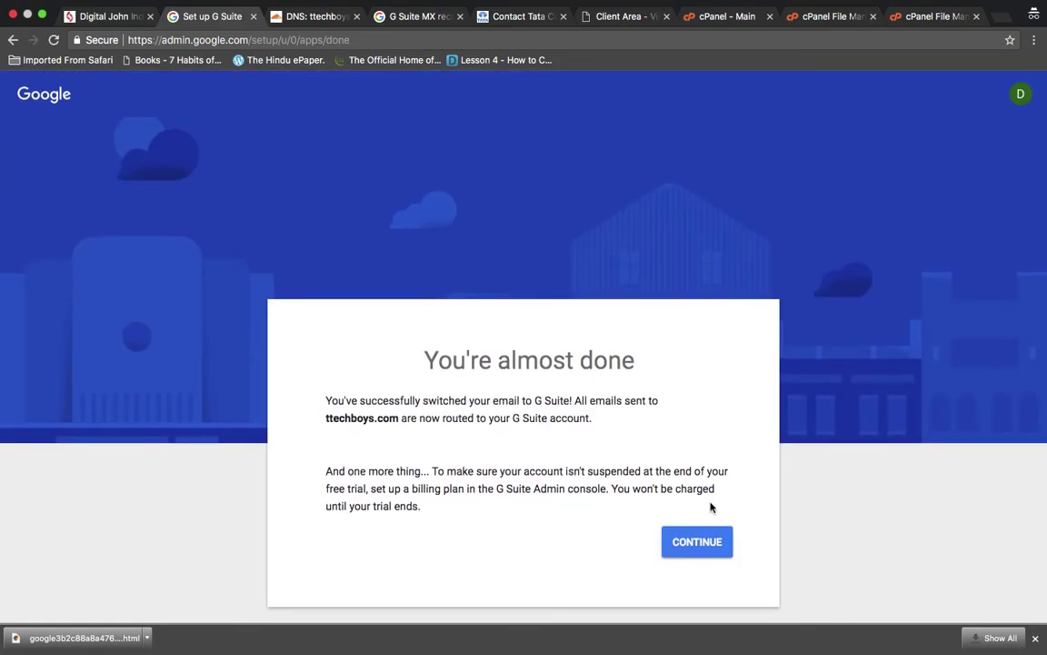
{"action": "left_click", "coordinate": [697, 541]}
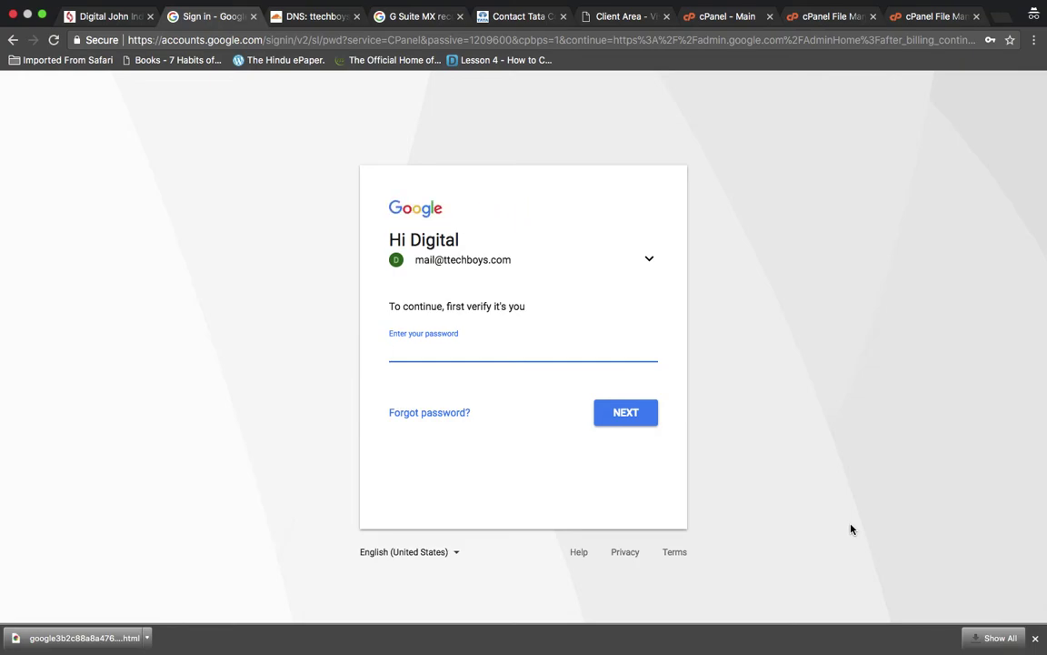
- Load admin.google.com and sign in with the admin account password
{"action": "left_click", "coordinate": [526, 355]}
{"action": "left_click", "coordinate": [626, 42]}
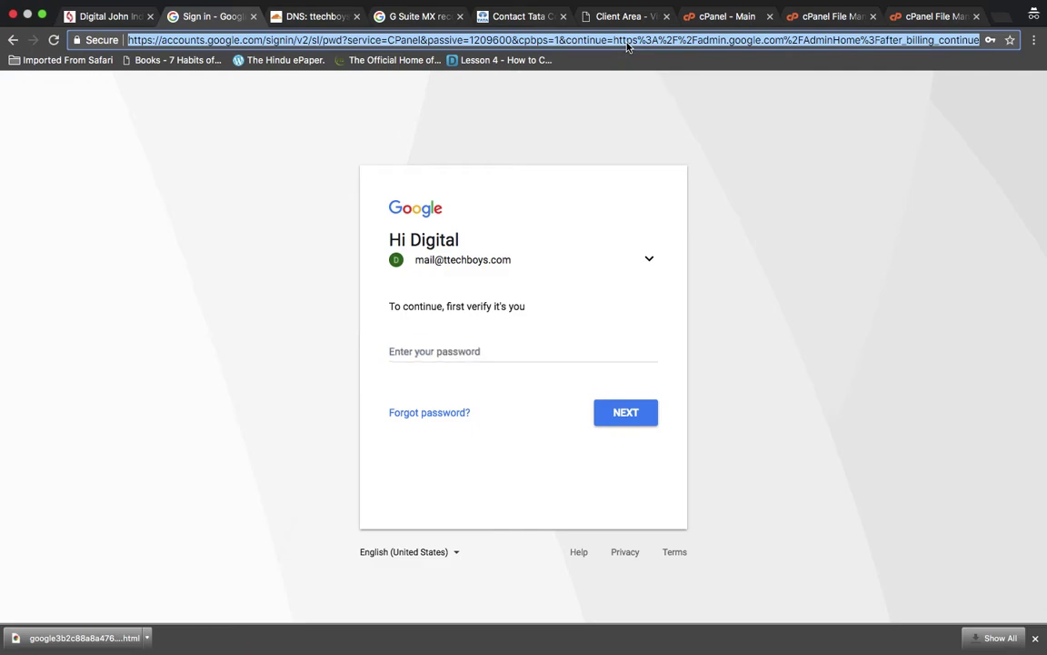
{"action": "type", "text": "admin."}
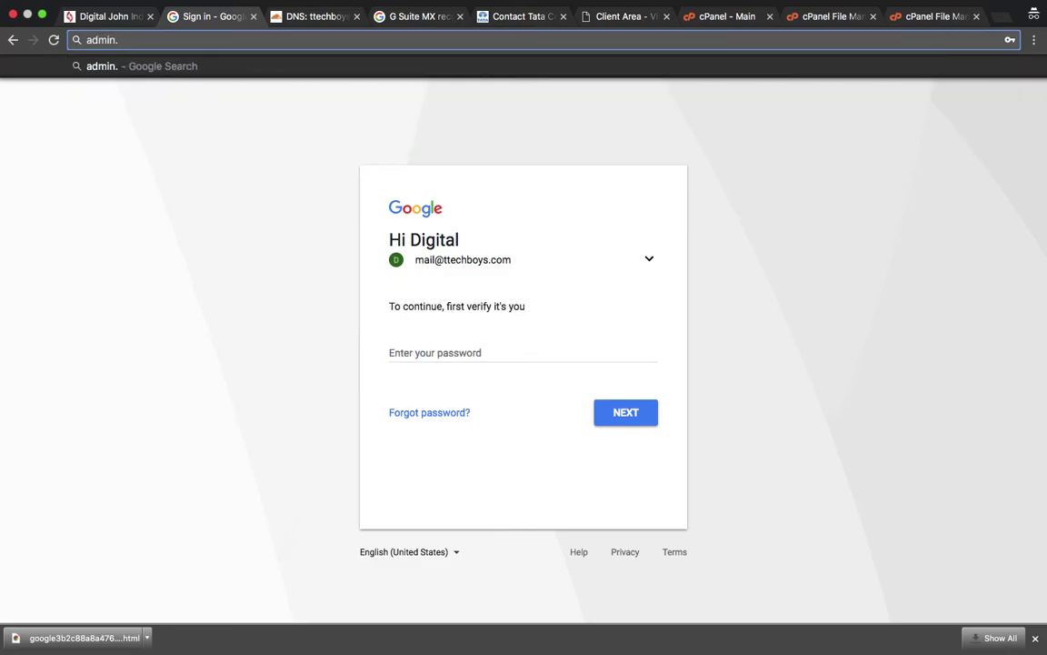
{"action": "type", "text": "goo"}
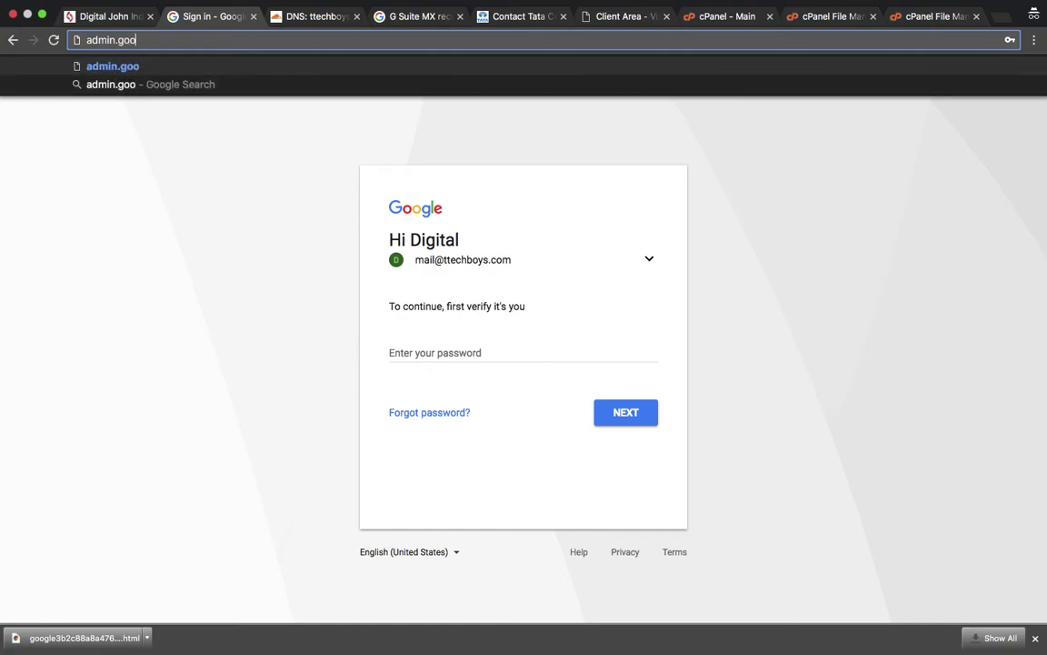
{"action": "type", "text": "gle.com"}
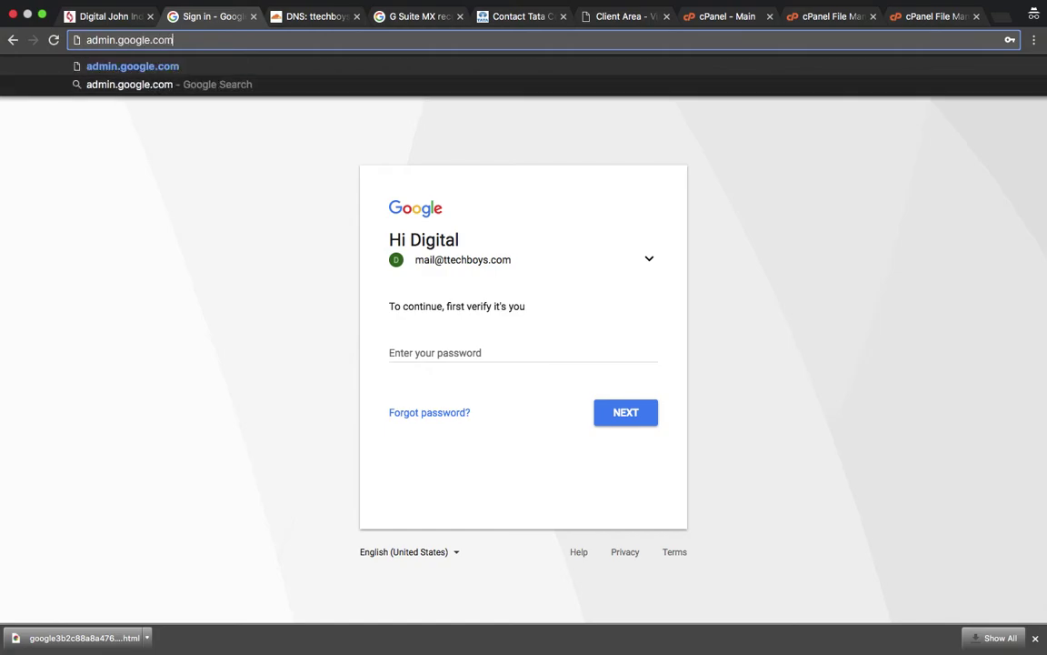
{"action": "key", "text": "Return"}
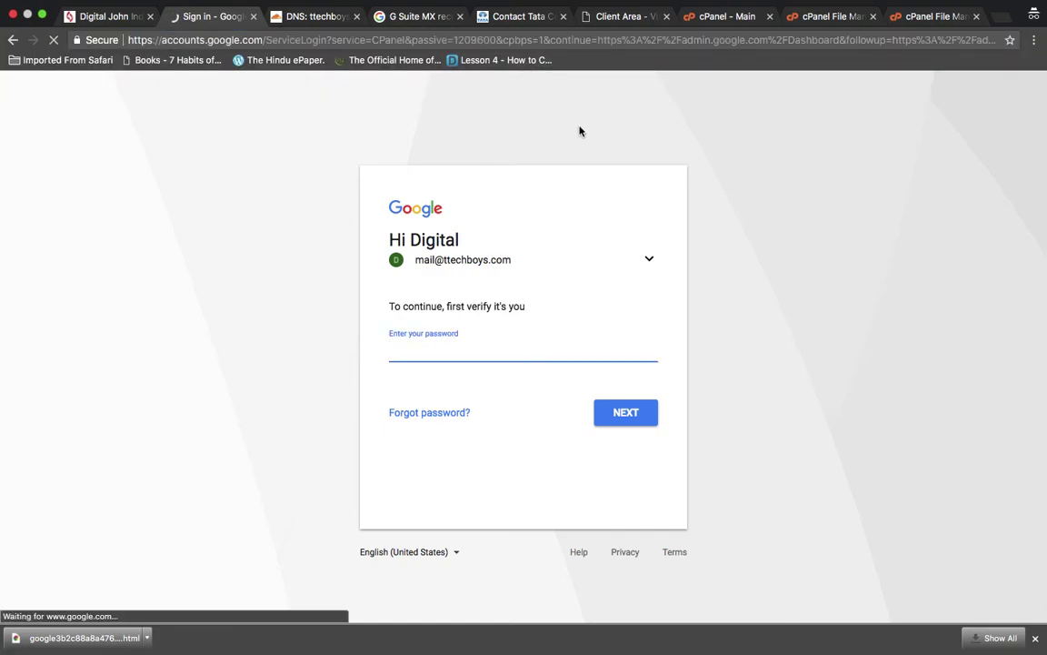
{"action": "left_click", "coordinate": [548, 351]}
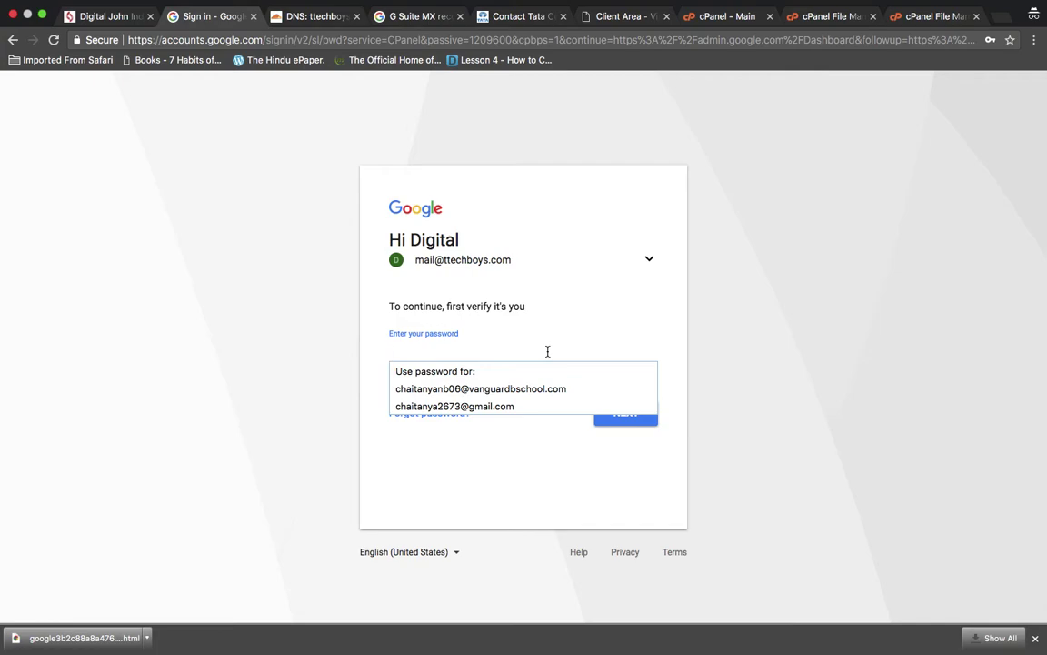
{"action": "type", "text": "••••"}
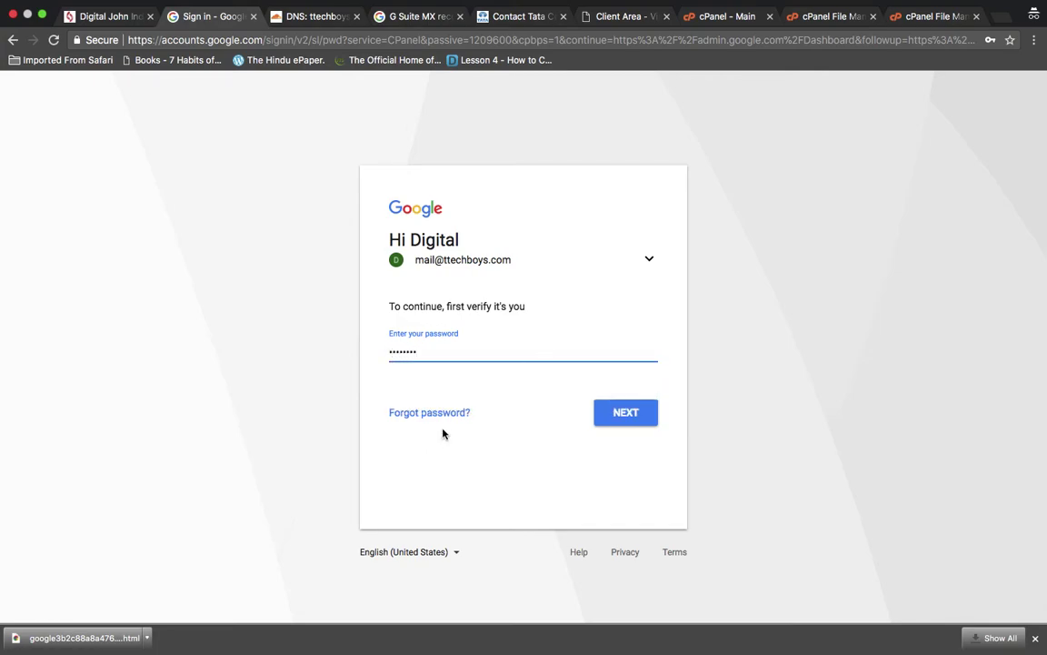
{"action": "left_click", "coordinate": [636, 418]}
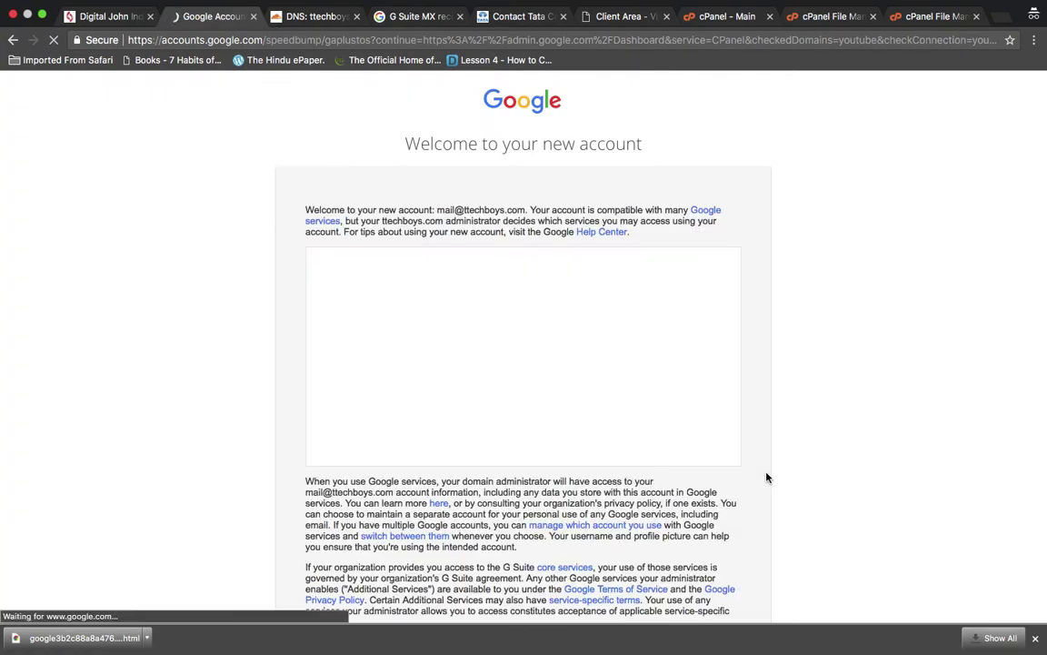
- Accept the new account's welcome terms
{"action": "scroll", "coordinate": [767, 478], "scroll_direction": "down", "scroll_amount": 5}
{"action": "scroll", "coordinate": [649, 442], "scroll_direction": "up", "scroll_amount": 1}
{"action": "scroll", "coordinate": [649, 442], "scroll_direction": "down", "scroll_amount": 1}
{"action": "left_click", "coordinate": [559, 483]}
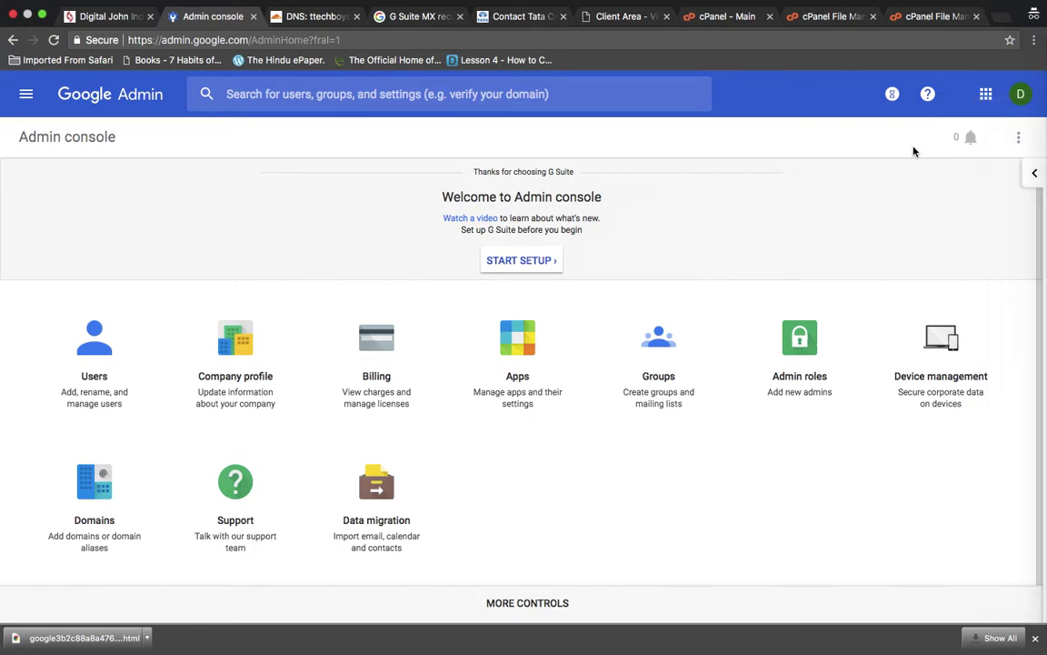
- Open and close the Admin console navigation menu
{"action": "scroll", "coordinate": [809, 116], "scroll_direction": "down", "scroll_amount": 1}
{"action": "scroll", "coordinate": [809, 117], "scroll_direction": "up", "scroll_amount": 1}
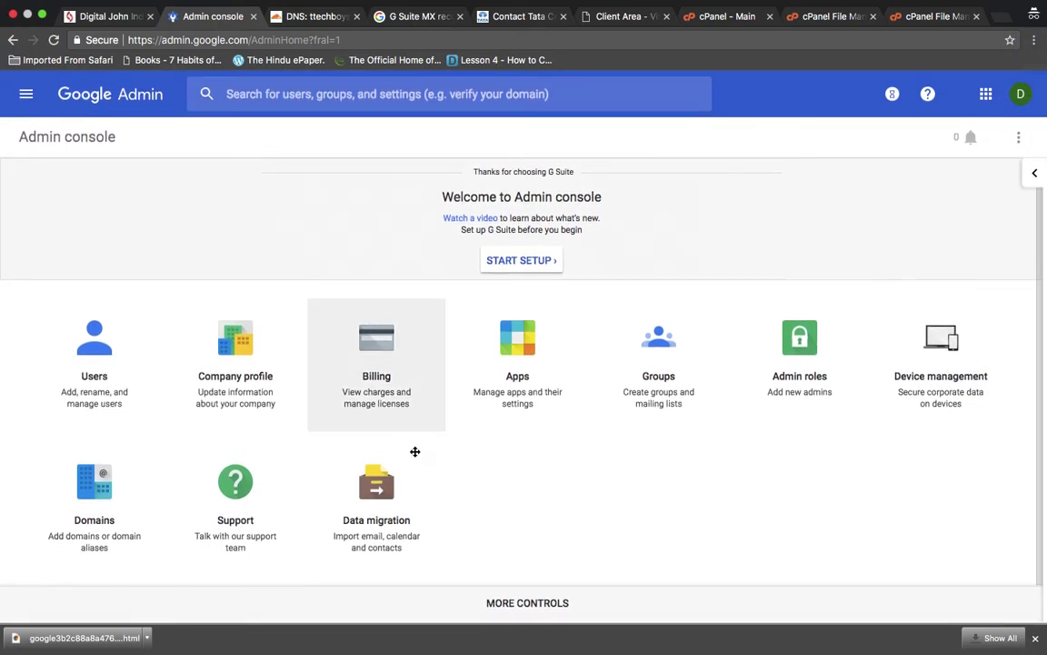
{"action": "left_click", "coordinate": [26, 95]}
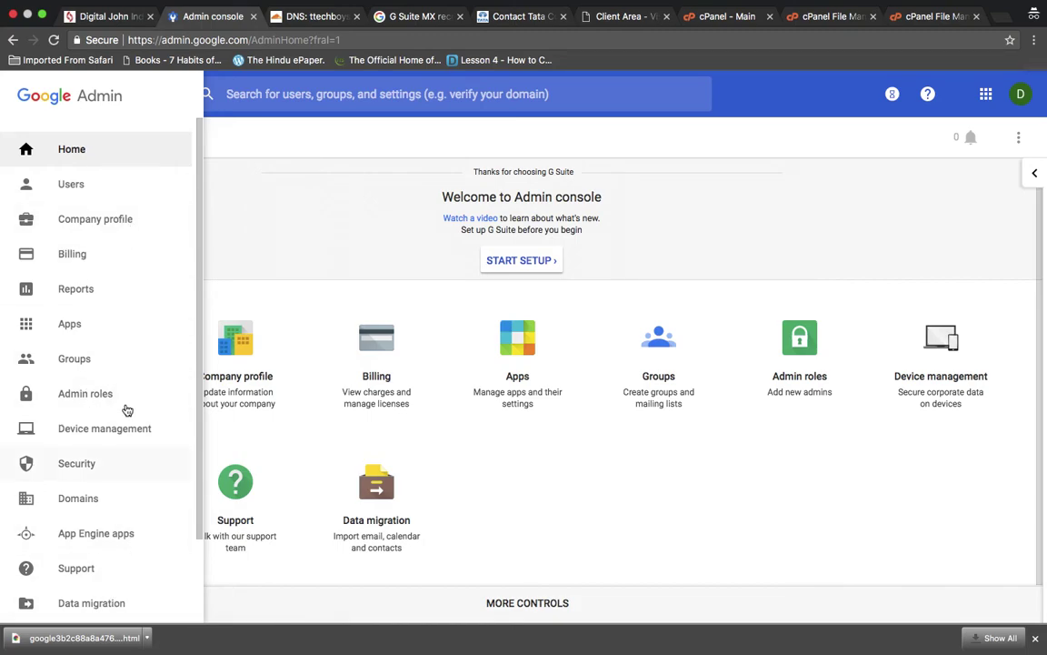
{"action": "left_click", "coordinate": [687, 536]}
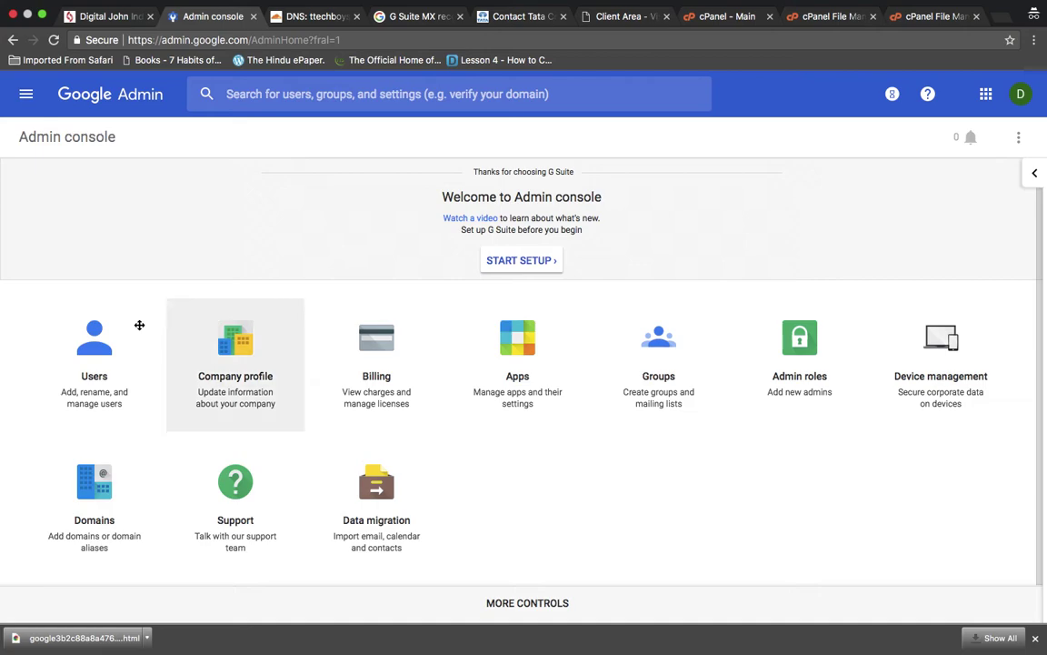
- Check the signed-in account's ttechboys.com e-mail address in the account details panel
{"action": "left_click", "coordinate": [1020, 94]}
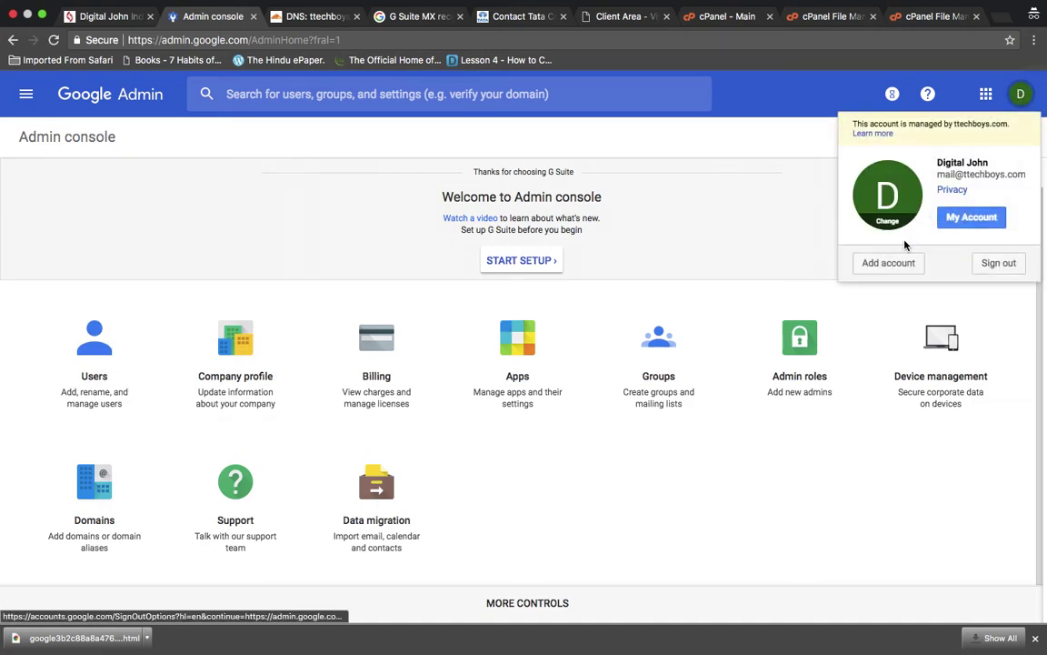
{"action": "double_click", "coordinate": [973, 174]}
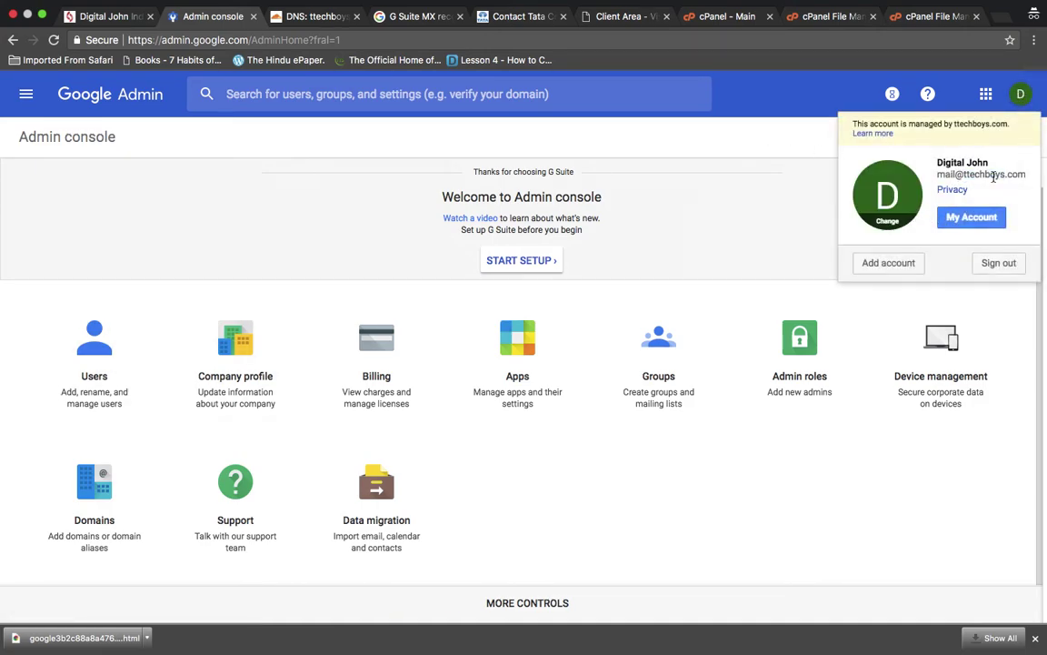
{"action": "triple_click", "coordinate": [993, 175]}
{"action": "double_click", "coordinate": [994, 175]}
{"action": "triple_click", "coordinate": [993, 177]}
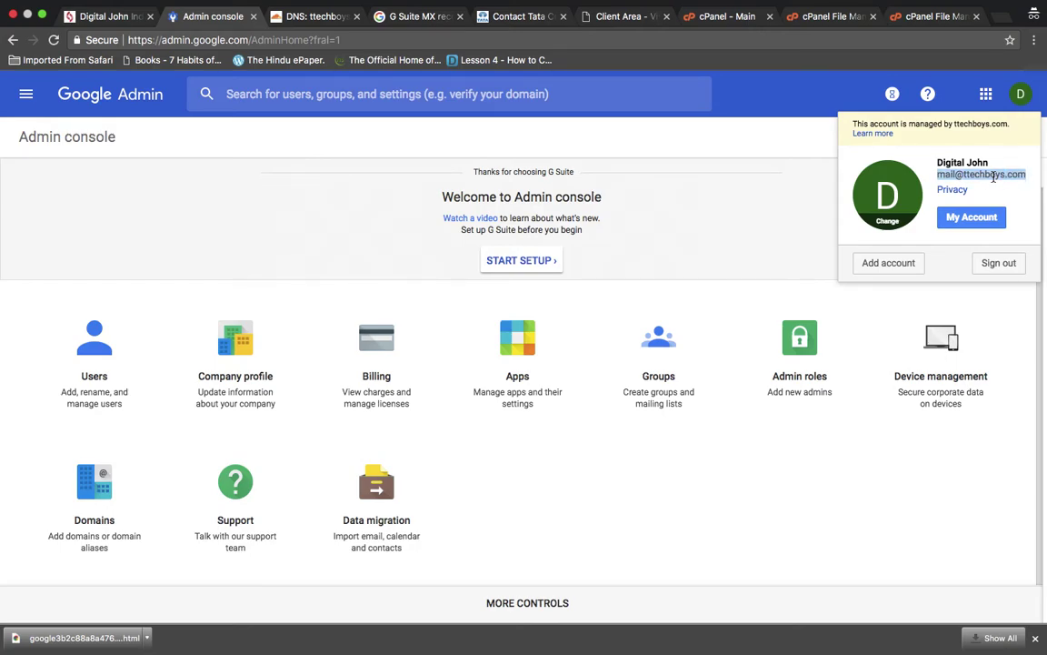
{"action": "left_click", "coordinate": [994, 176]}
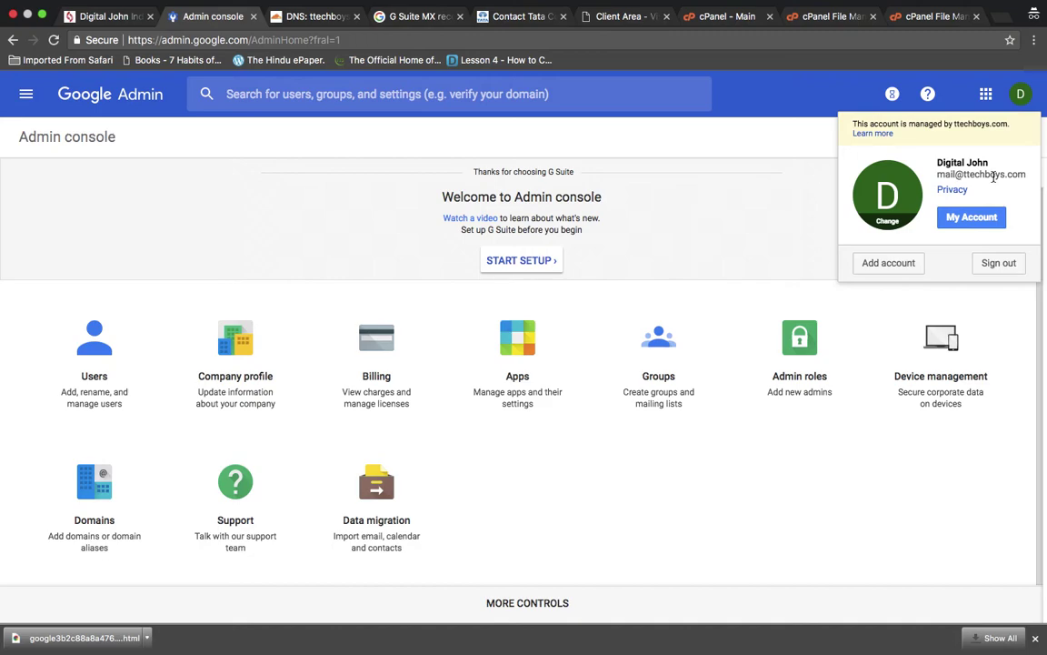
{"action": "triple_click", "coordinate": [994, 176]}
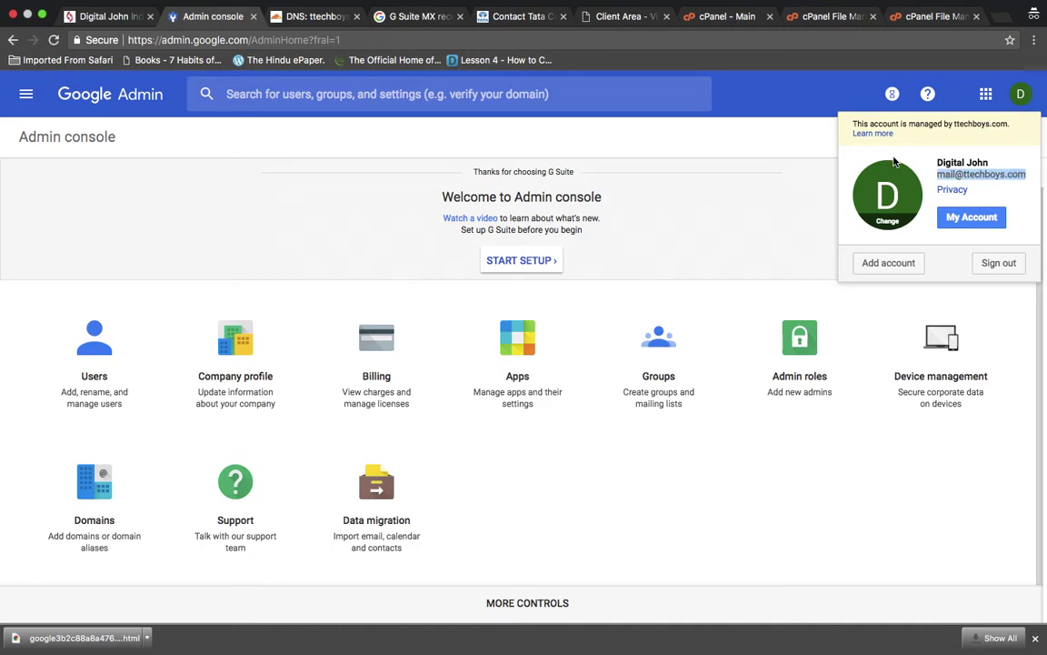
{"action": "left_click", "coordinate": [761, 128]}
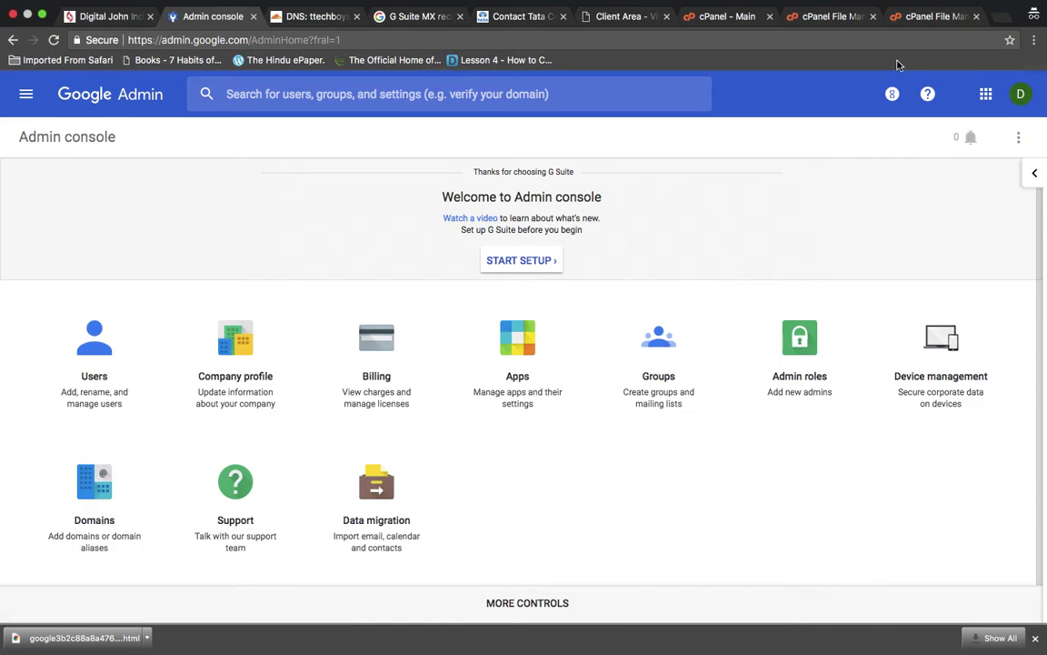
- Load gmail.com in a new incognito window
{"action": "key", "text": "super+shift+n"}
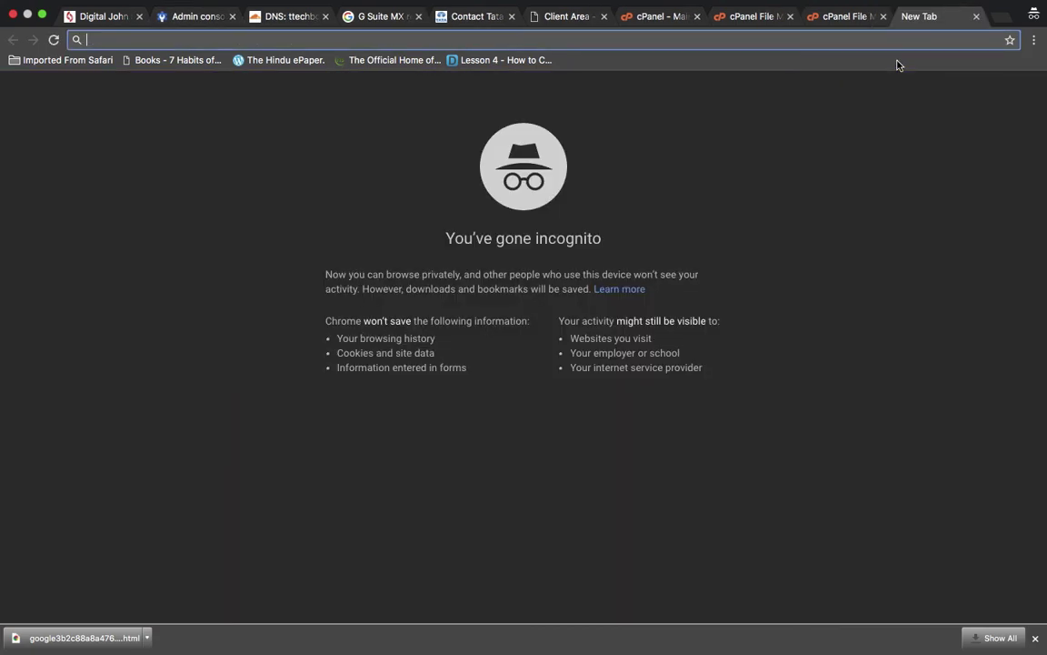
{"action": "type", "text": "gmail.co"}
{"action": "key", "text": "Return"}
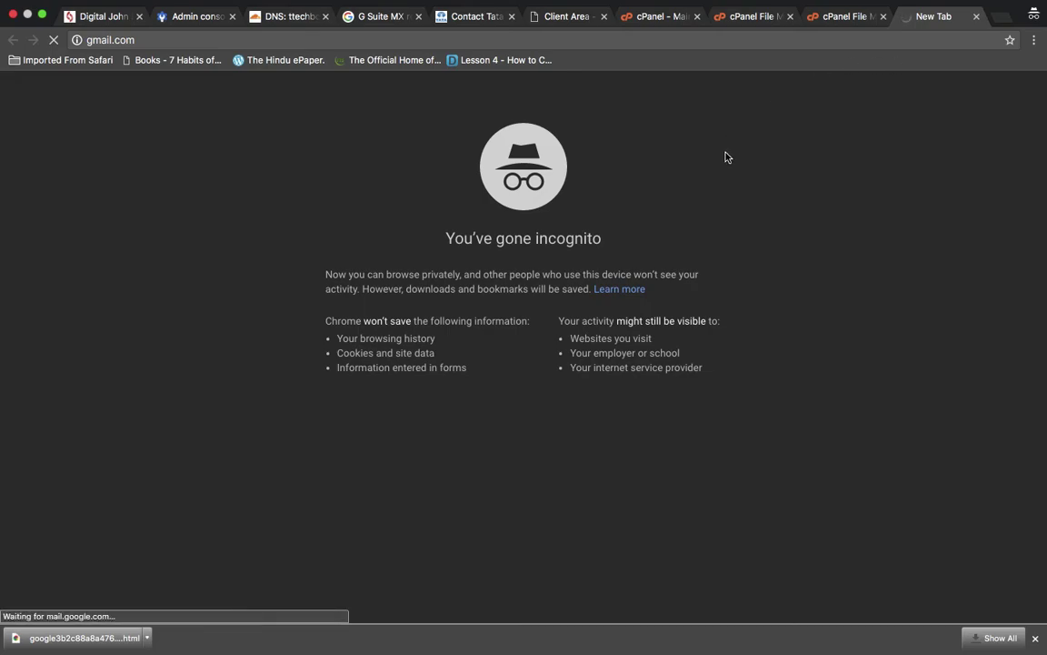
- Back in the Admin console, view and select the signed-in account's e-mail address
{"action": "left_click", "coordinate": [195, 23]}
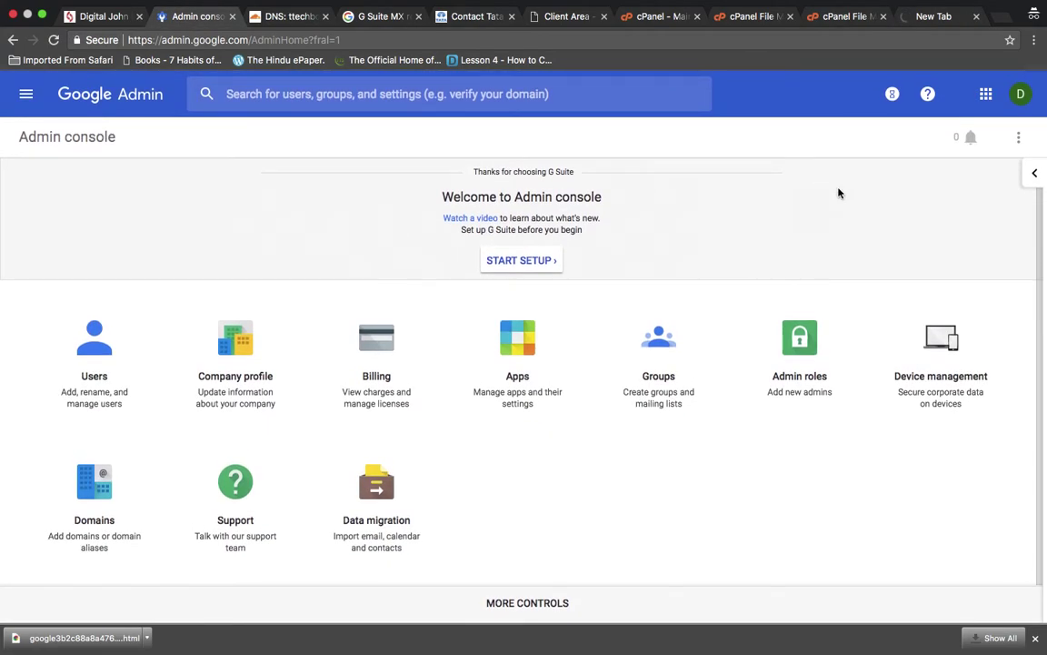
{"action": "left_click", "coordinate": [1020, 93]}
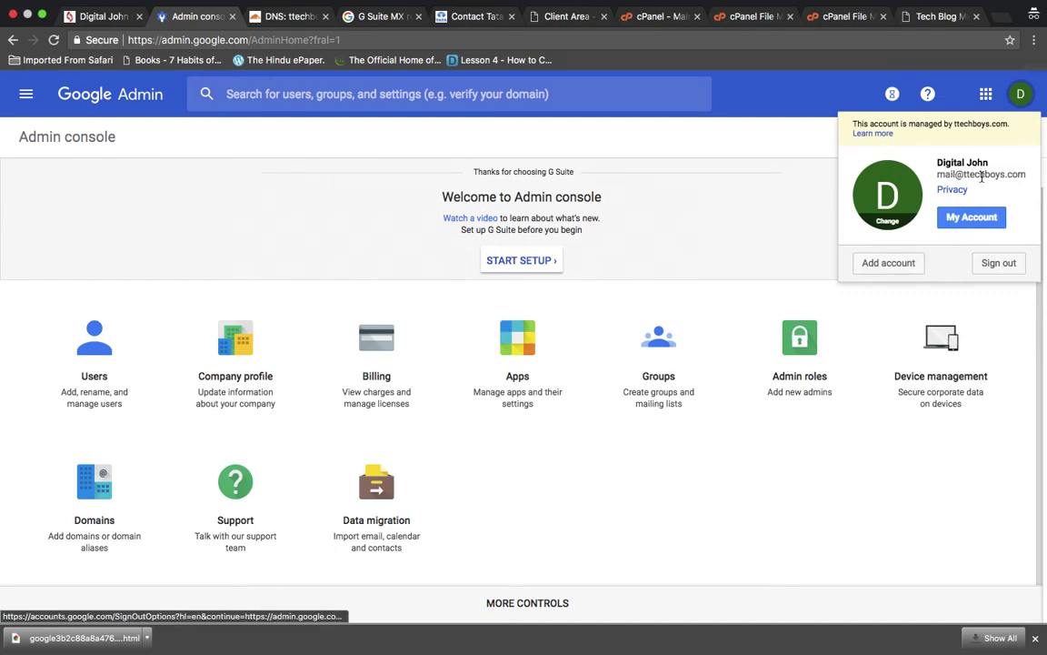
{"action": "double_click", "coordinate": [982, 176]}
{"action": "triple_click", "coordinate": [982, 176]}
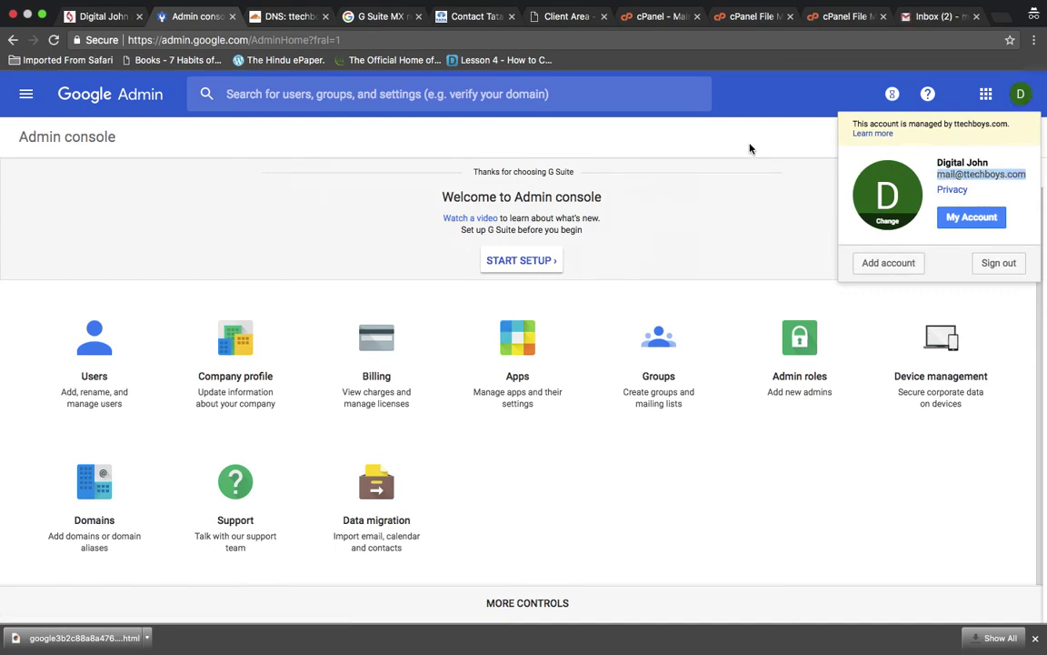
- Review the signed-in admin account's details and its e-mail address, then return to the Gmail inbox
{"action": "left_click", "coordinate": [676, 129]}
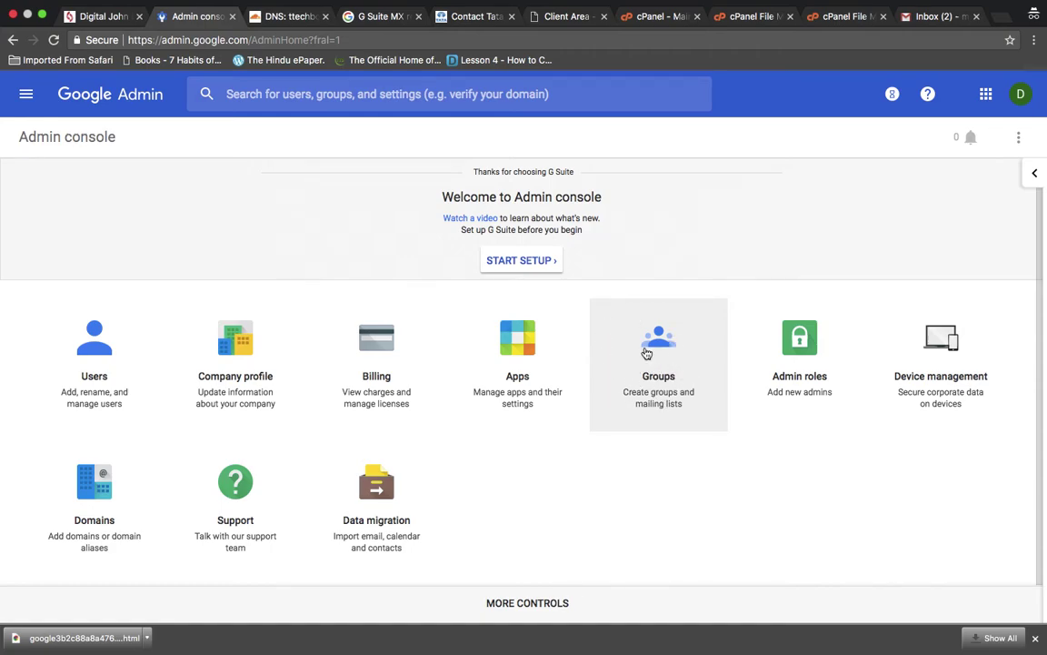
{"action": "left_click", "coordinate": [1021, 96]}
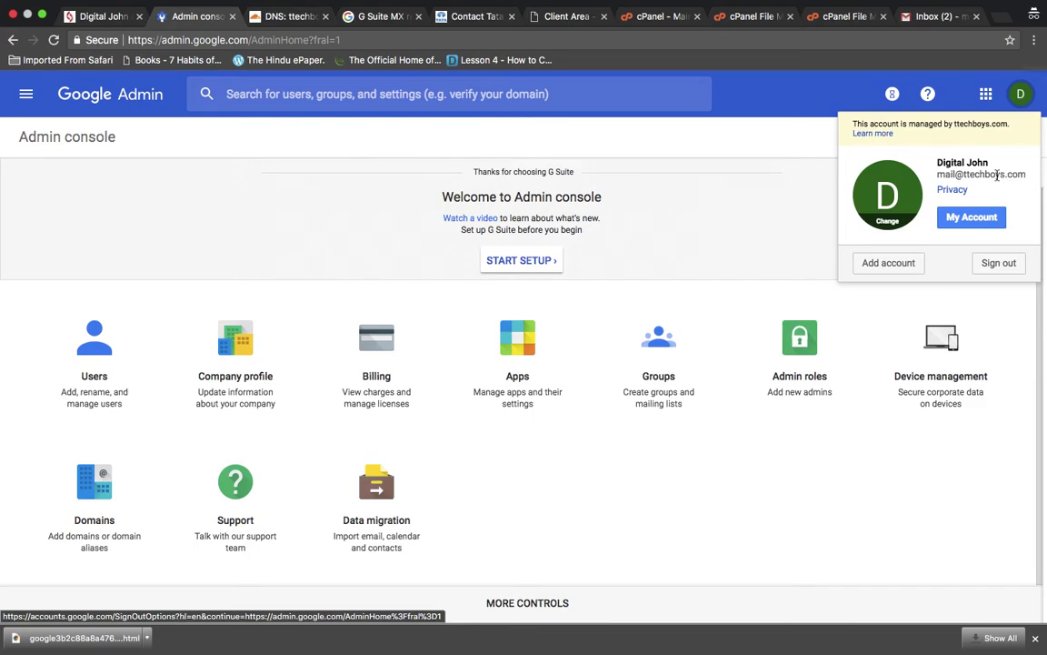
{"action": "left_click", "coordinate": [793, 205]}
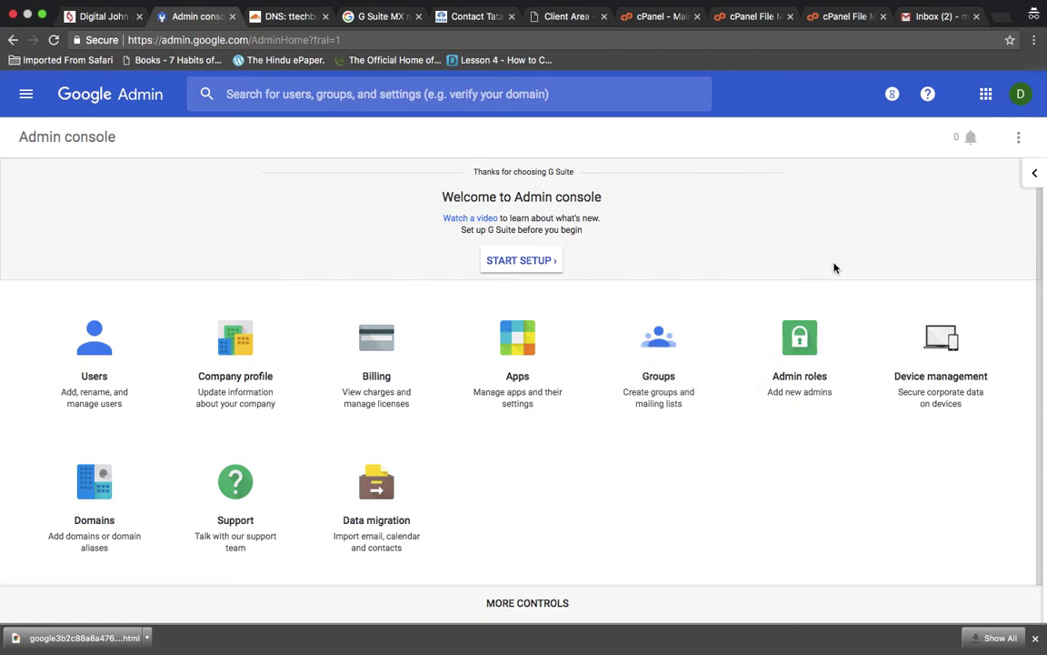
{"action": "left_click", "coordinate": [1021, 95]}
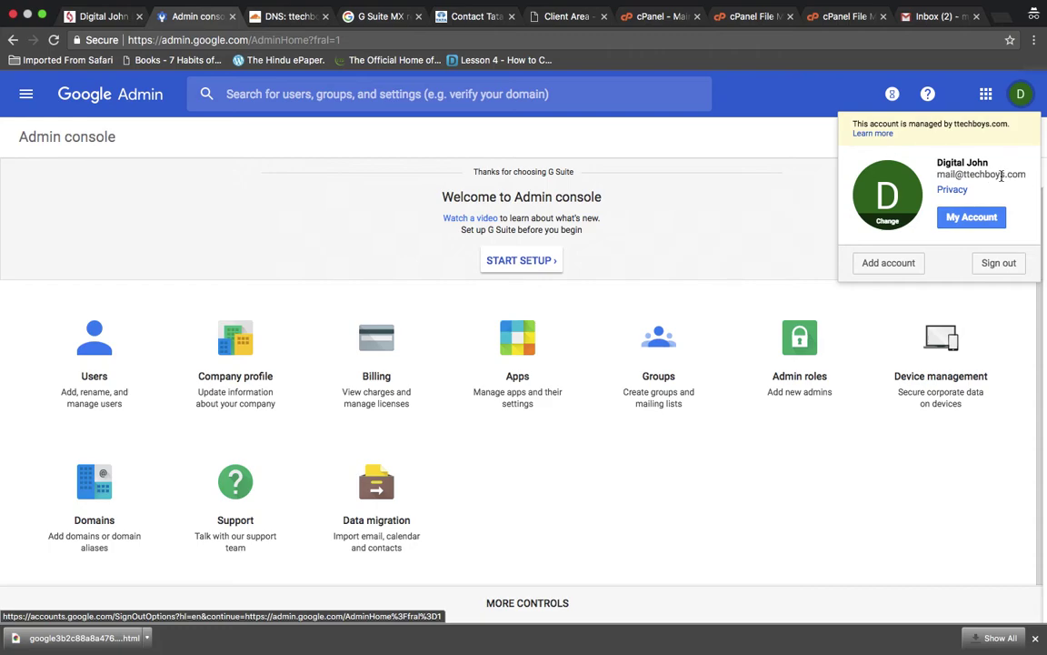
{"action": "left_click_drag", "start_coordinate": [981, 173], "coordinate": [783, 178]}
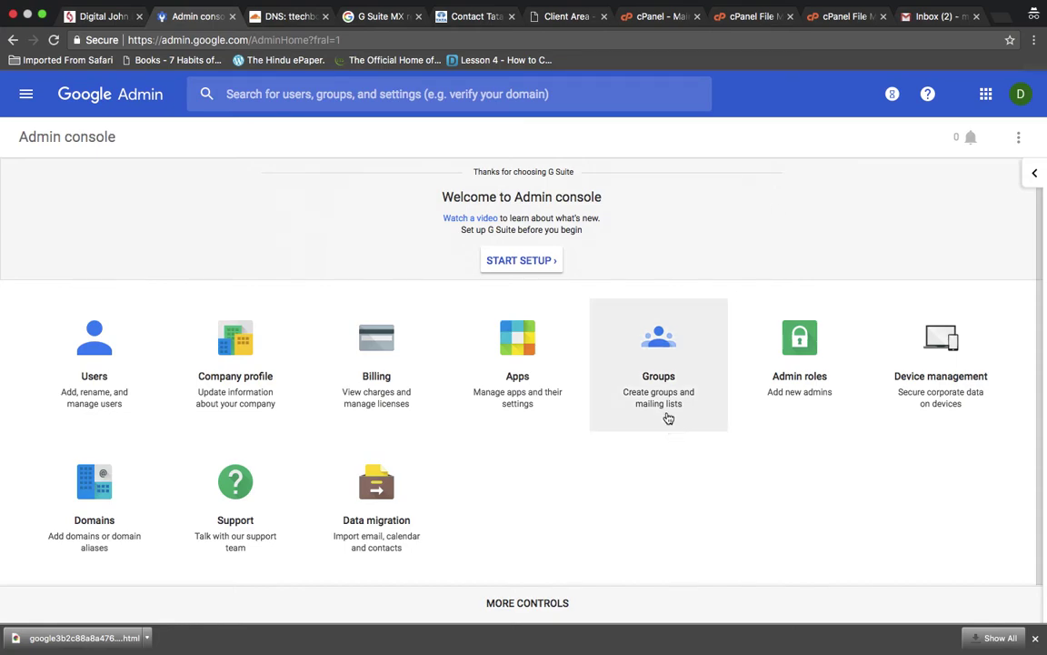
{"action": "left_click", "coordinate": [937, 17]}
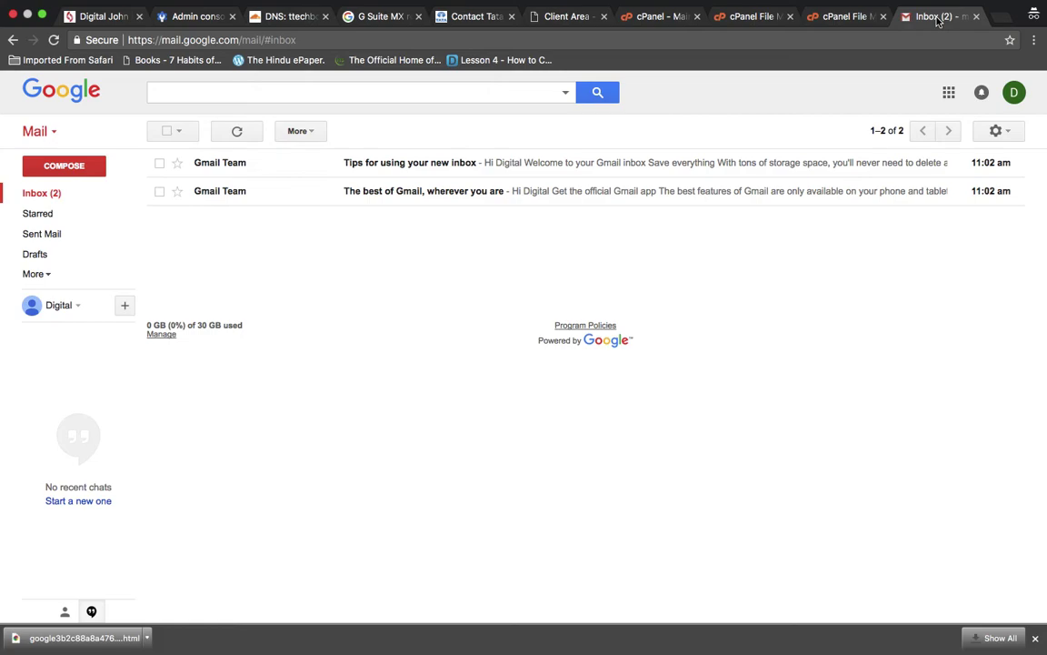
- Go back from Gmail to the Google Admin console home
{"action": "left_click", "coordinate": [196, 17]}
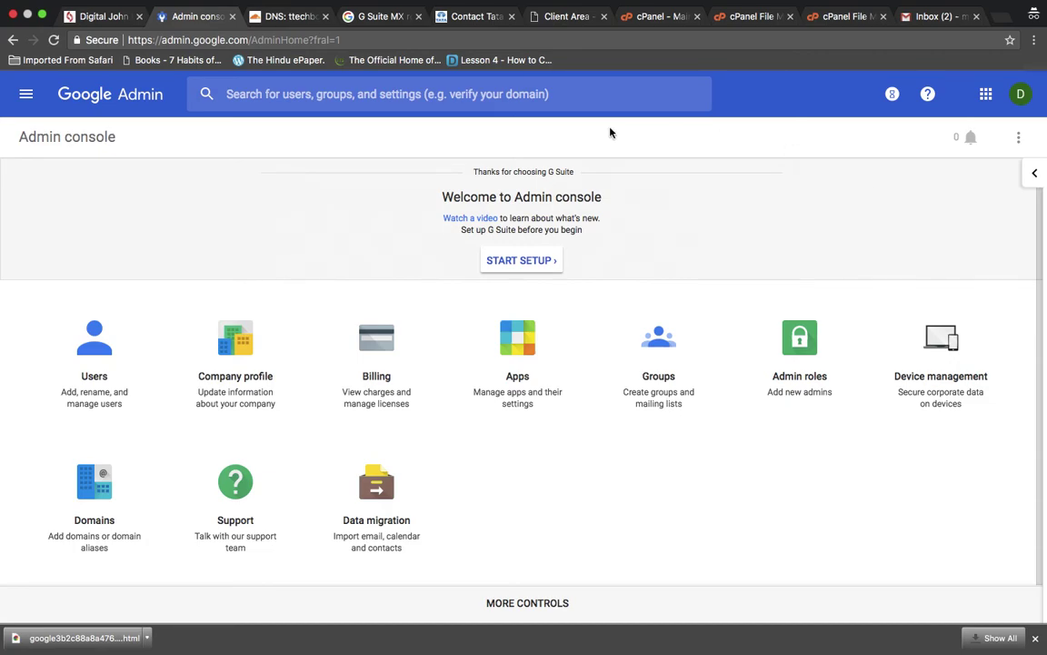
{"action": "left_click", "coordinate": [26, 93]}
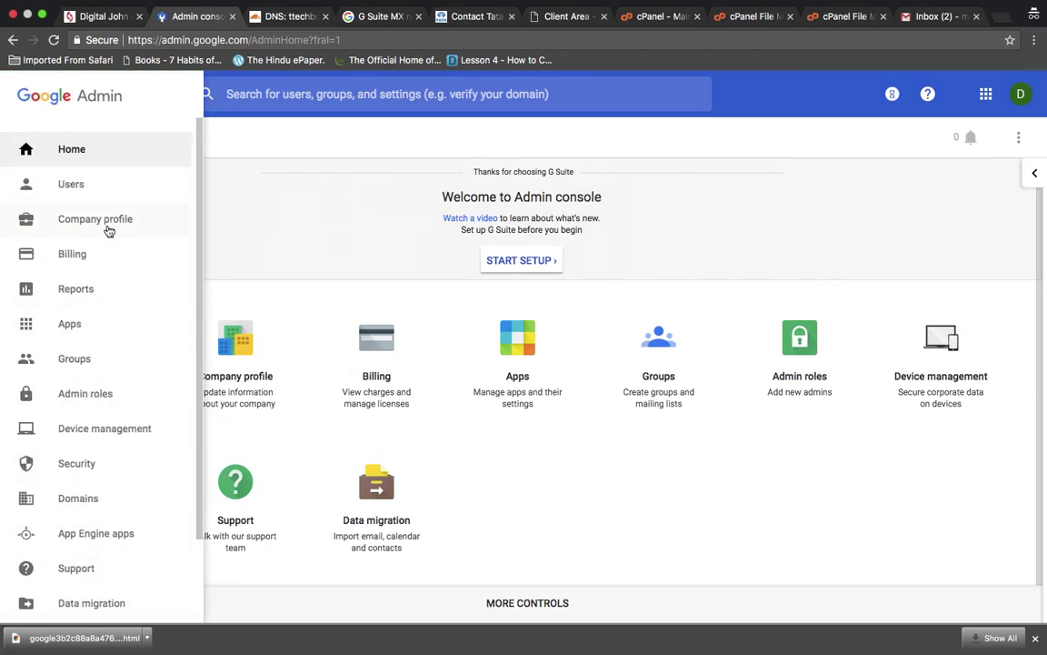
{"action": "right_click", "coordinate": [690, 468]}
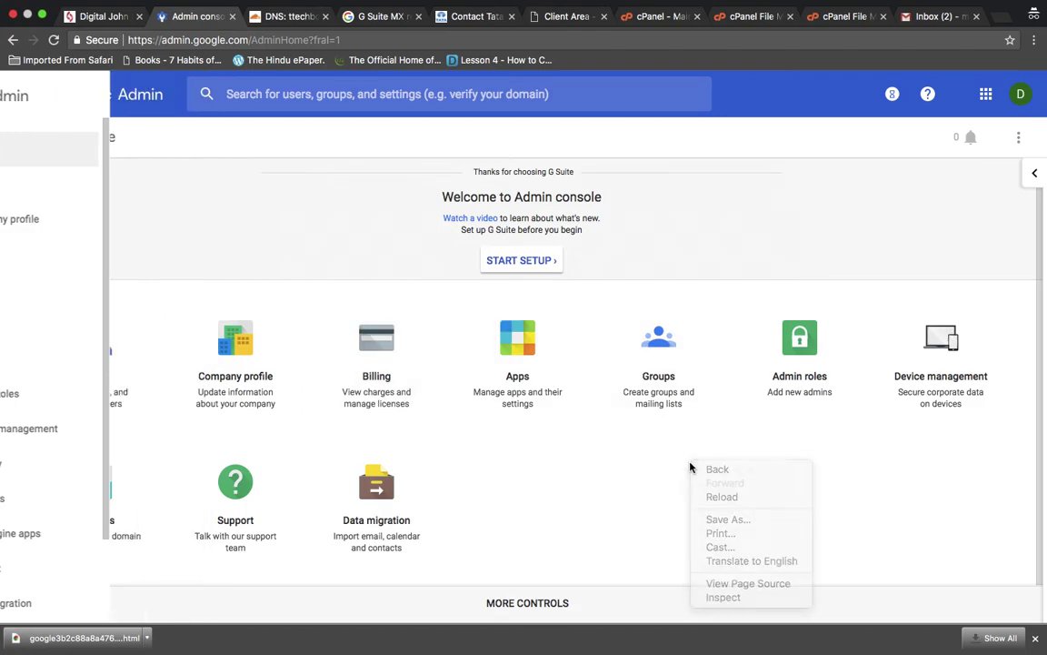
{"action": "left_click", "coordinate": [690, 467]}
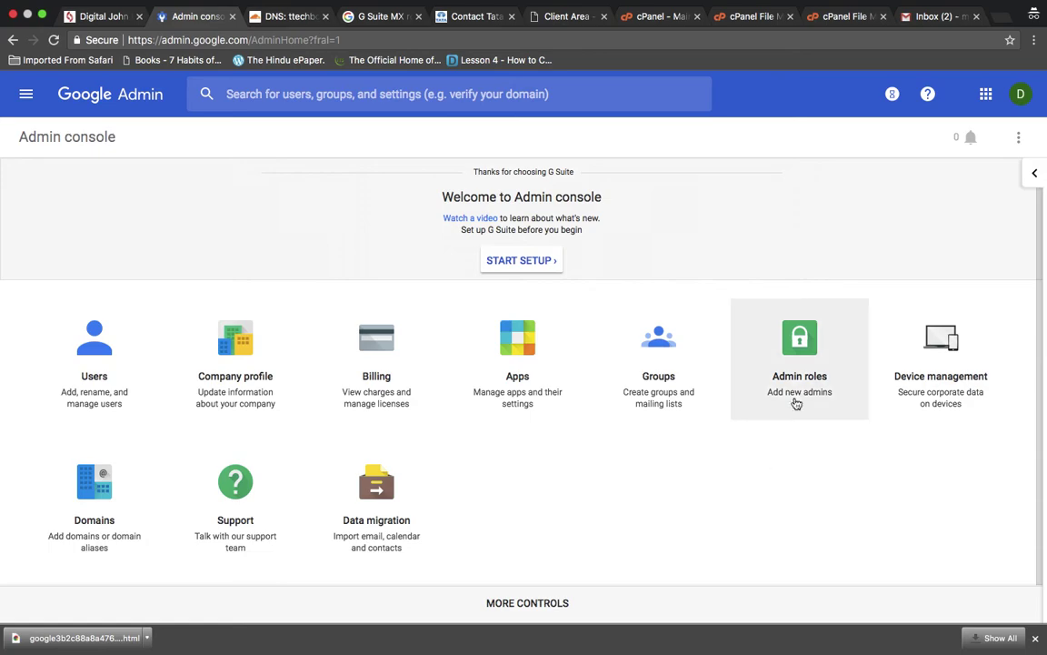
{"action": "scroll", "coordinate": [792, 502], "scroll_direction": "up", "scroll_amount": 1}
{"action": "scroll", "coordinate": [793, 509], "scroll_direction": "down", "scroll_amount": 1}
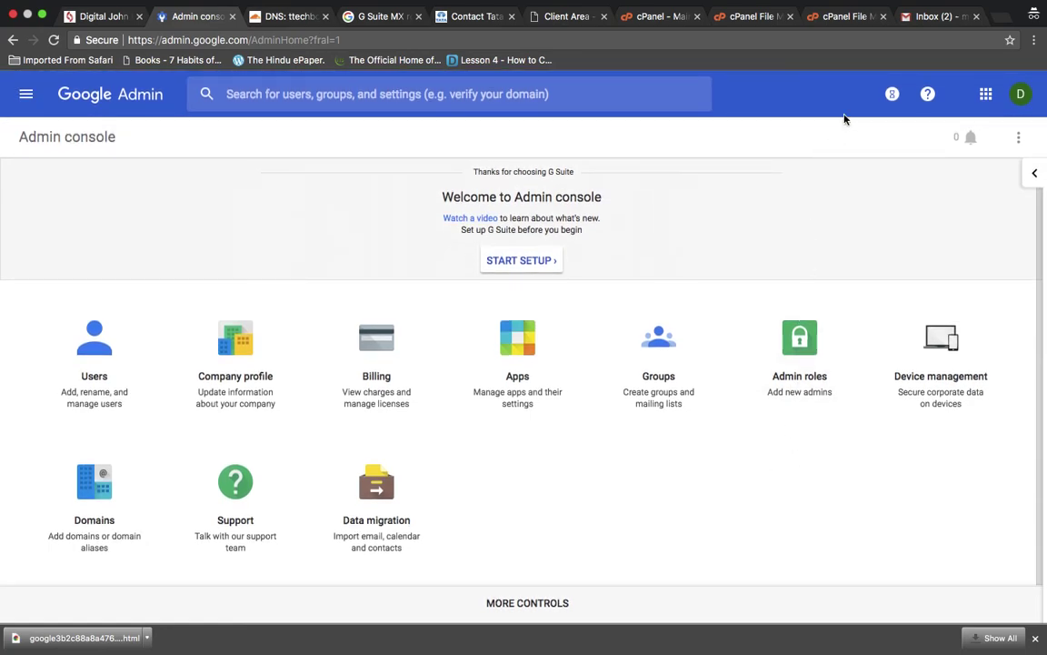
- Sign out of the current Gmail account from the account menu
{"action": "left_click", "coordinate": [909, 17]}
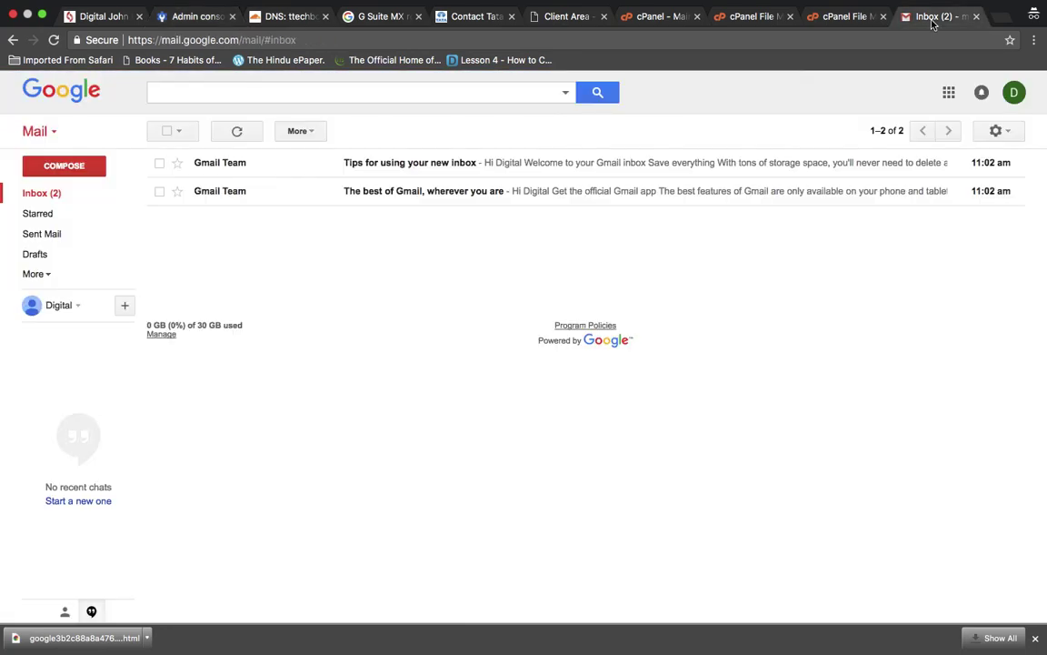
{"action": "left_click", "coordinate": [1014, 93]}
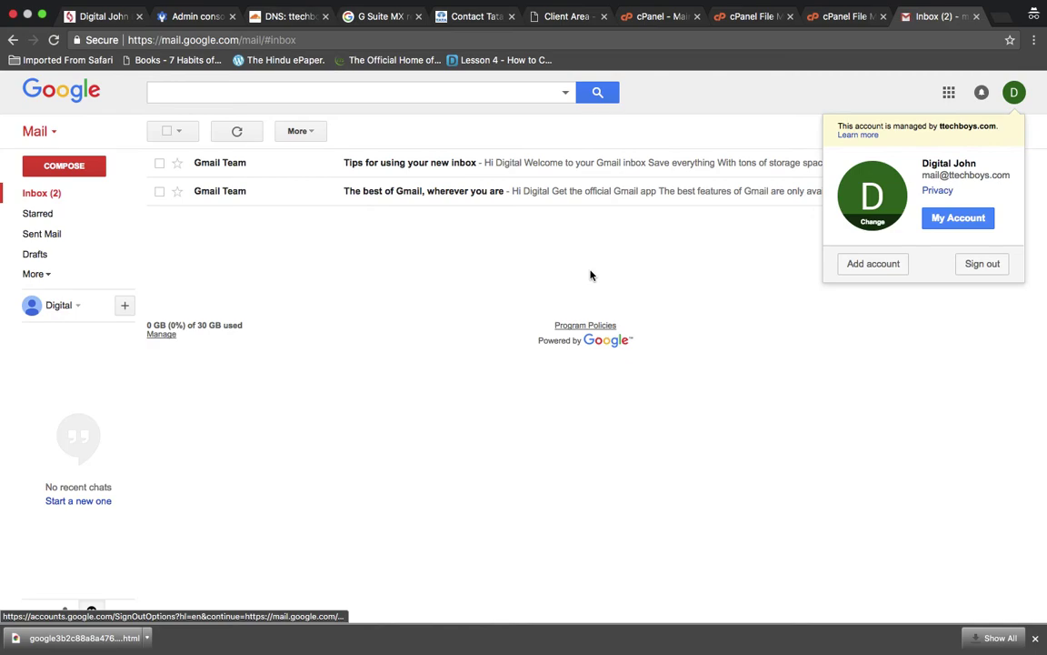
{"action": "left_click", "coordinate": [1017, 94]}
{"action": "left_click", "coordinate": [1016, 96]}
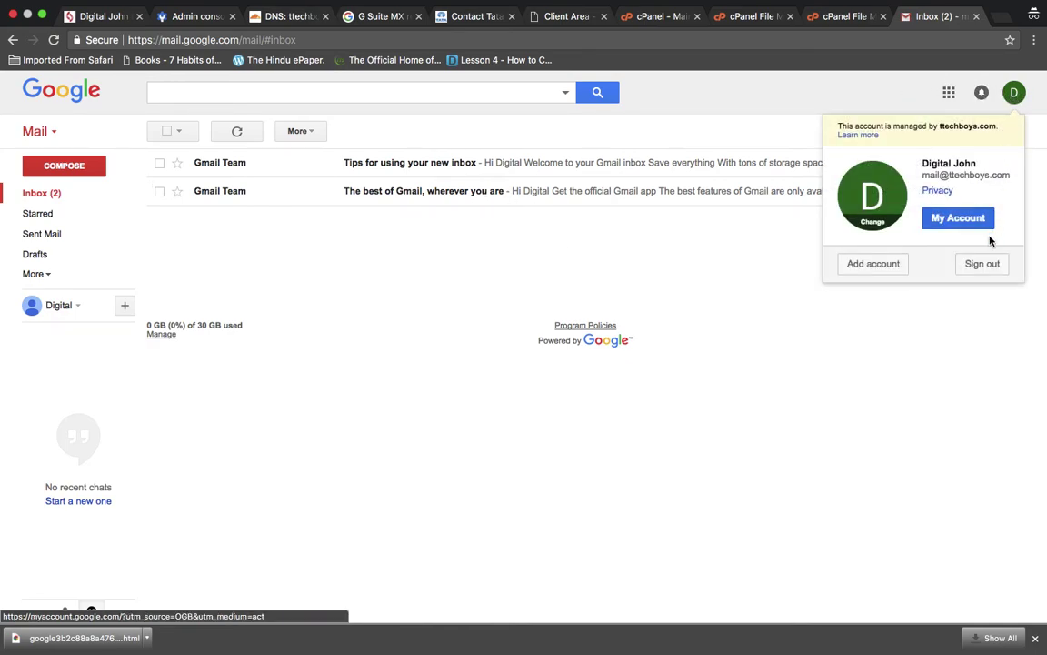
{"action": "left_click", "coordinate": [982, 263]}
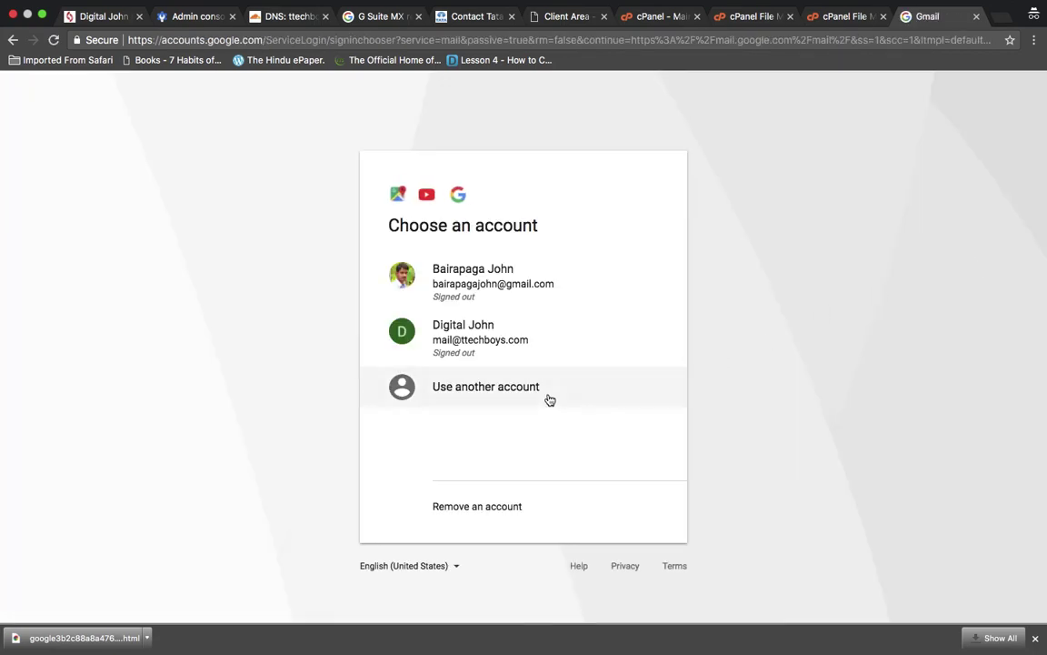
- Sign in with another account using the ttechboys.com admin e-mail and its password
{"action": "left_click", "coordinate": [495, 396]}
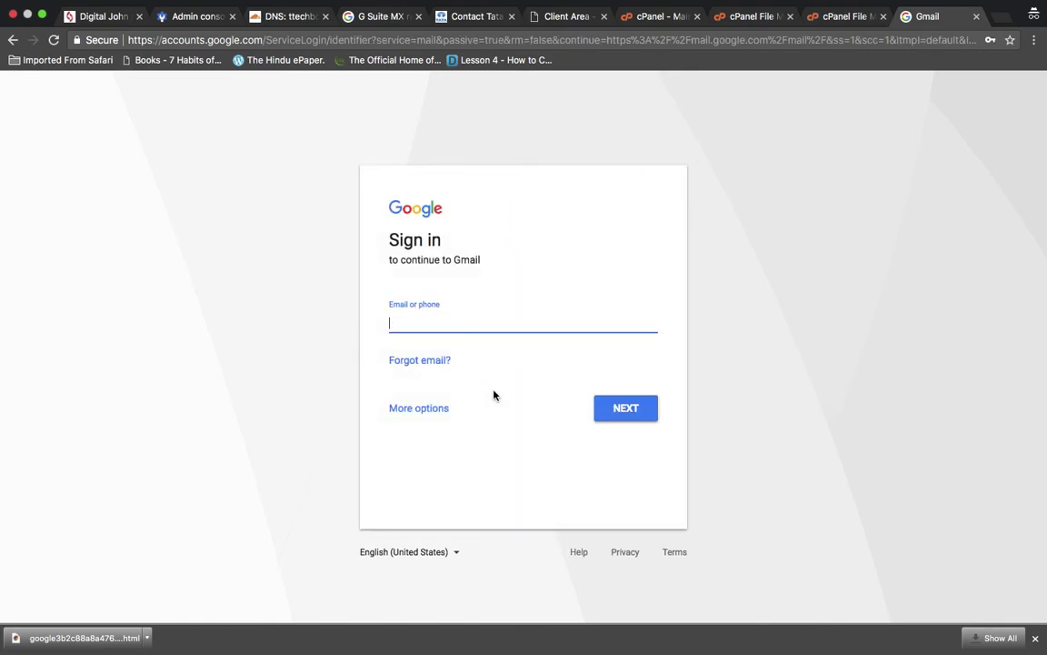
{"action": "key", "text": "Return"}
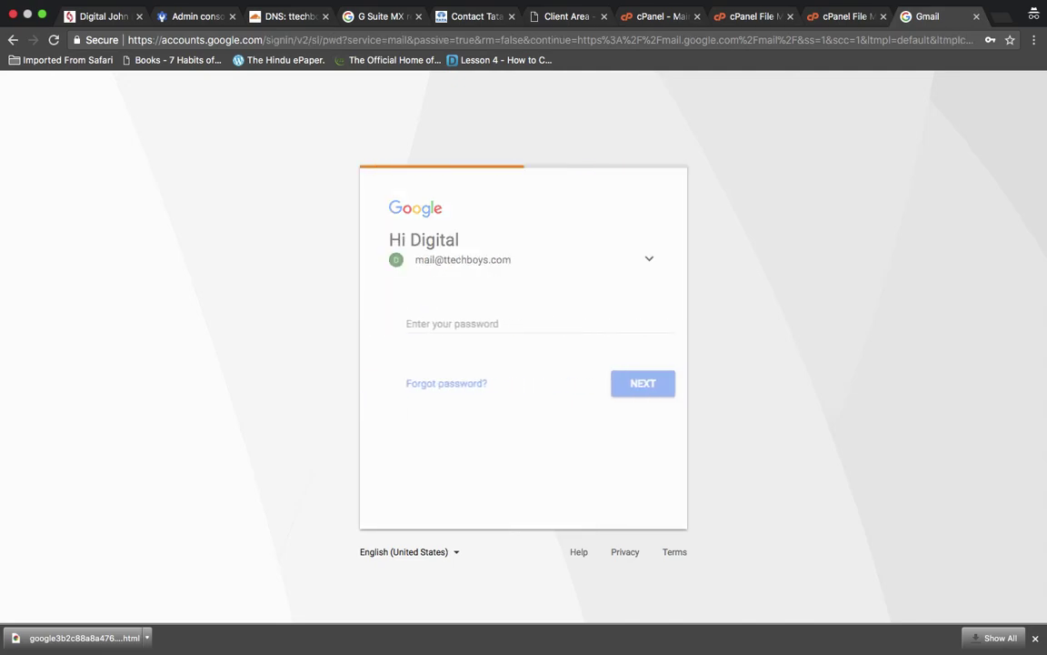
{"action": "type", "text": "••••••••"}
{"action": "key", "text": "Return"}
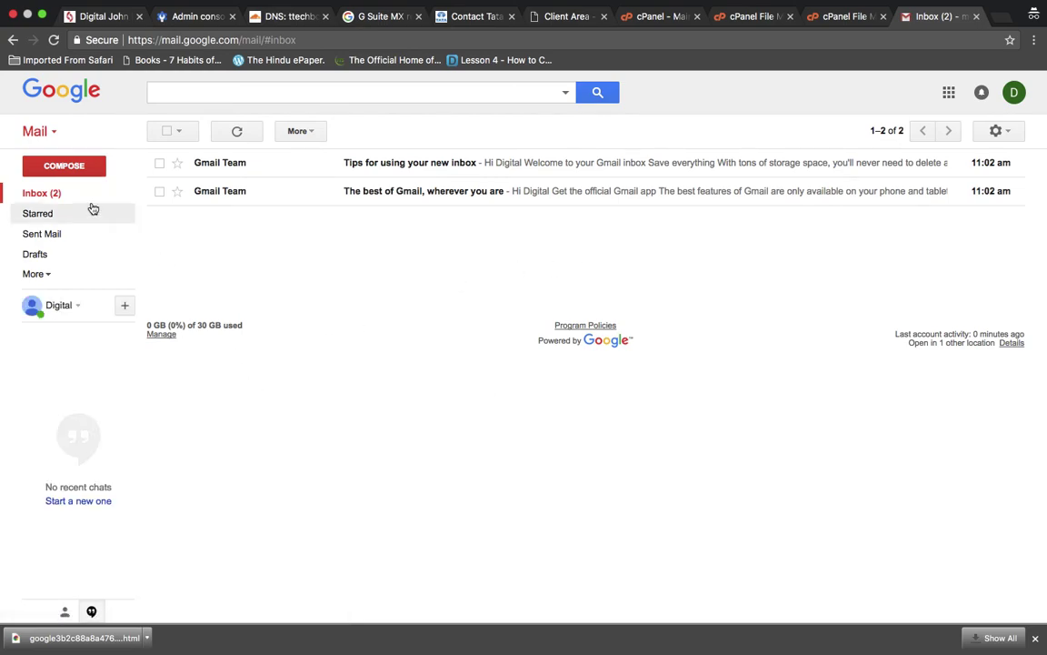
{"action": "left_click", "coordinate": [89, 169]}
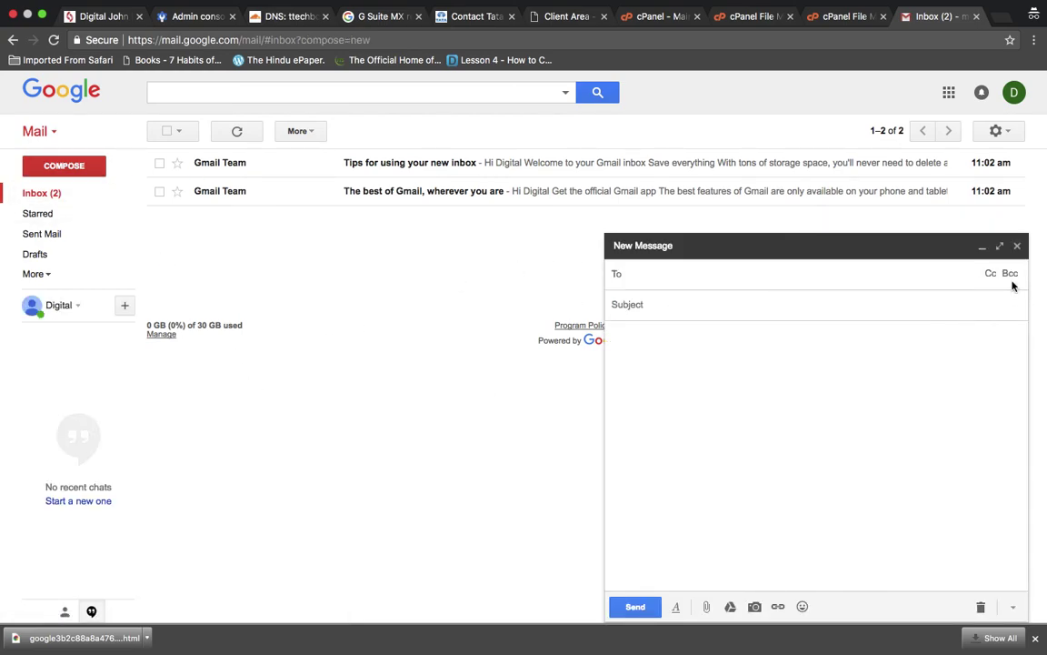
{"action": "left_click", "coordinate": [1018, 245]}
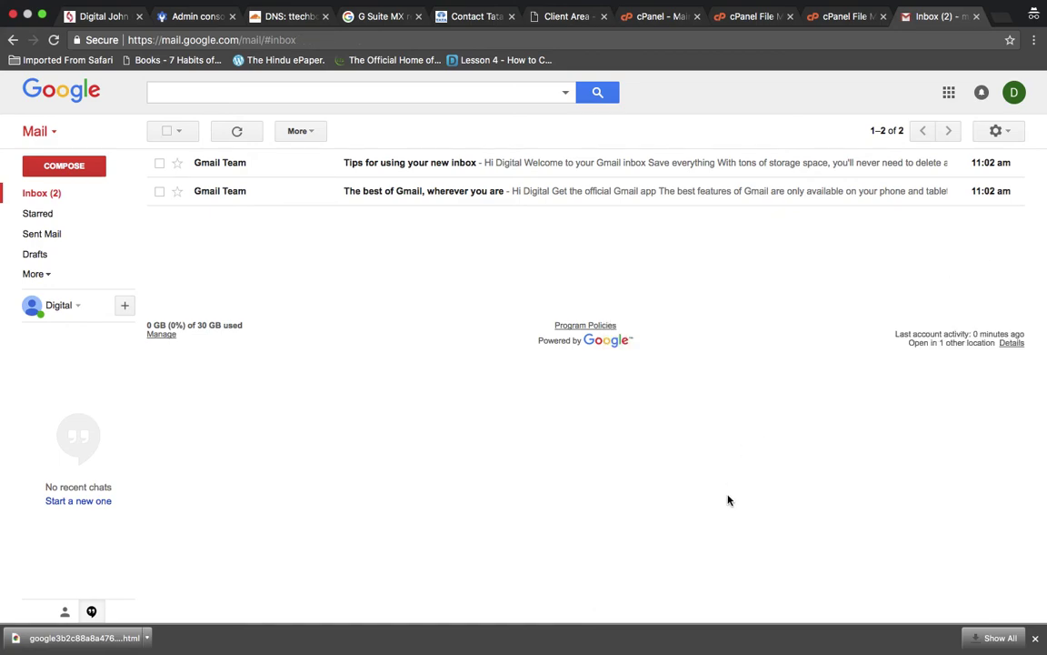
{"action": "left_click", "coordinate": [1014, 94]}
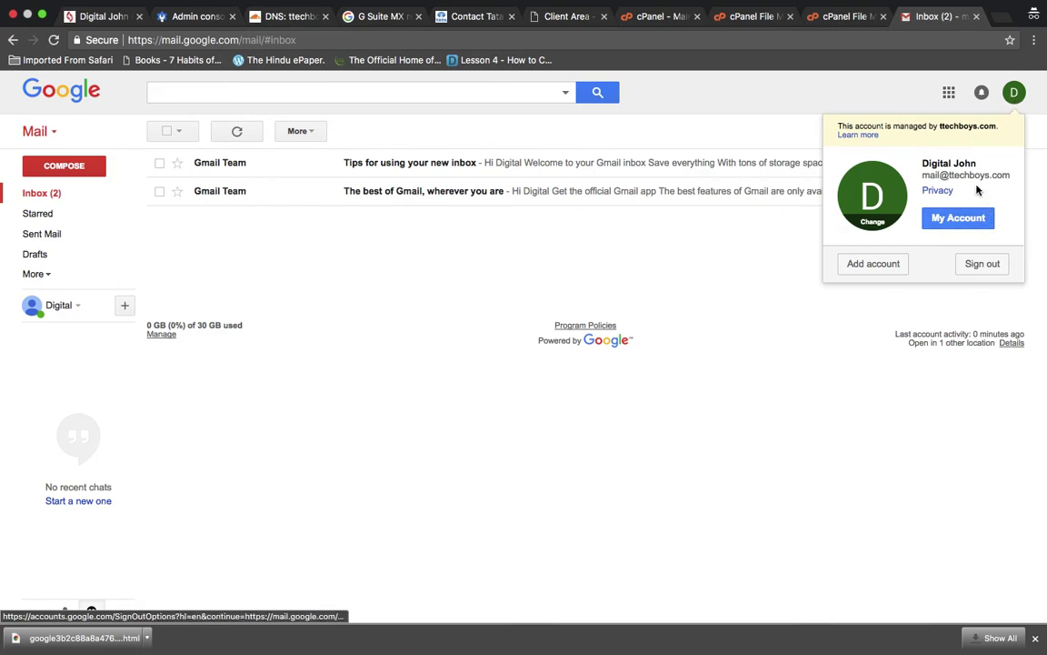
{"action": "triple_click", "coordinate": [965, 175]}
{"action": "left_click", "coordinate": [964, 179]}
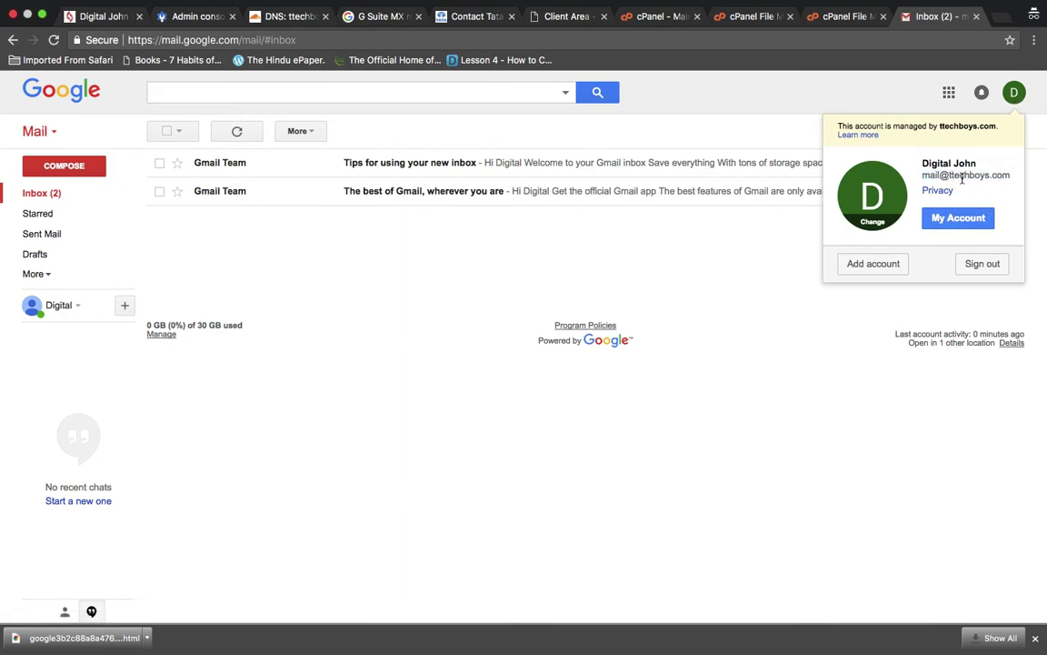
{"action": "triple_click", "coordinate": [951, 175]}
{"action": "left_click", "coordinate": [962, 179]}
{"action": "triple_click", "coordinate": [962, 179]}
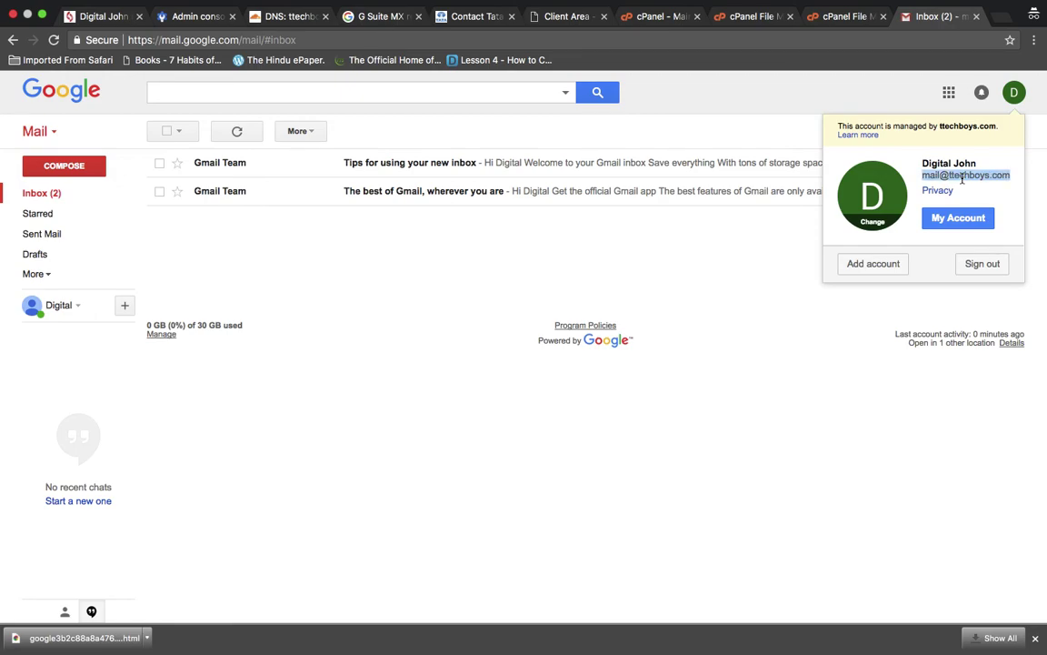
{"action": "left_click", "coordinate": [811, 381]}
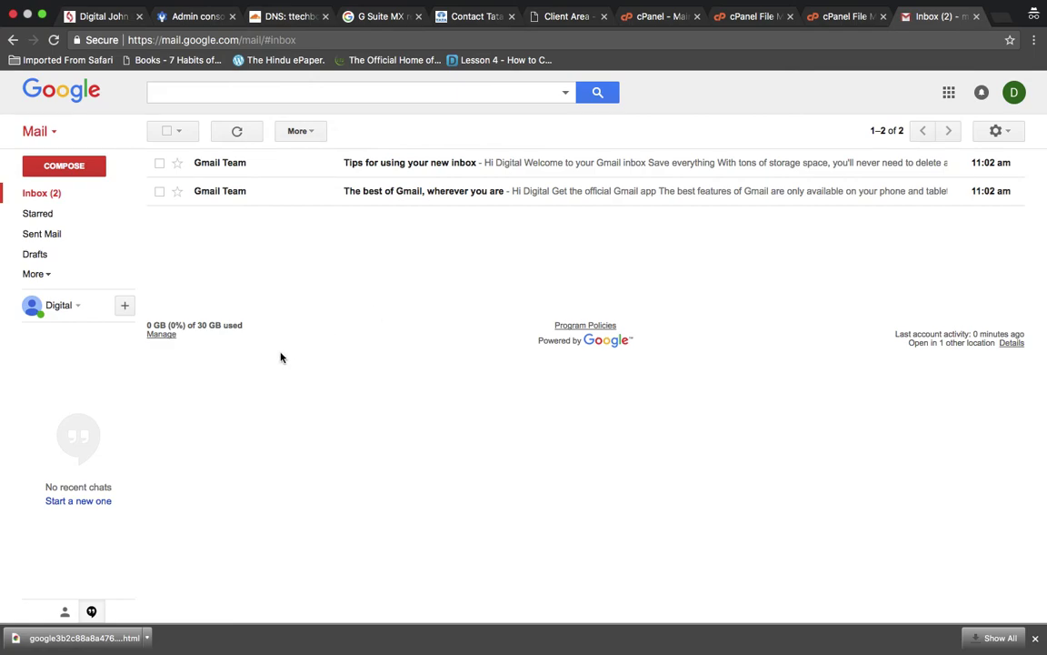
{"action": "triple_click", "coordinate": [198, 326]}
{"action": "left_click", "coordinate": [206, 325]}
{"action": "triple_click", "coordinate": [205, 324]}
{"action": "left_click", "coordinate": [229, 331]}
- Browse the full Google apps launcher grid, including the extra apps, then dismiss it
{"action": "left_click", "coordinate": [948, 92]}
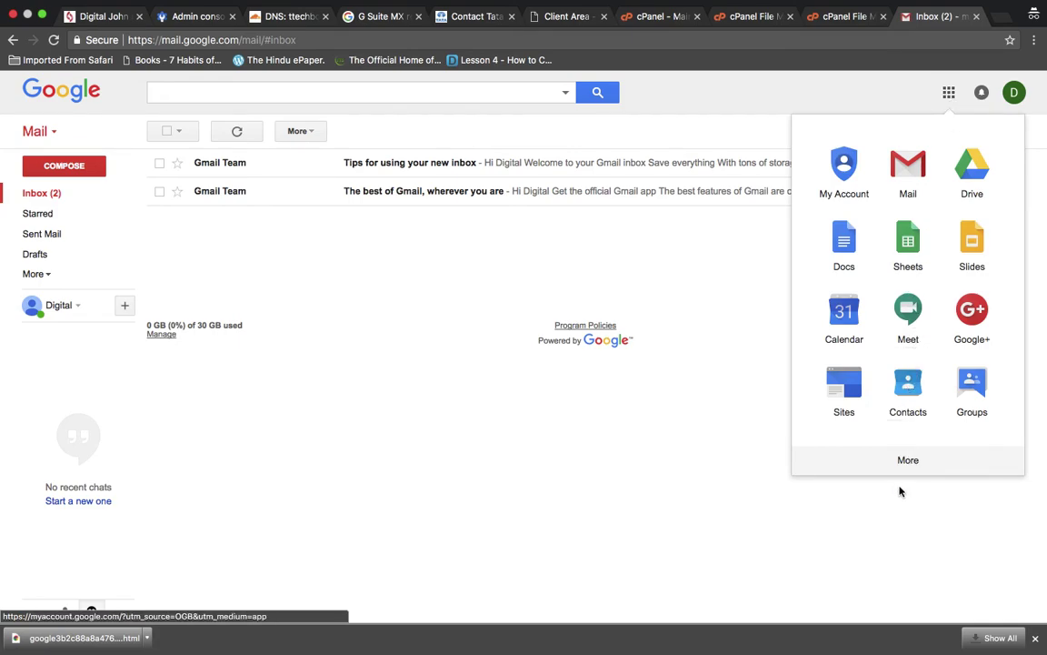
{"action": "left_click", "coordinate": [950, 94]}
{"action": "left_click", "coordinate": [950, 94]}
{"action": "left_click", "coordinate": [909, 461]}
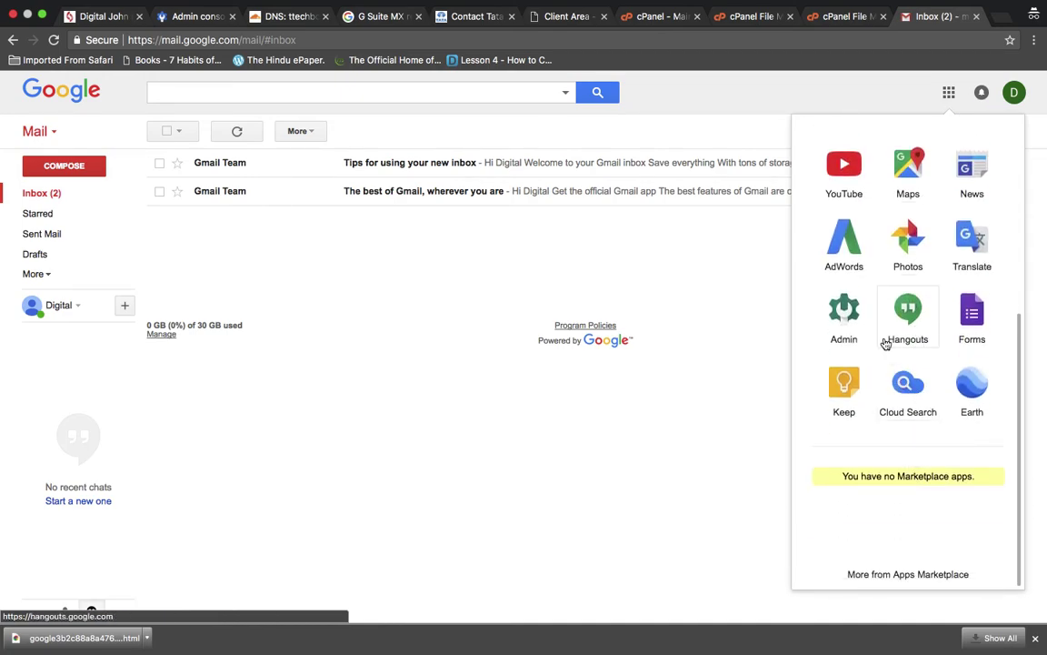
{"action": "scroll", "coordinate": [885, 344], "scroll_direction": "up", "scroll_amount": 5}
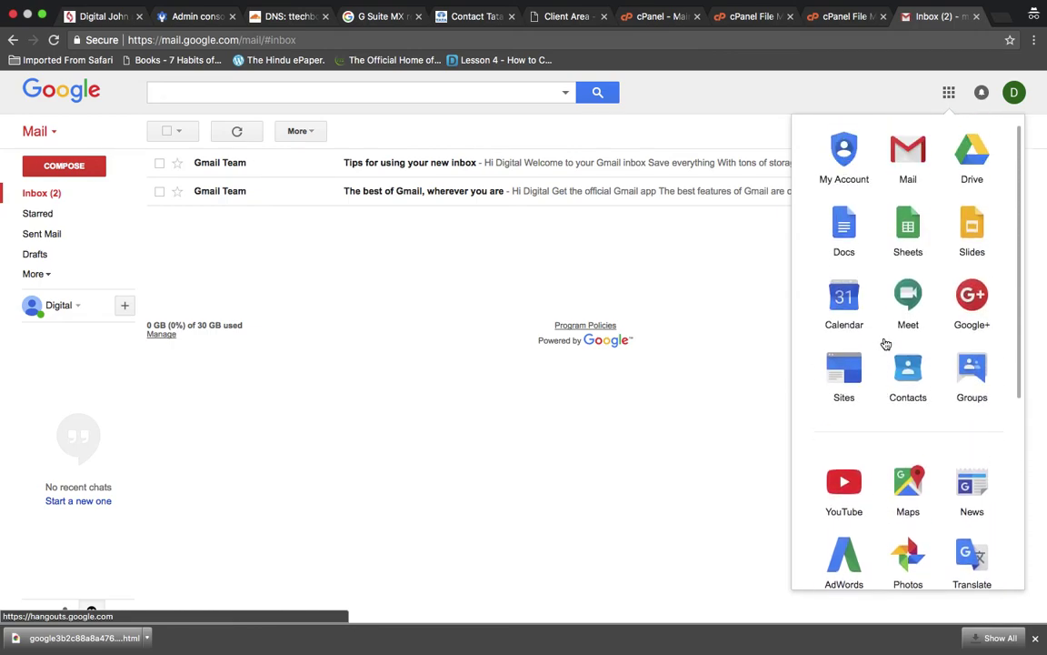
{"action": "scroll", "coordinate": [886, 343], "scroll_direction": "down", "scroll_amount": 4}
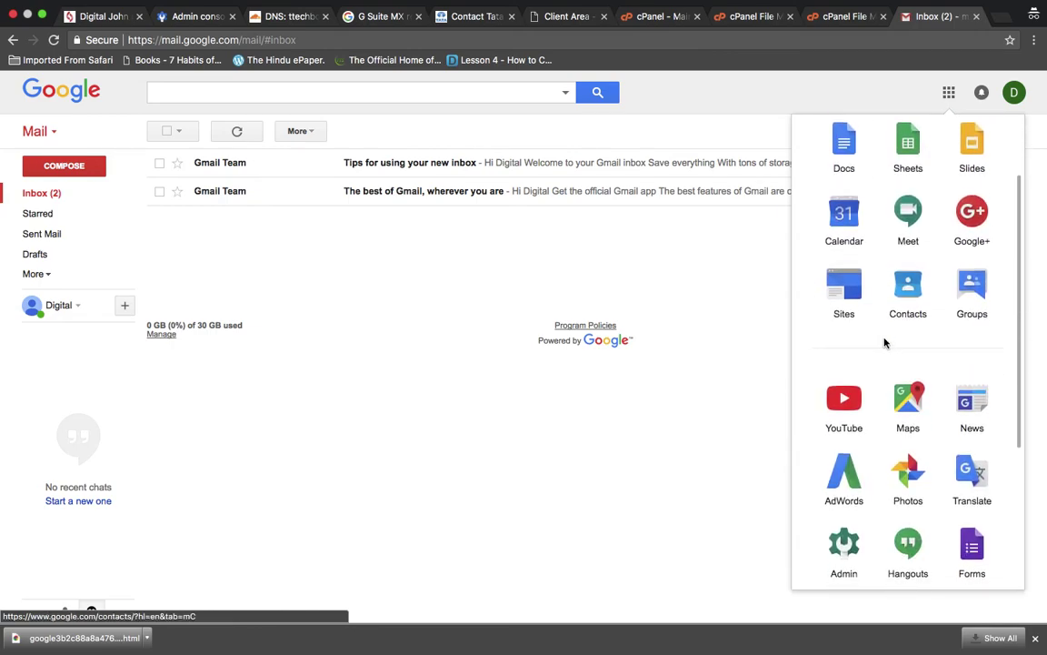
{"action": "scroll", "coordinate": [885, 344], "scroll_direction": "down", "scroll_amount": 2}
{"action": "scroll", "coordinate": [886, 343], "scroll_direction": "up", "scroll_amount": 2}
{"action": "scroll", "coordinate": [886, 344], "scroll_direction": "down", "scroll_amount": 3}
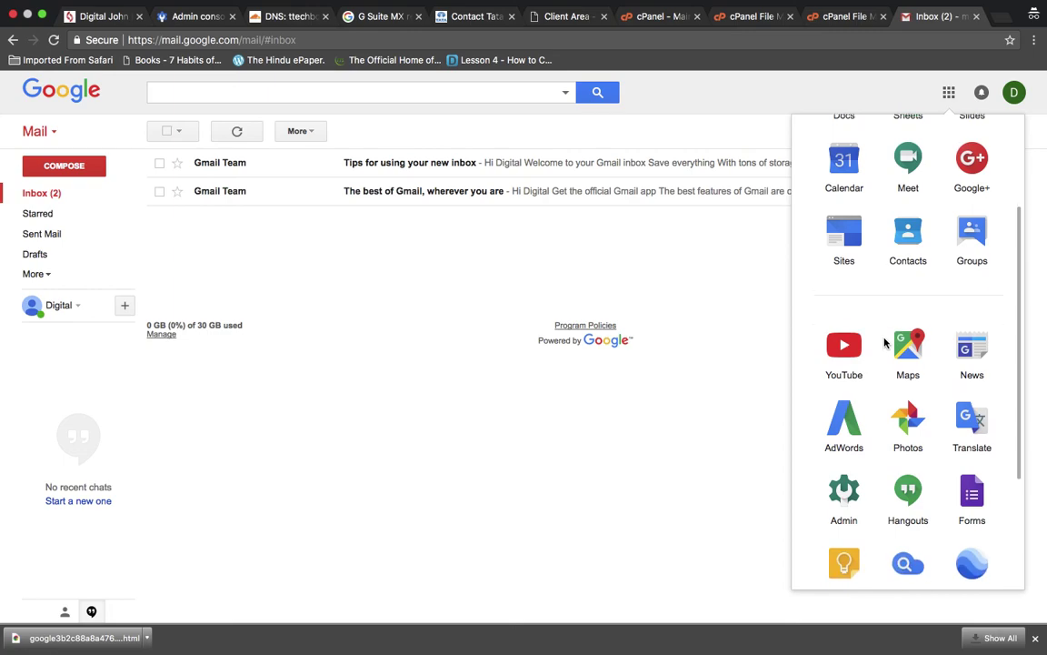
{"action": "scroll", "coordinate": [885, 344], "scroll_direction": "up", "scroll_amount": 4}
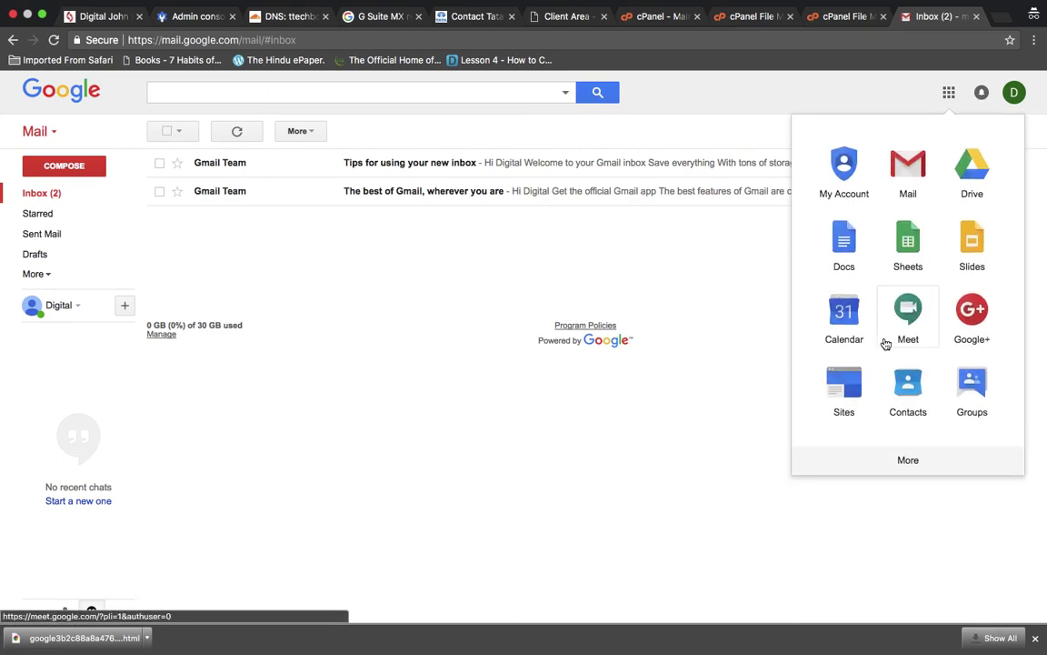
{"action": "left_click", "coordinate": [634, 447]}
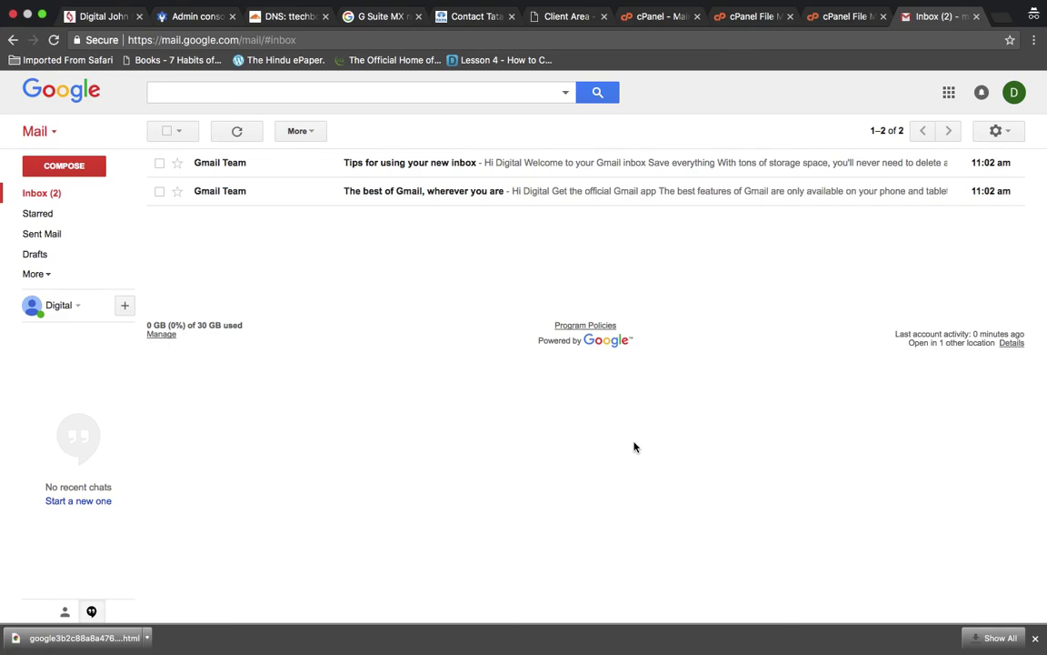
- Highlight the 0 GB of 30 GB storage usage line in Gmail
{"action": "triple_click", "coordinate": [200, 324]}
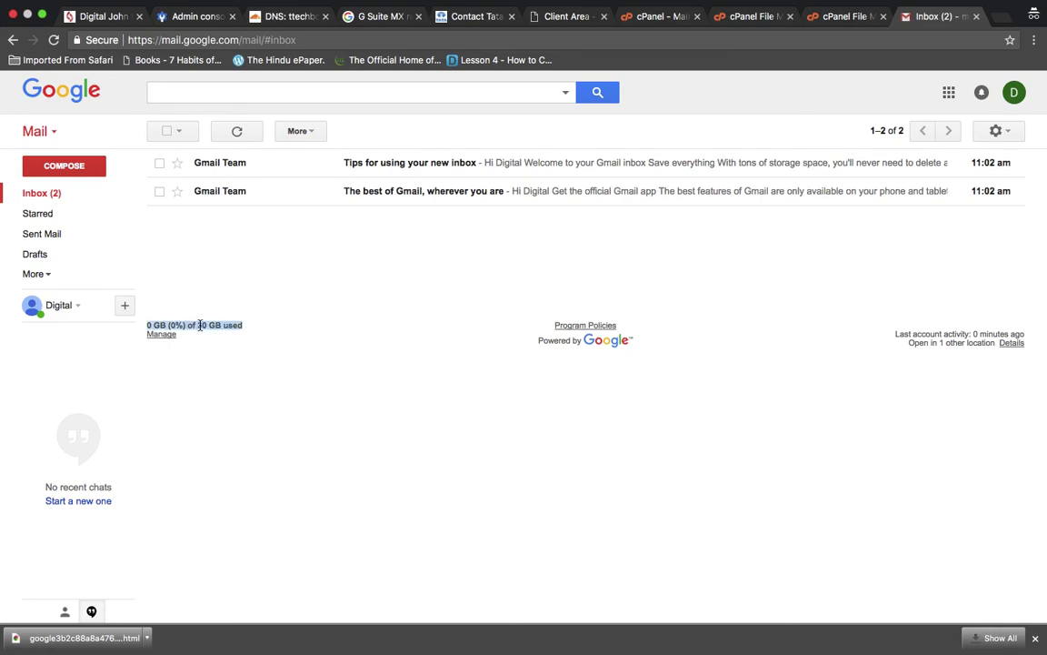
{"action": "left_click", "coordinate": [201, 325]}
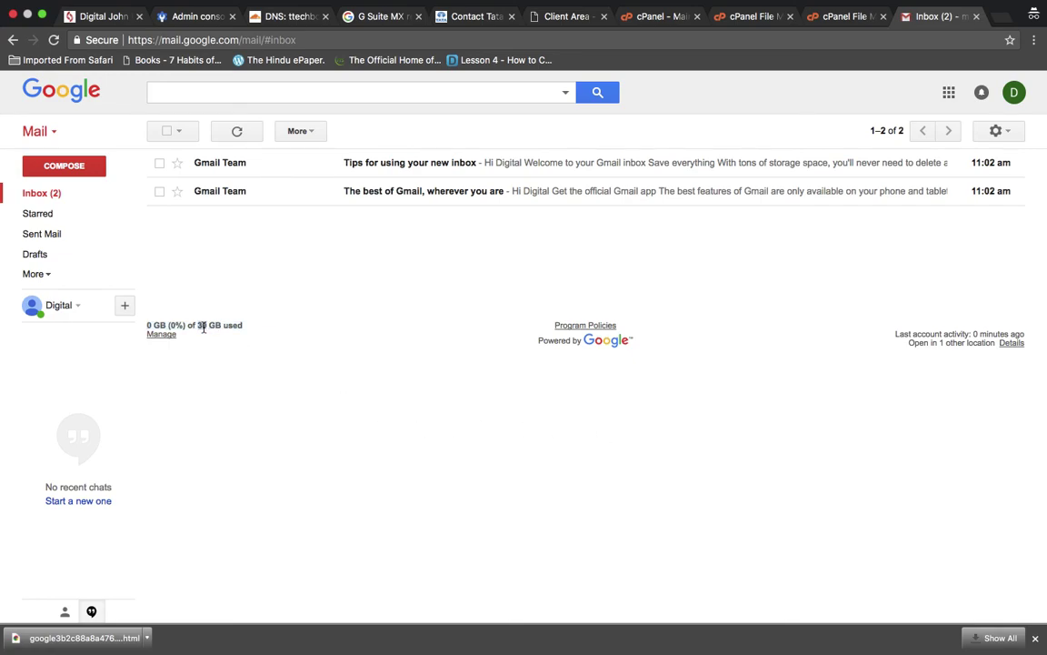
{"action": "triple_click", "coordinate": [203, 326]}
{"action": "left_click", "coordinate": [227, 325]}
{"action": "triple_click", "coordinate": [204, 324]}
{"action": "left_click", "coordinate": [204, 325]}
{"action": "triple_click", "coordinate": [204, 324]}
{"action": "left_click", "coordinate": [257, 334]}
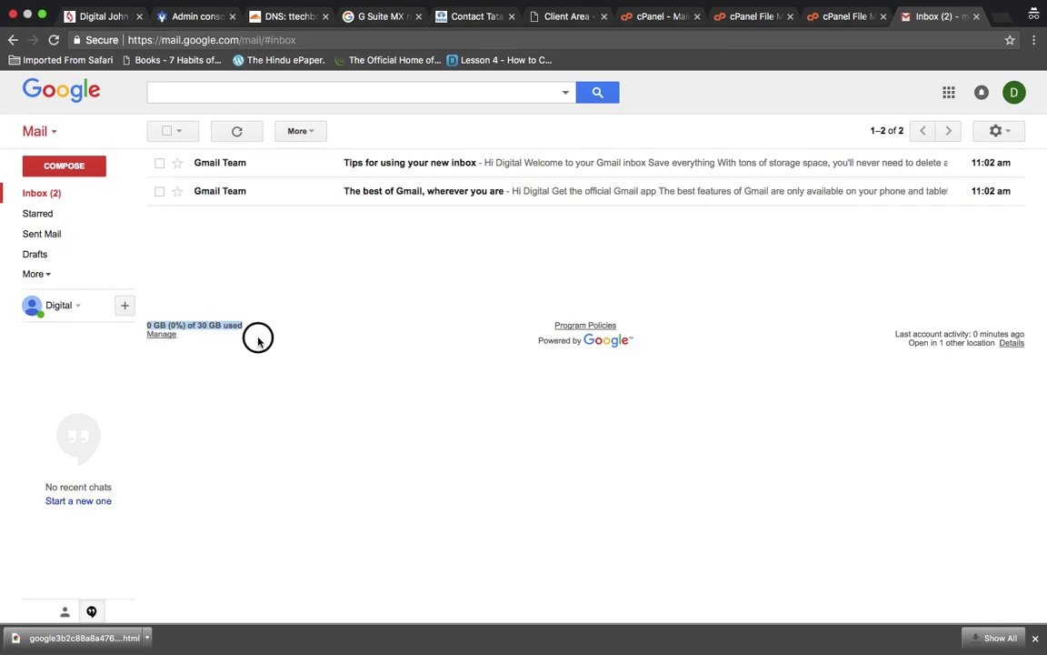
{"action": "triple_click", "coordinate": [193, 324]}
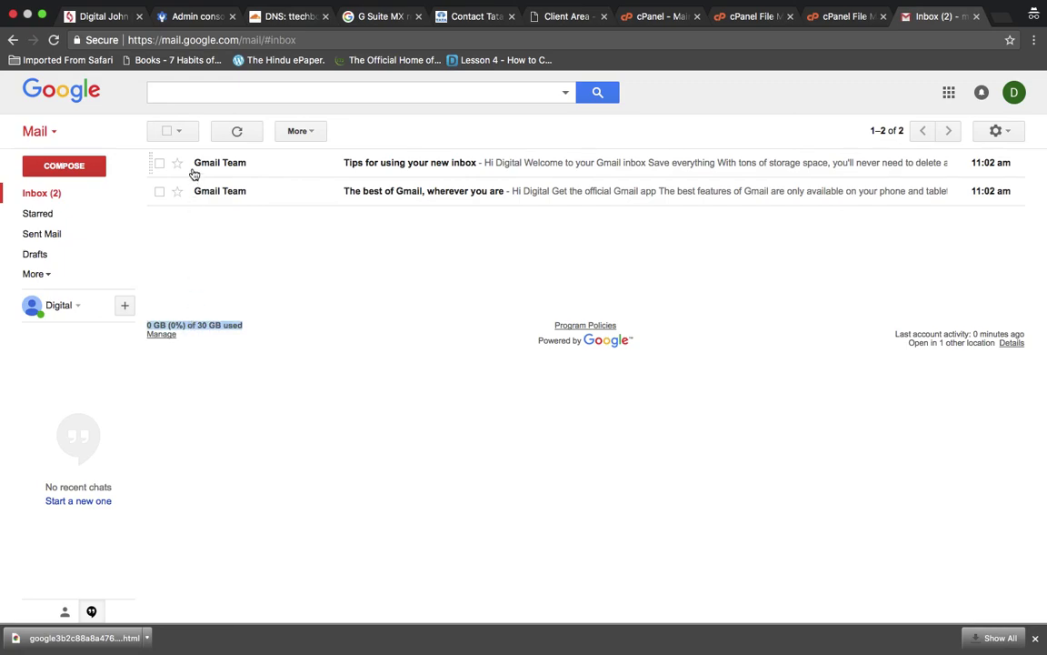
- Glance at the Admin console, then return to Gmail and show the account's details
{"action": "left_click", "coordinate": [200, 14]}
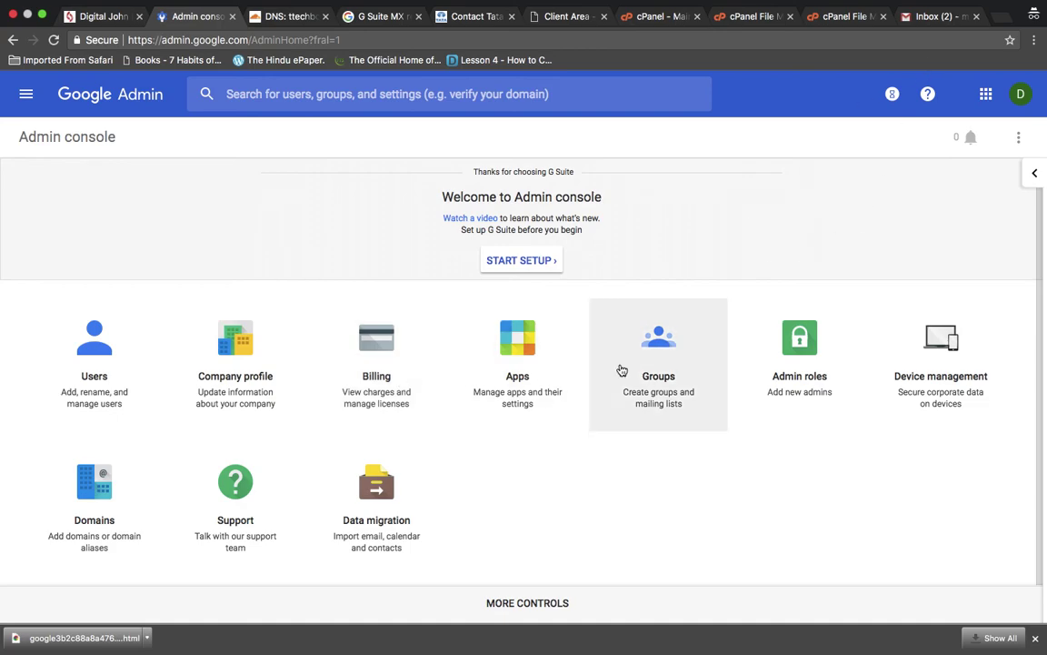
{"action": "left_click", "coordinate": [909, 16]}
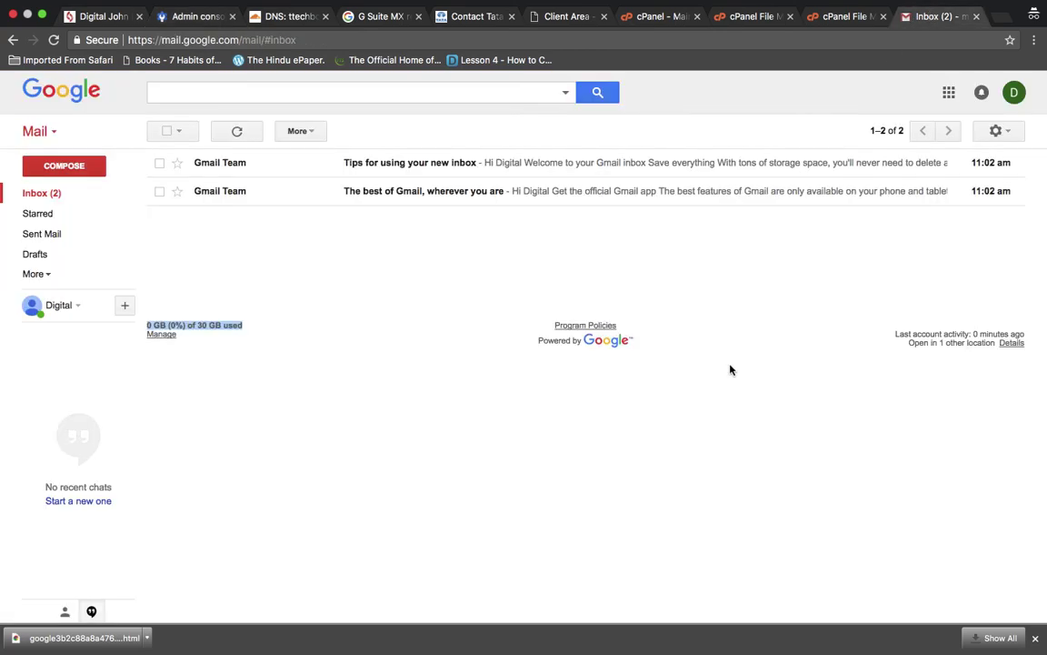
{"action": "left_click", "coordinate": [1014, 102]}
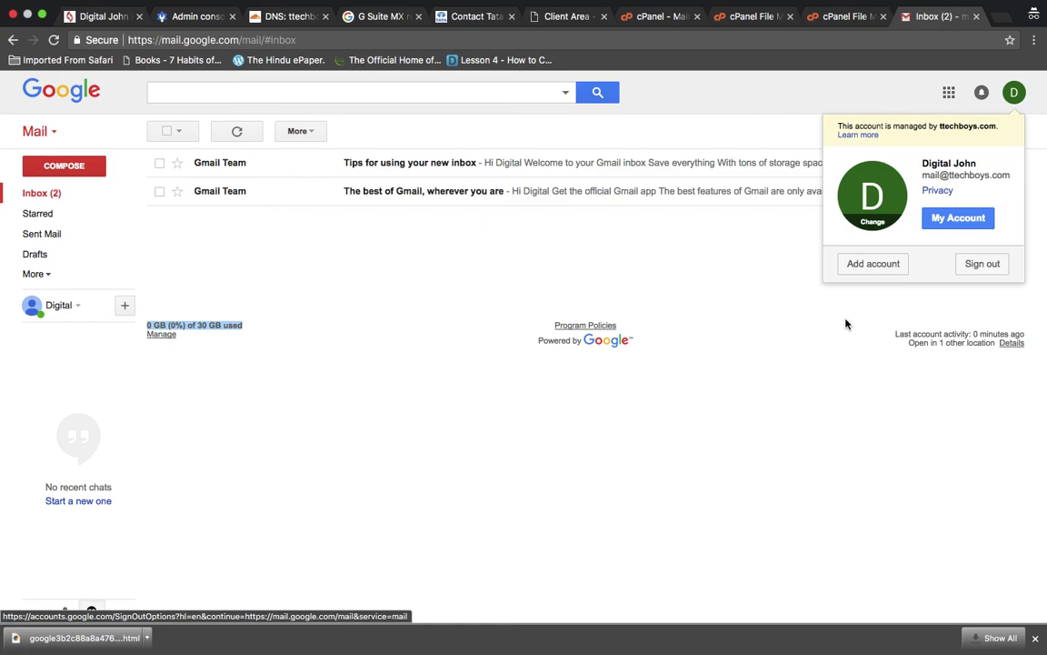
- In the MX record tab, load google.co.in and search for shivaami
{"action": "left_click", "coordinate": [723, 427]}
{"action": "left_click", "coordinate": [380, 17]}
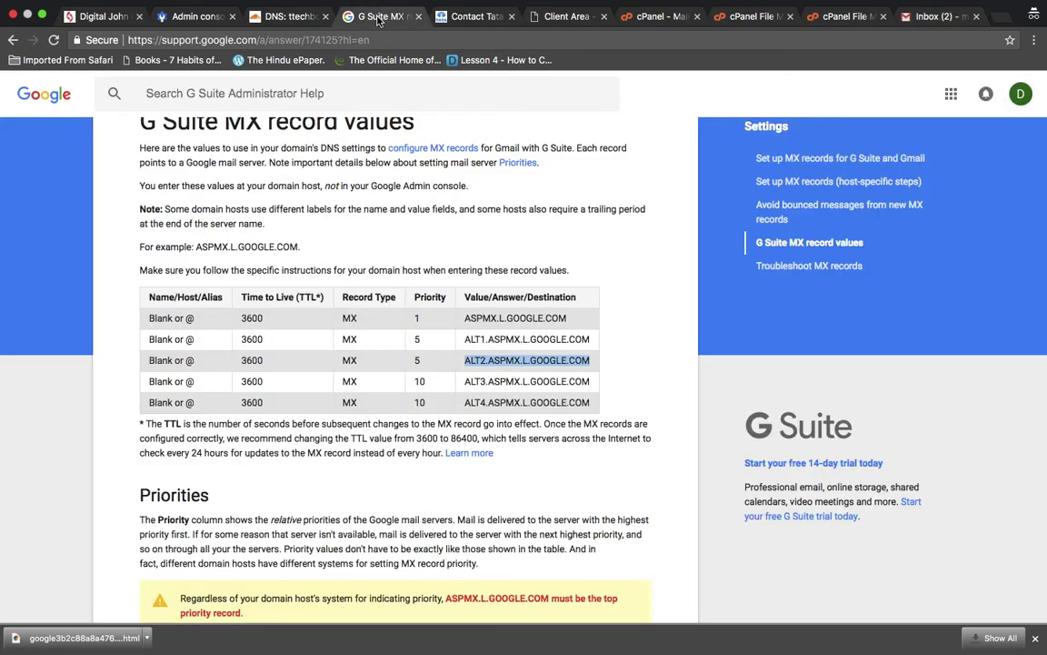
{"action": "left_click", "coordinate": [444, 43]}
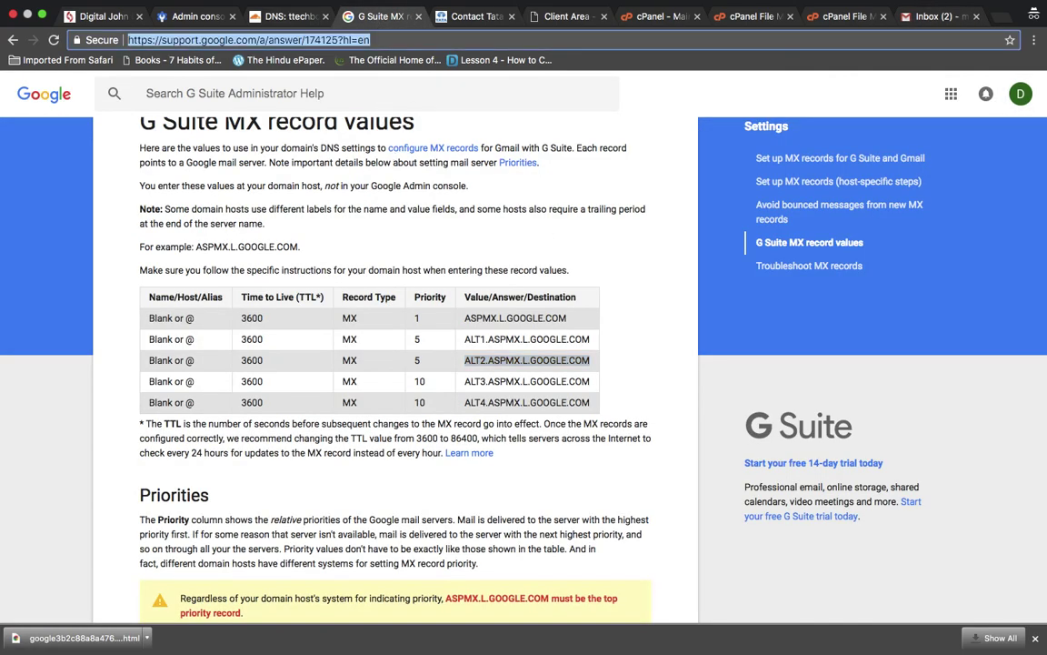
{"action": "type", "text": "google.co.in"}
{"action": "key", "text": "Return"}
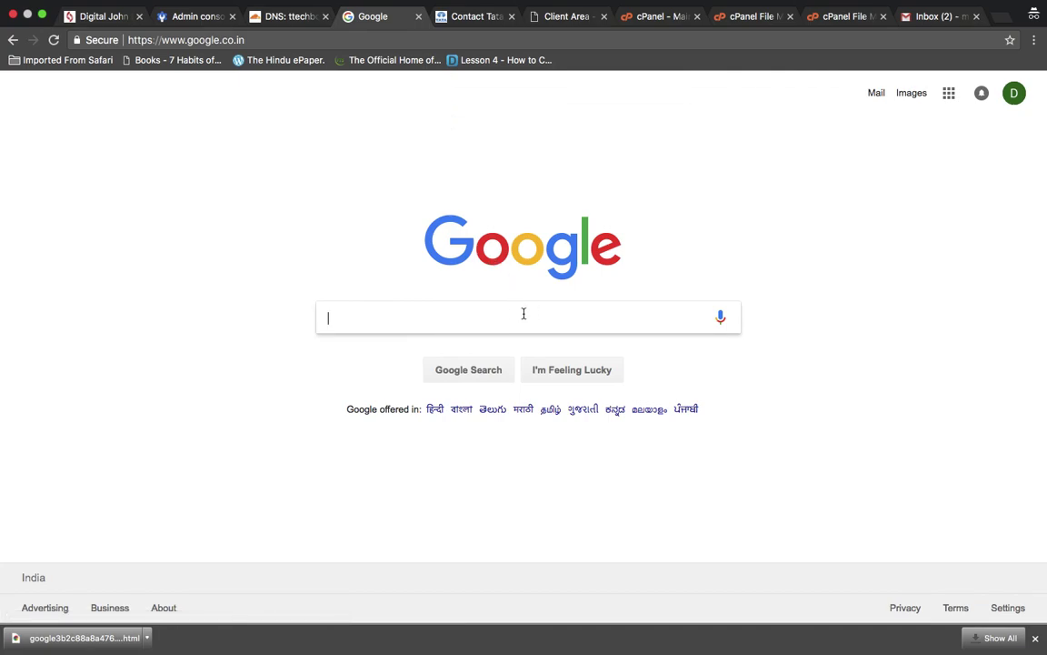
{"action": "key", "text": "Return"}
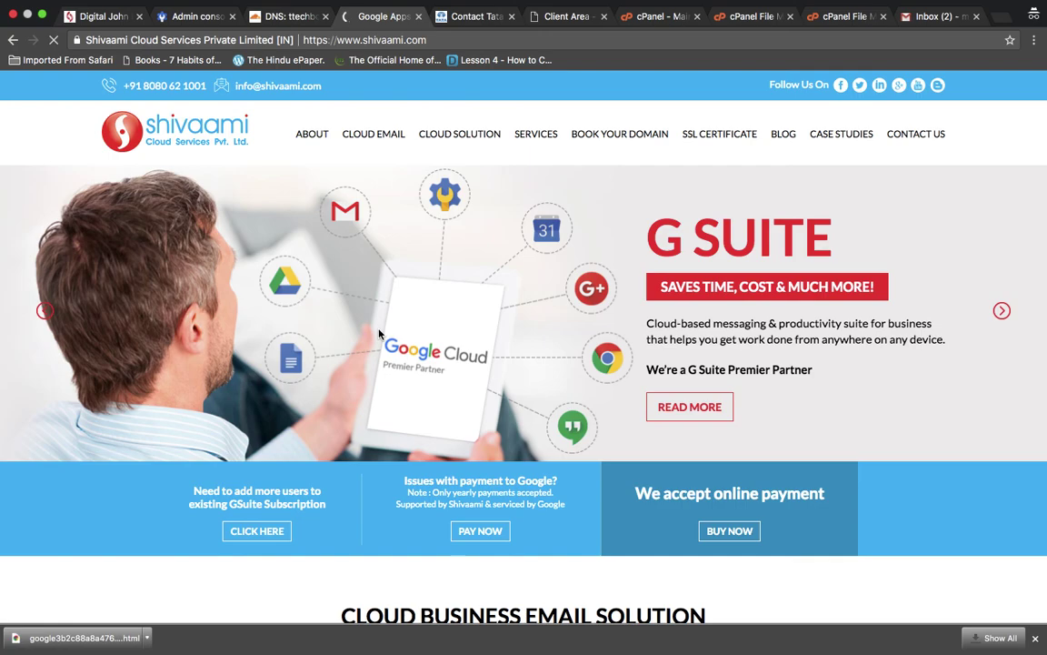
{"action": "double_click", "coordinate": [758, 240]}
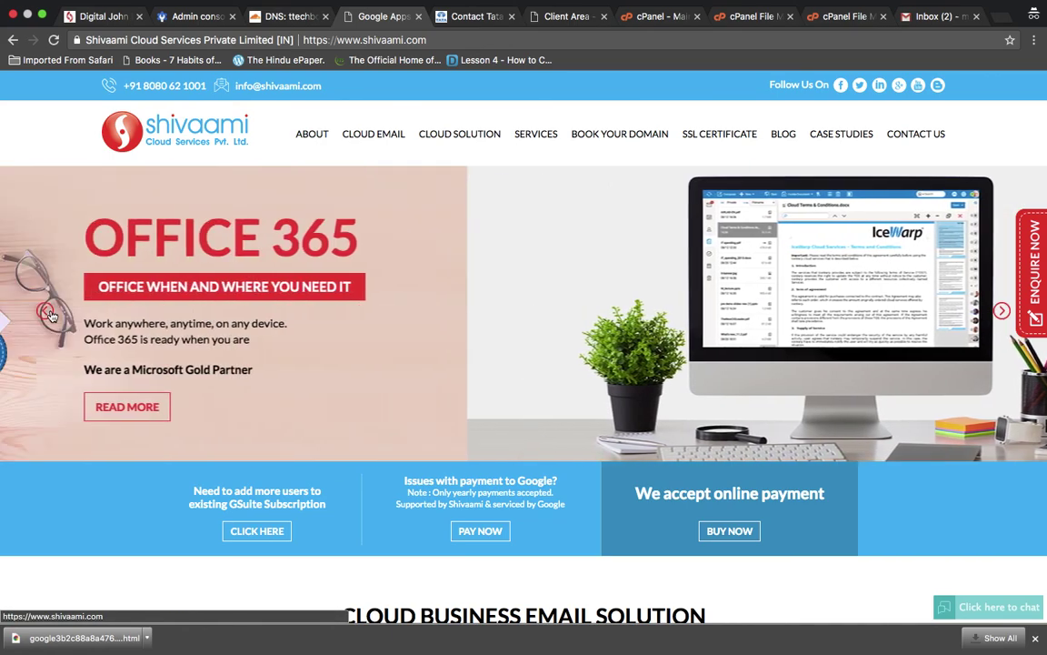
{"action": "left_click", "coordinate": [46, 312]}
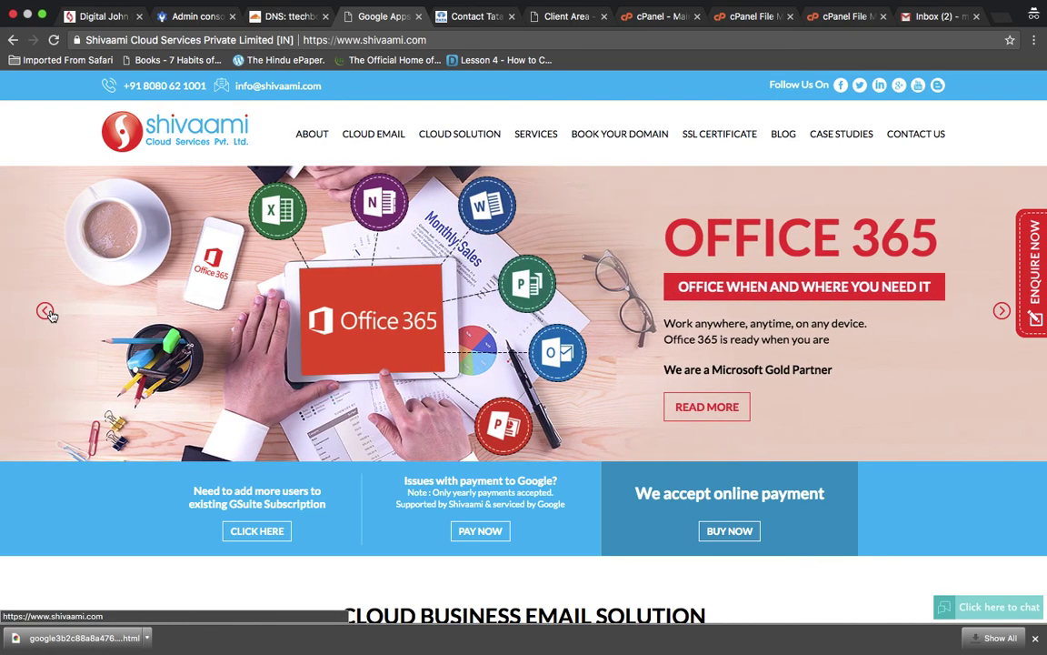
{"action": "left_click", "coordinate": [45, 312]}
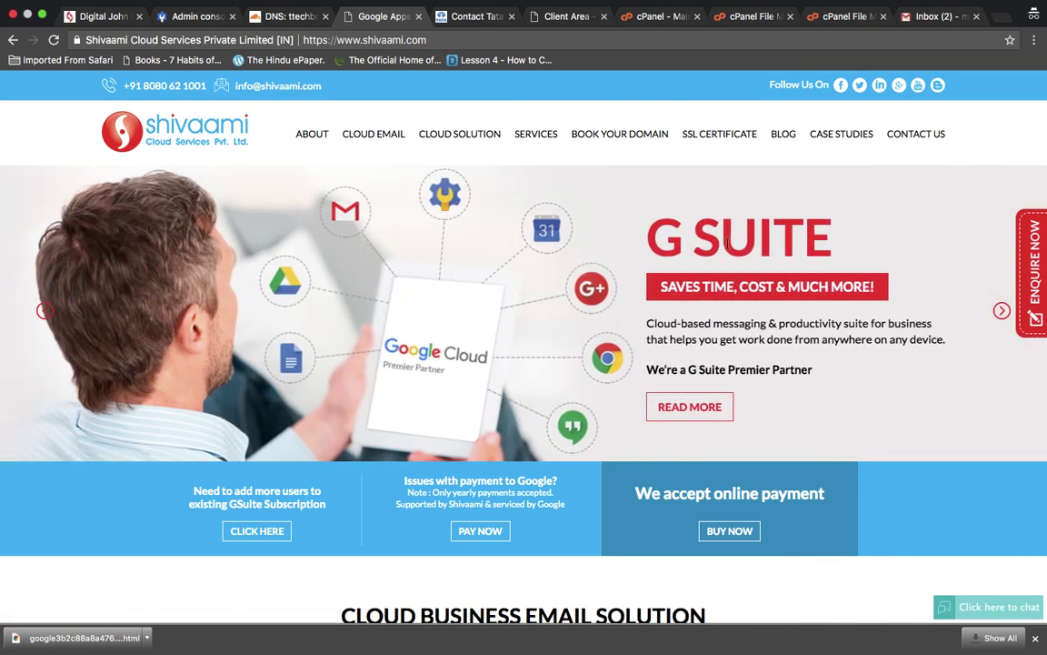
{"action": "scroll", "coordinate": [775, 352], "scroll_direction": "down", "scroll_amount": 5}
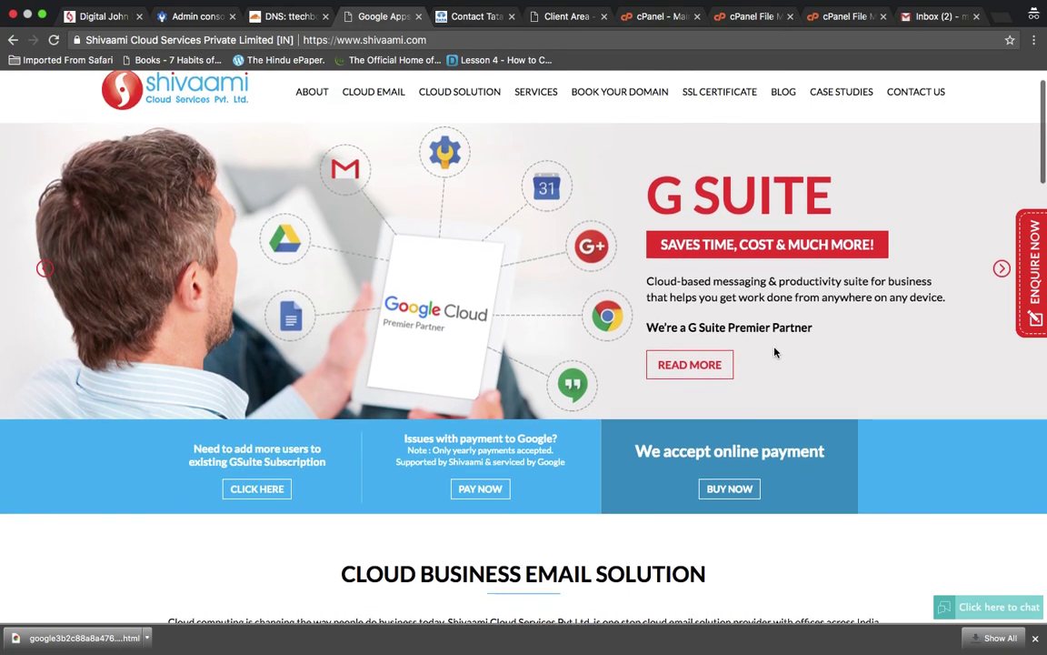
{"action": "scroll", "coordinate": [775, 352], "scroll_direction": "down", "scroll_amount": 6}
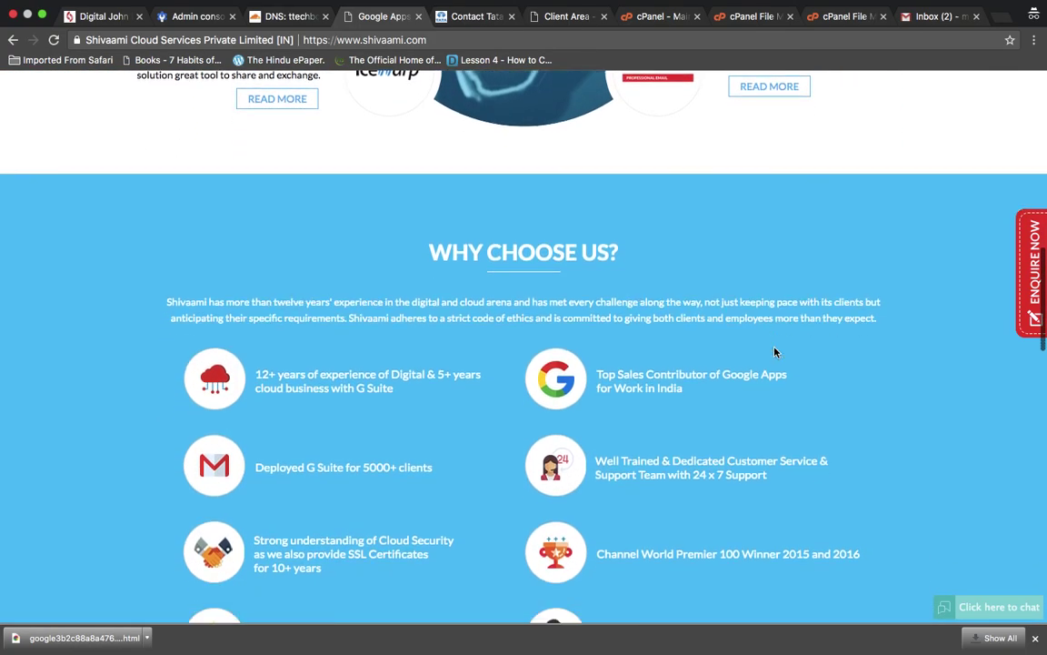
{"action": "scroll", "coordinate": [774, 352], "scroll_direction": "up", "scroll_amount": 10}
{"action": "scroll", "coordinate": [775, 351], "scroll_direction": "up", "scroll_amount": 2}
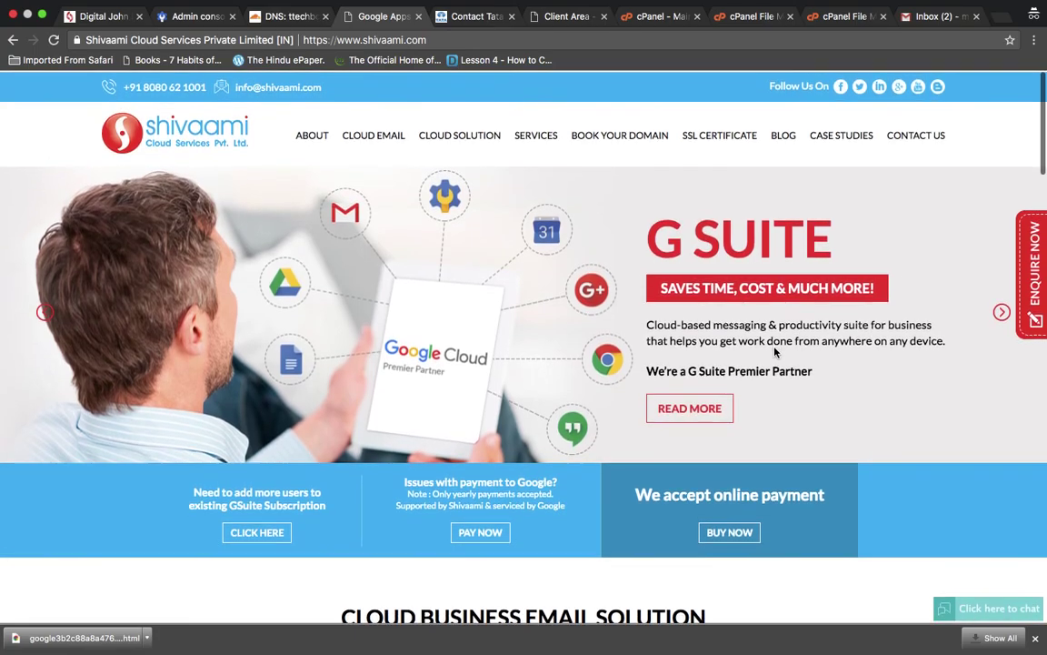
{"action": "scroll", "coordinate": [775, 352], "scroll_direction": "down", "scroll_amount": 9}
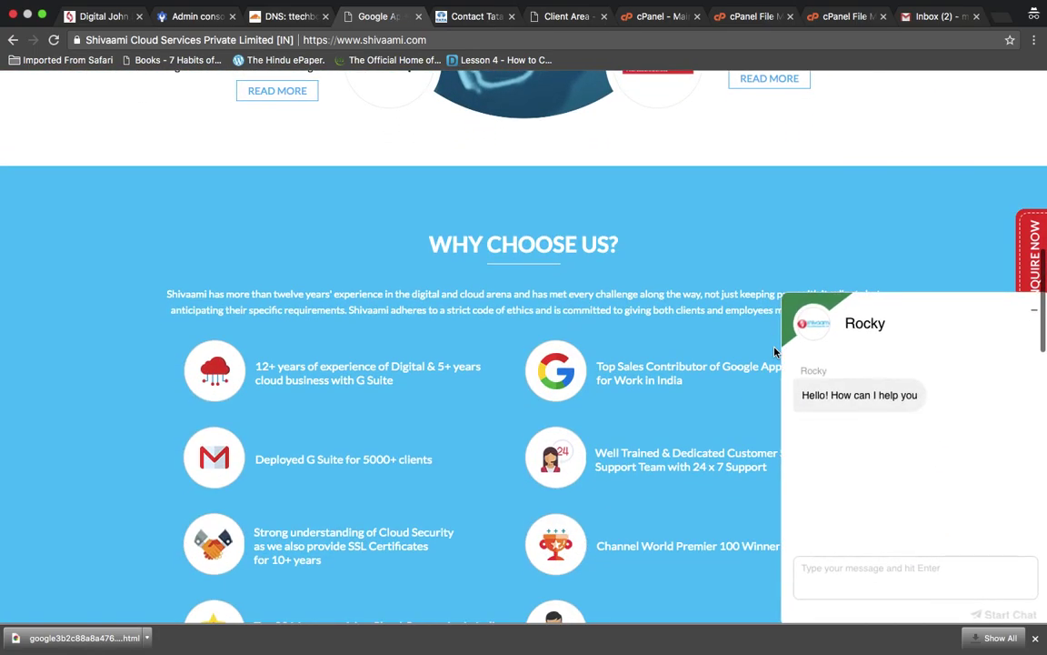
{"action": "scroll", "coordinate": [775, 352], "scroll_direction": "up", "scroll_amount": 7}
{"action": "scroll", "coordinate": [696, 311], "scroll_direction": "up", "scroll_amount": 3}
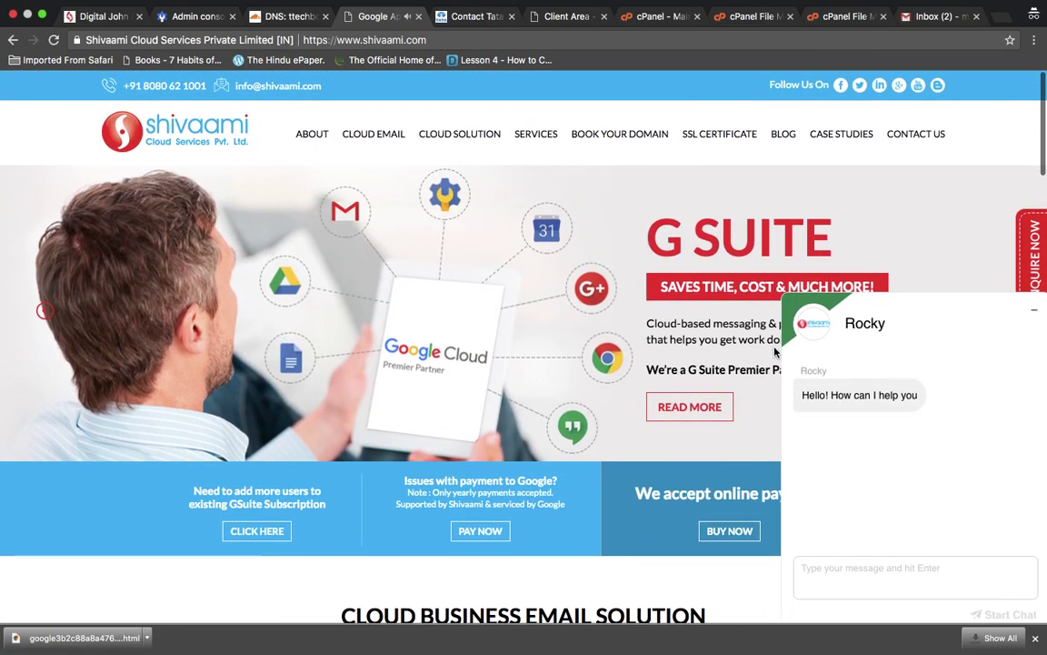
{"action": "scroll", "coordinate": [713, 316], "scroll_direction": "down", "scroll_amount": 1}
{"action": "scroll", "coordinate": [640, 281], "scroll_direction": "down", "scroll_amount": 3}
{"action": "scroll", "coordinate": [640, 281], "scroll_direction": "up", "scroll_amount": 4}
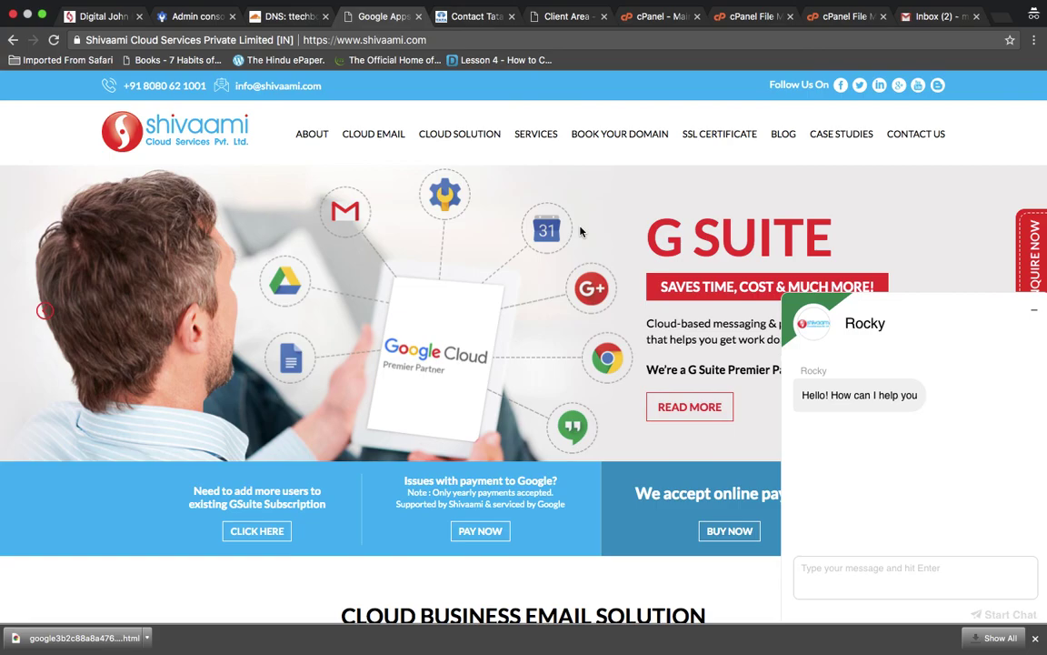
{"action": "scroll", "coordinate": [581, 231], "scroll_direction": "down", "scroll_amount": 4}
{"action": "scroll", "coordinate": [581, 231], "scroll_direction": "up", "scroll_amount": 2}
{"action": "scroll", "coordinate": [581, 231], "scroll_direction": "up", "scroll_amount": 2}
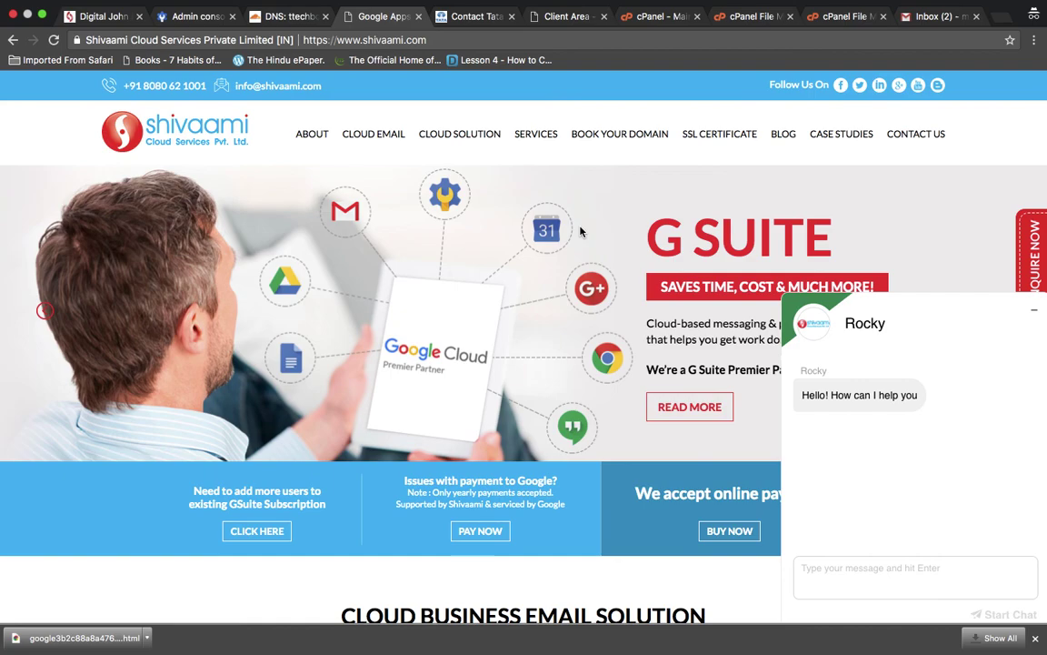